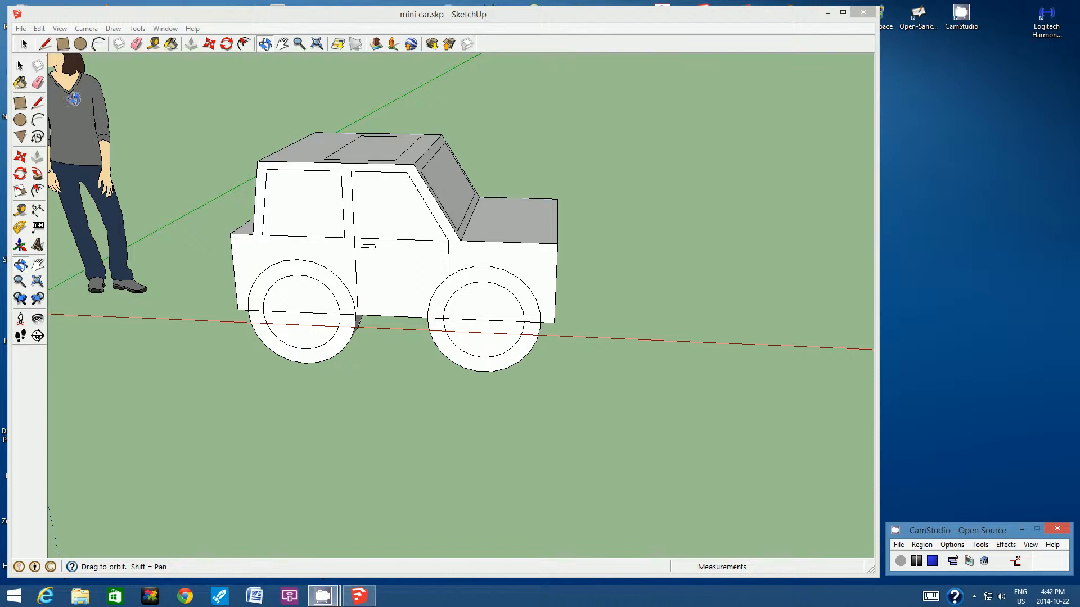
- Erase the horizontal body-edge segments that cross the front and rear wheels on the side of the car in view
{"action": "left_click", "coordinate": [137, 45]}
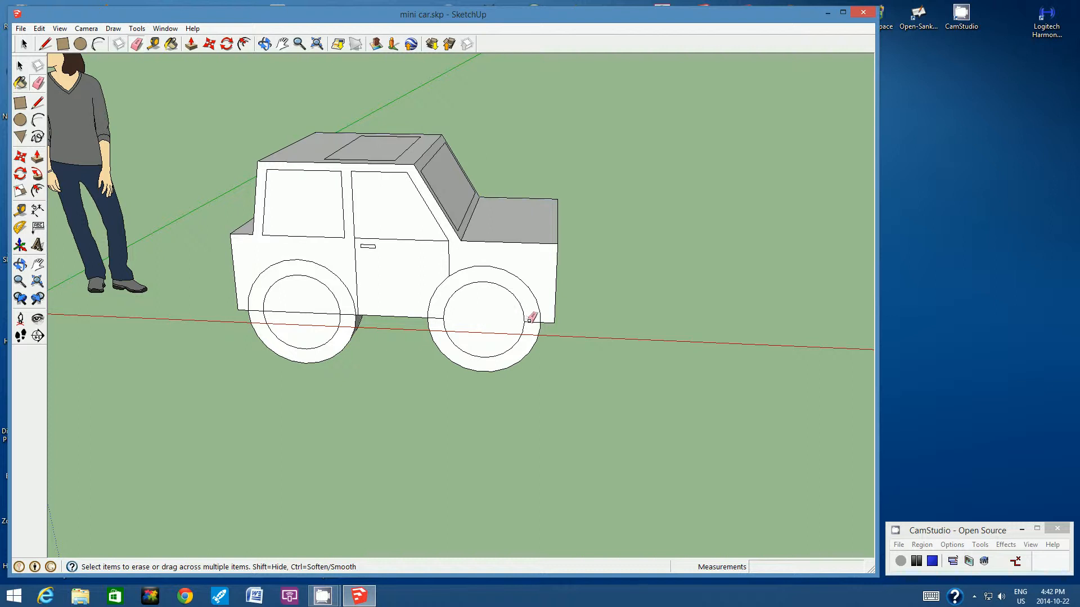
{"action": "left_click", "coordinate": [437, 317]}
{"action": "left_click", "coordinate": [306, 311]}
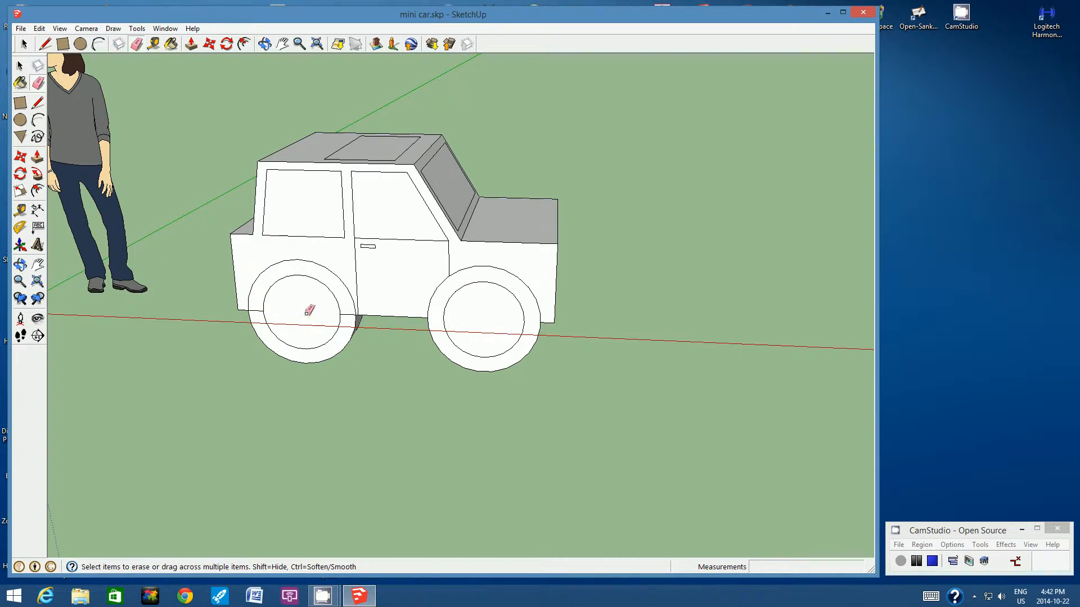
{"action": "left_click", "coordinate": [347, 311]}
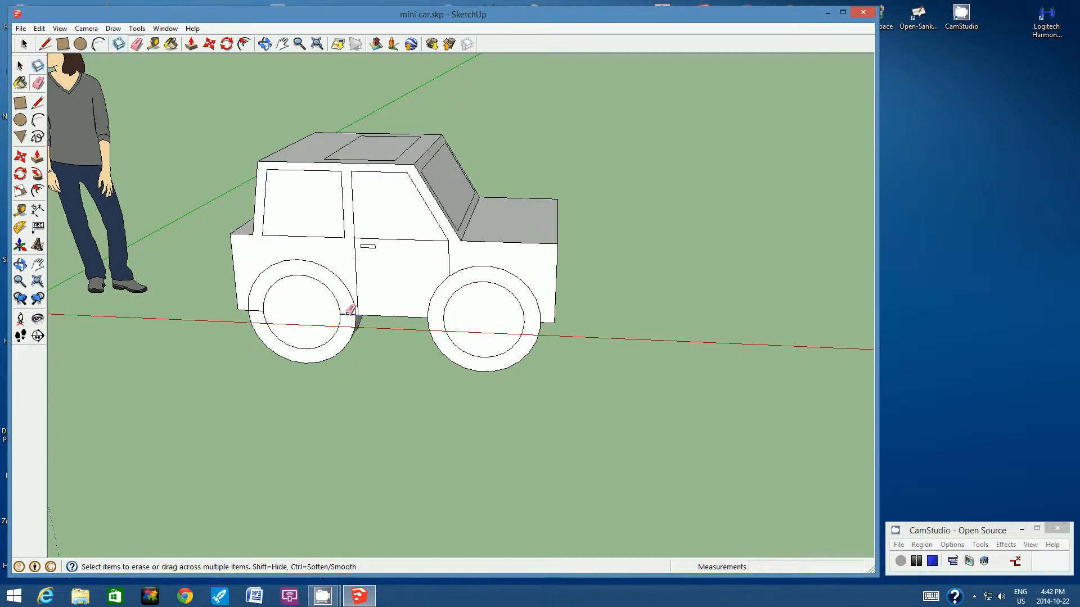
{"action": "left_click", "coordinate": [257, 310]}
- Erase the body-edge lines that cross the wheels on the opposite side of the car
{"action": "left_click", "coordinate": [263, 45]}
{"action": "left_click_drag", "start_coordinate": [495, 219], "coordinate": [419, 222]}
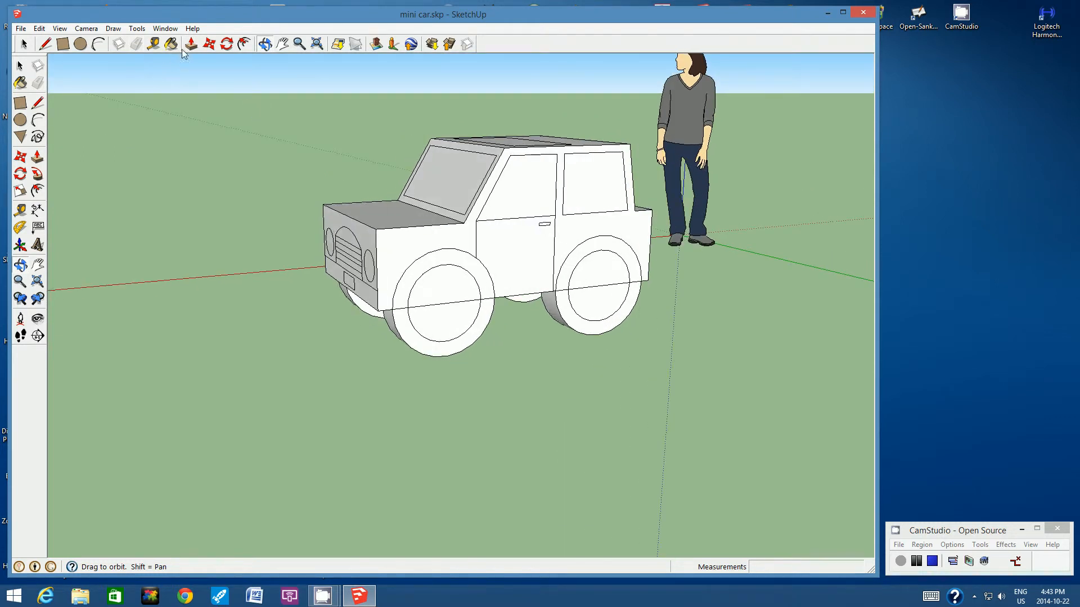
{"action": "left_click", "coordinate": [136, 44]}
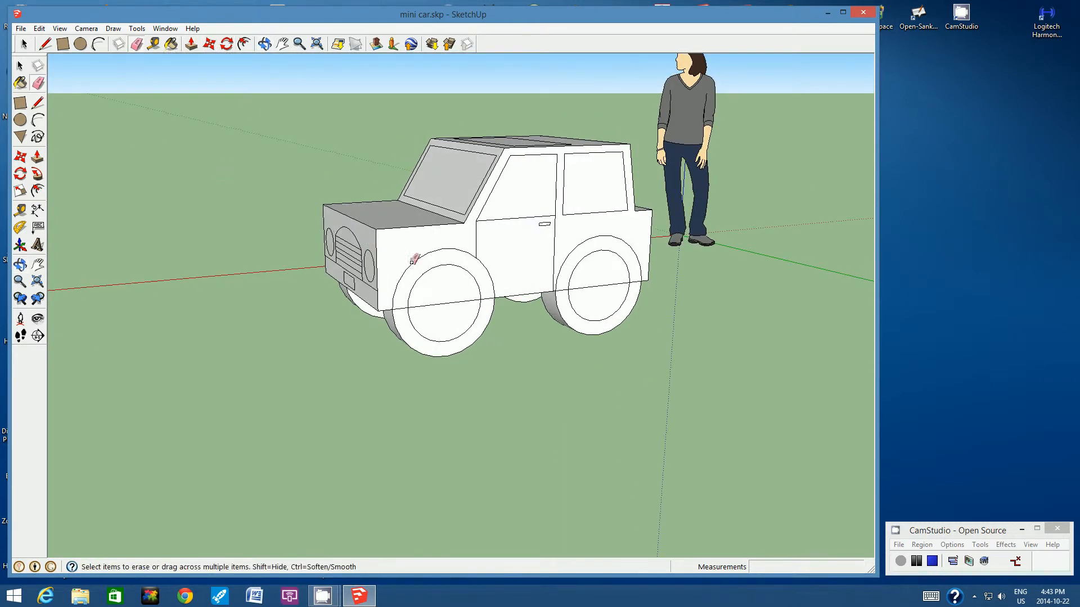
{"action": "left_click", "coordinate": [436, 304]}
- Push the inner circles of the front and rear wheels inward by 5 cm on the side in view
{"action": "left_click", "coordinate": [191, 45]}
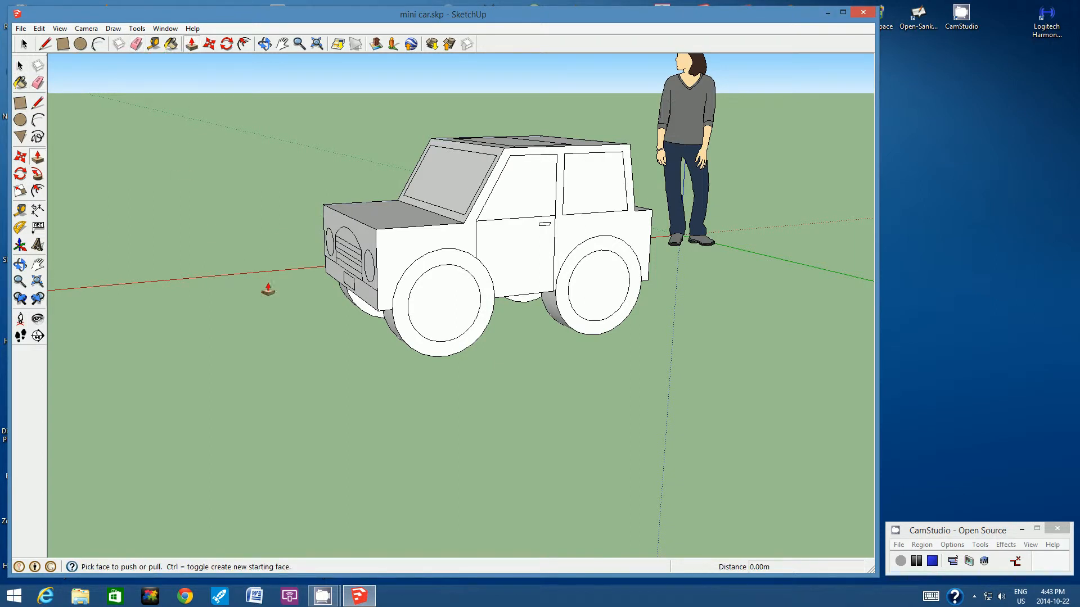
{"action": "left_click", "coordinate": [443, 311]}
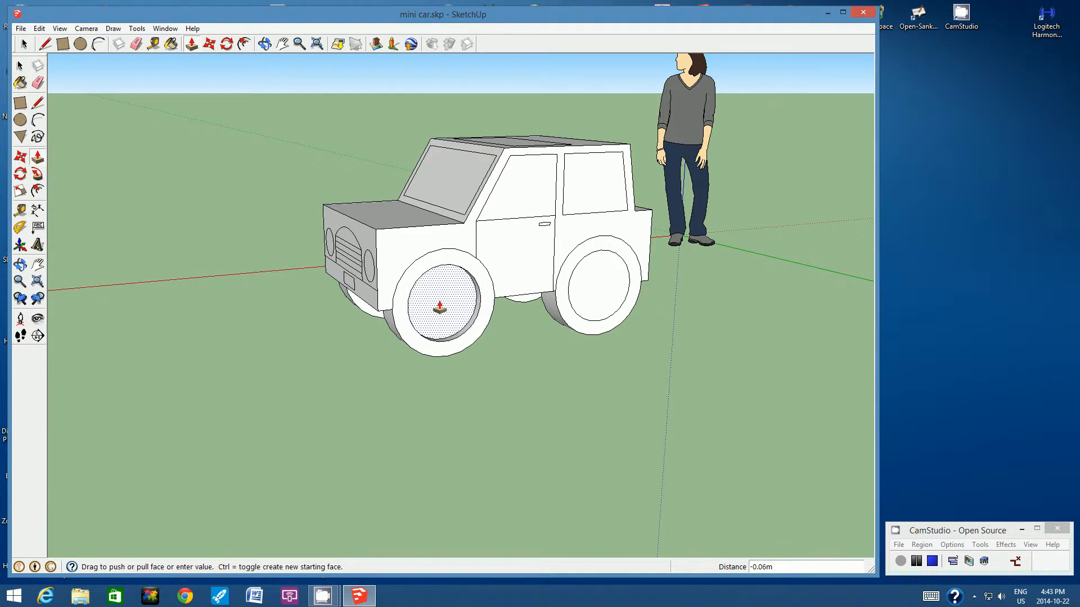
{"action": "type", "text": "5cm"}
{"action": "key", "text": "Return"}
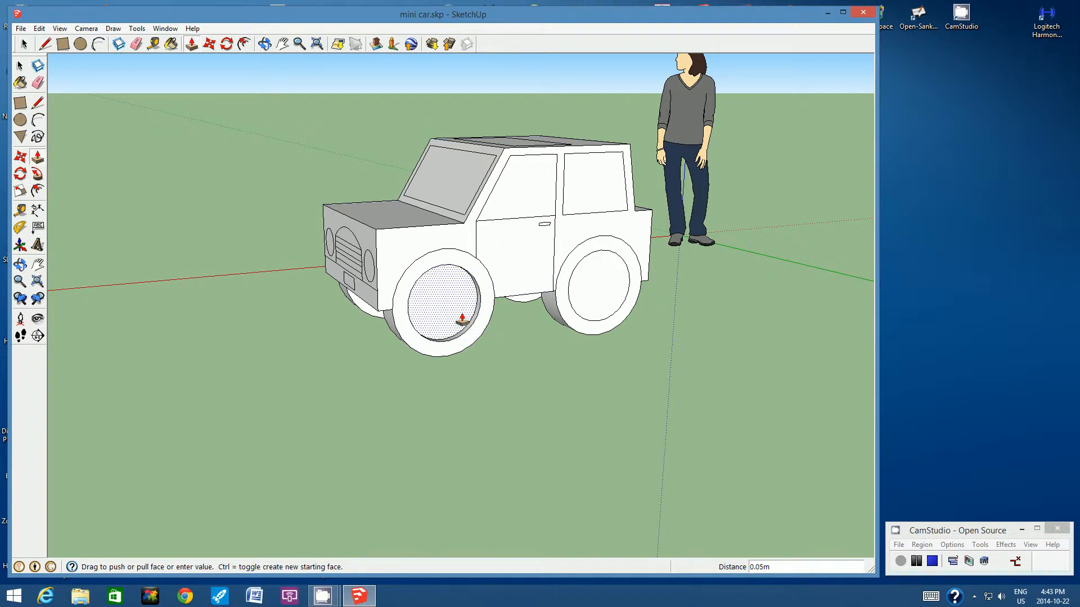
{"action": "left_click", "coordinate": [590, 294]}
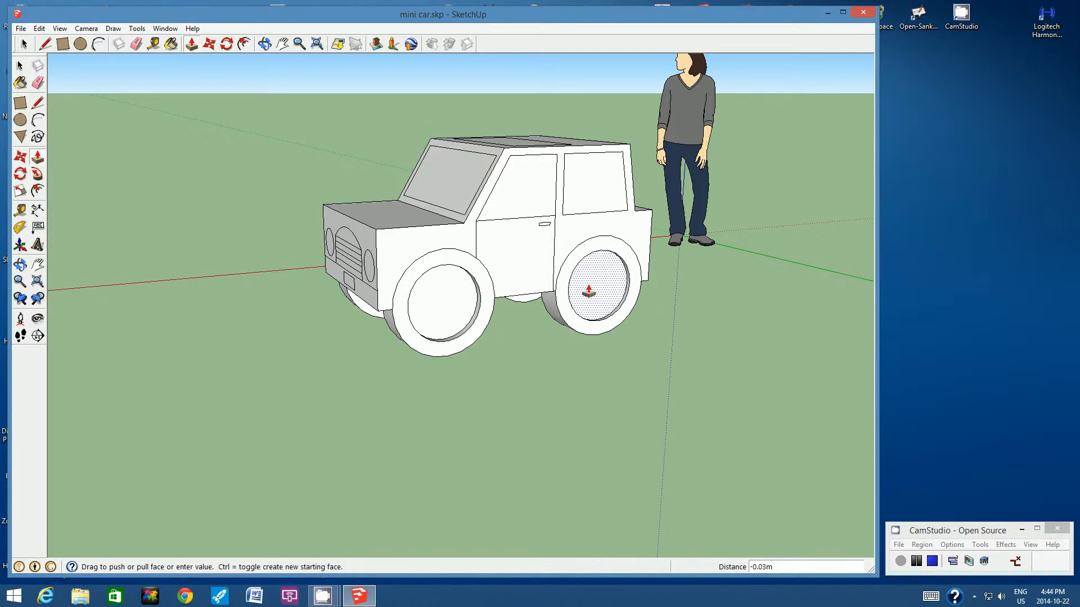
{"action": "type", "text": "5"}
{"action": "key", "text": "Return"}
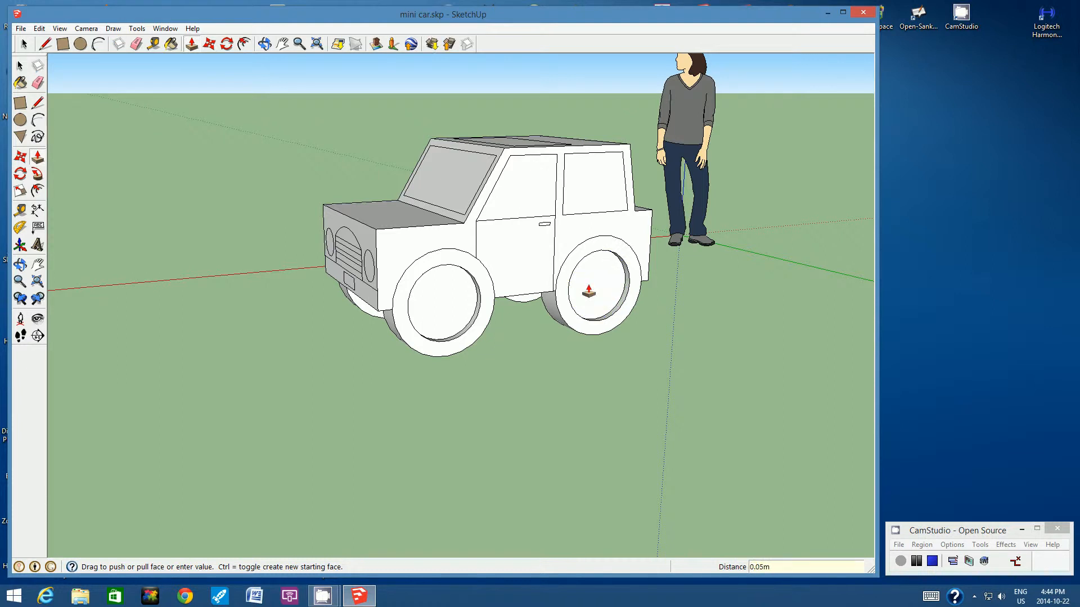
- Push the inner circles of both wheels on the car's other side inward by 5 cm and save the model
{"action": "left_click", "coordinate": [264, 43]}
{"action": "left_click_drag", "start_coordinate": [299, 302], "coordinate": [494, 285]}
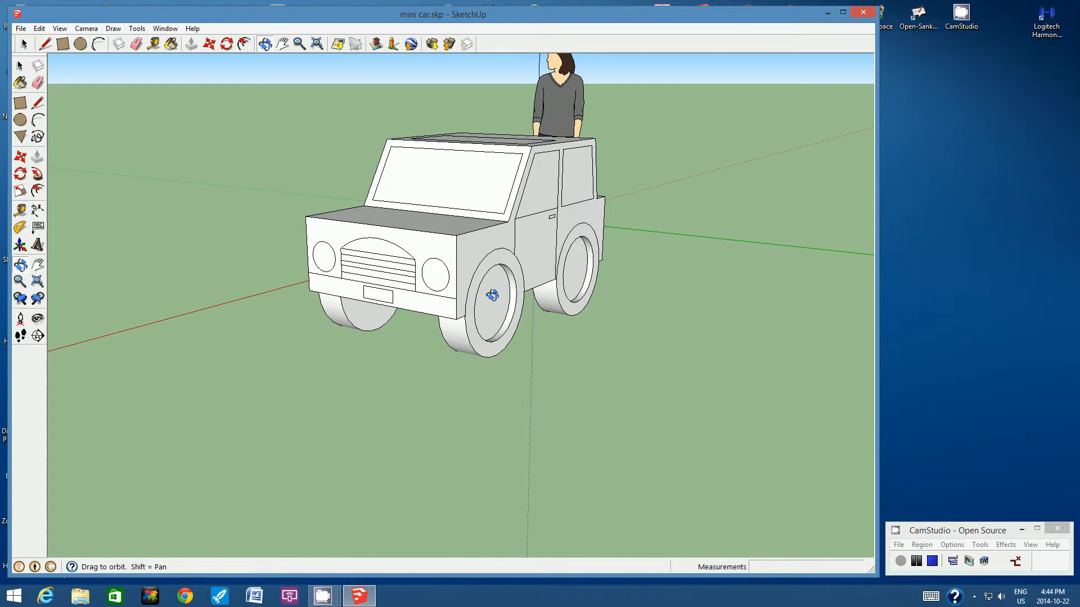
{"action": "left_click_drag", "start_coordinate": [387, 285], "coordinate": [529, 281]}
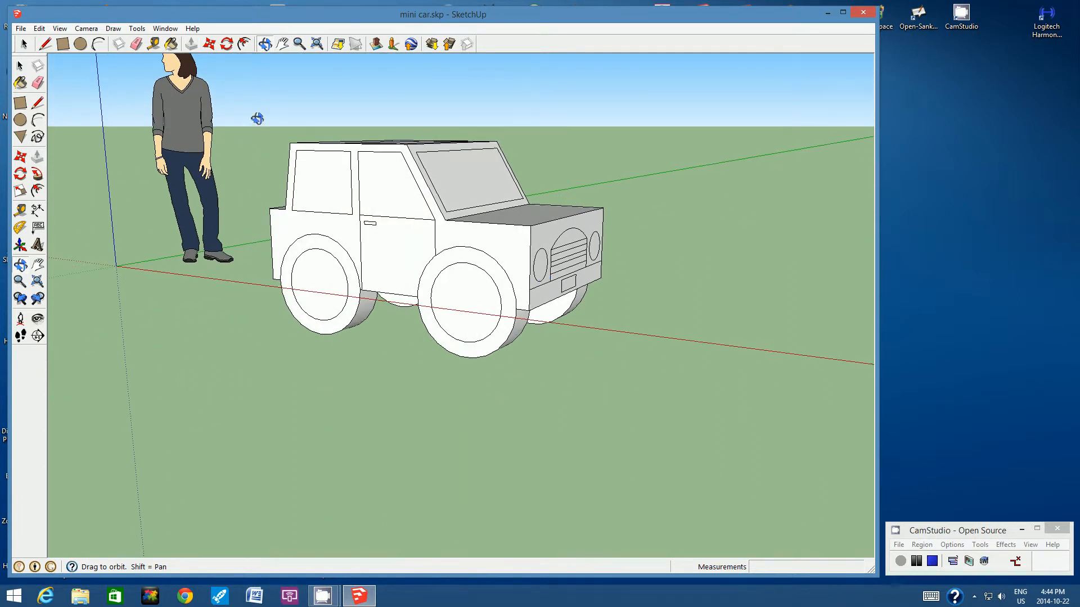
{"action": "left_click", "coordinate": [191, 44]}
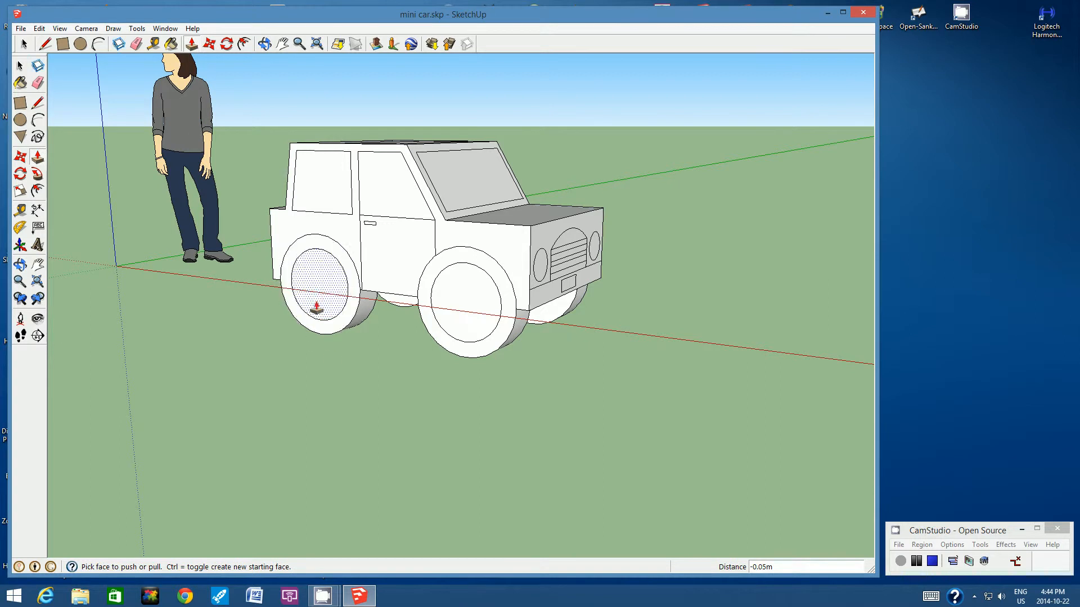
{"action": "left_click", "coordinate": [316, 284]}
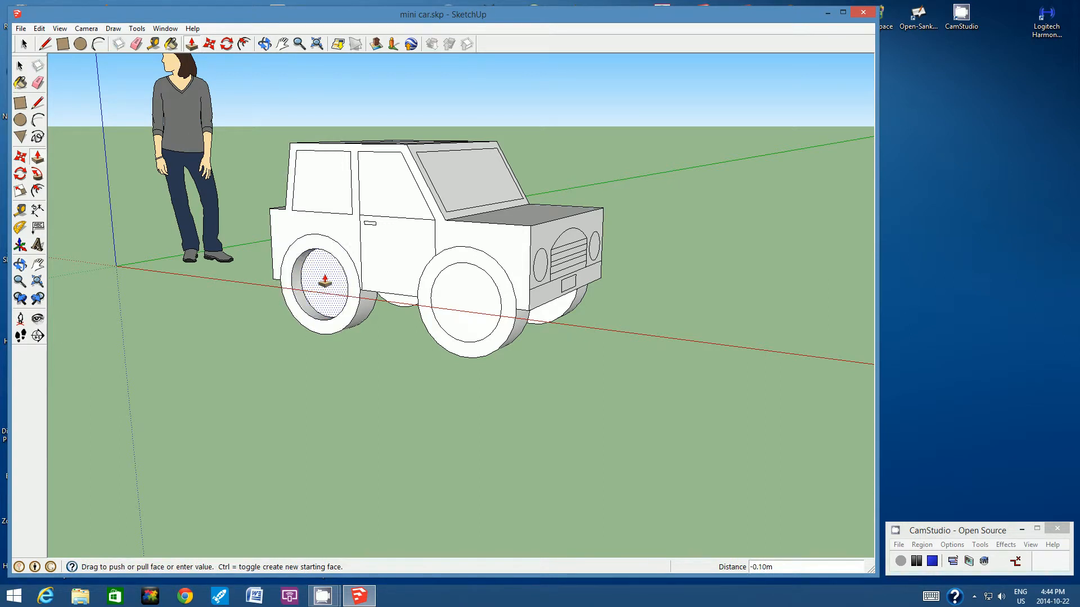
{"action": "type", "text": "5cm"}
{"action": "key", "text": "Return"}
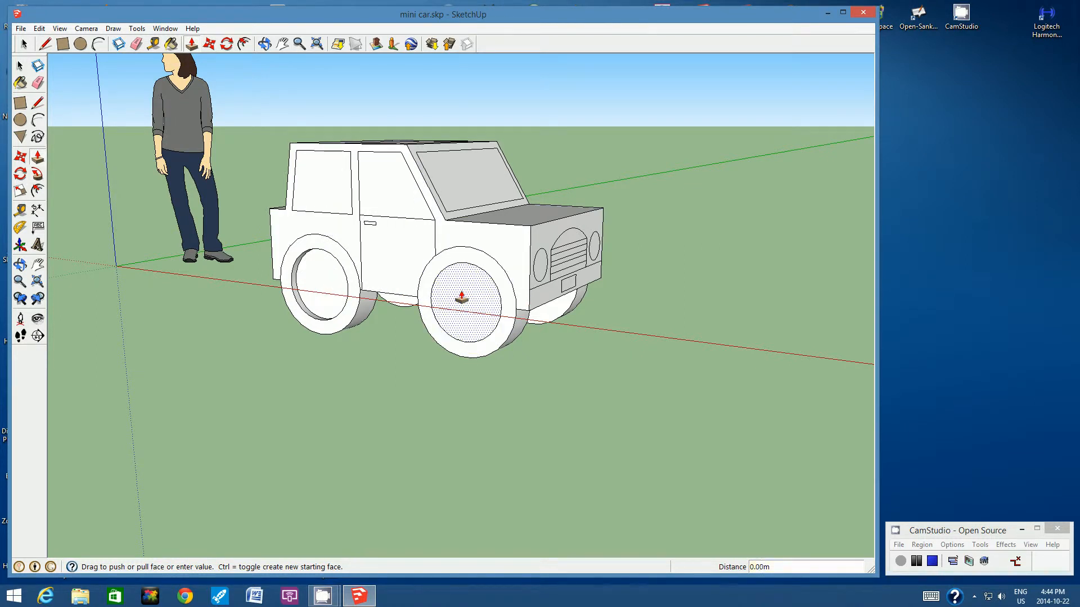
{"action": "left_click", "coordinate": [461, 297]}
{"action": "type", "text": "5cm"}
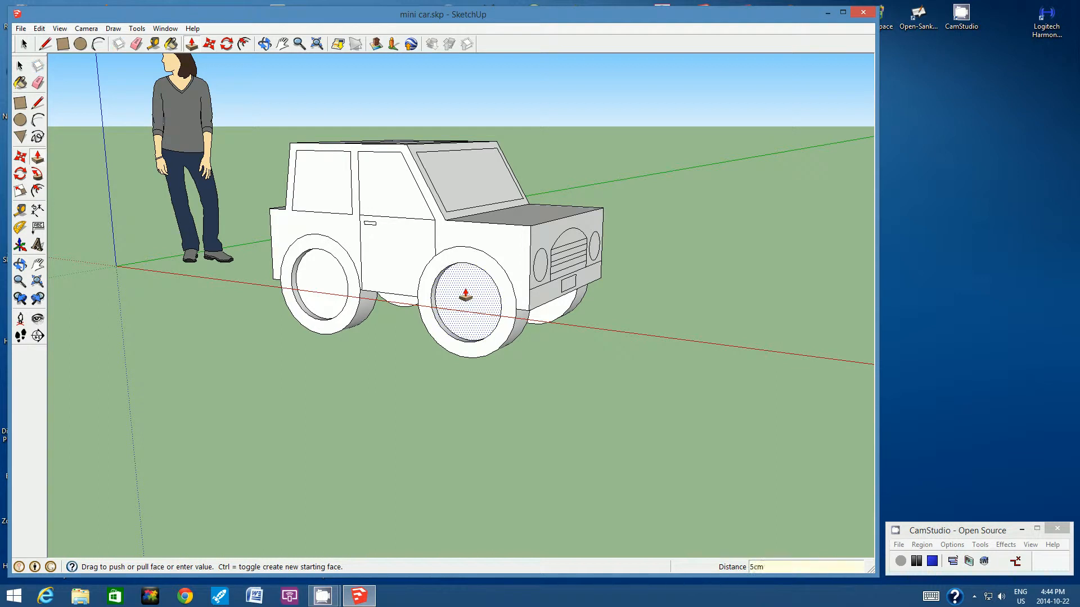
{"action": "key", "text": "Return"}
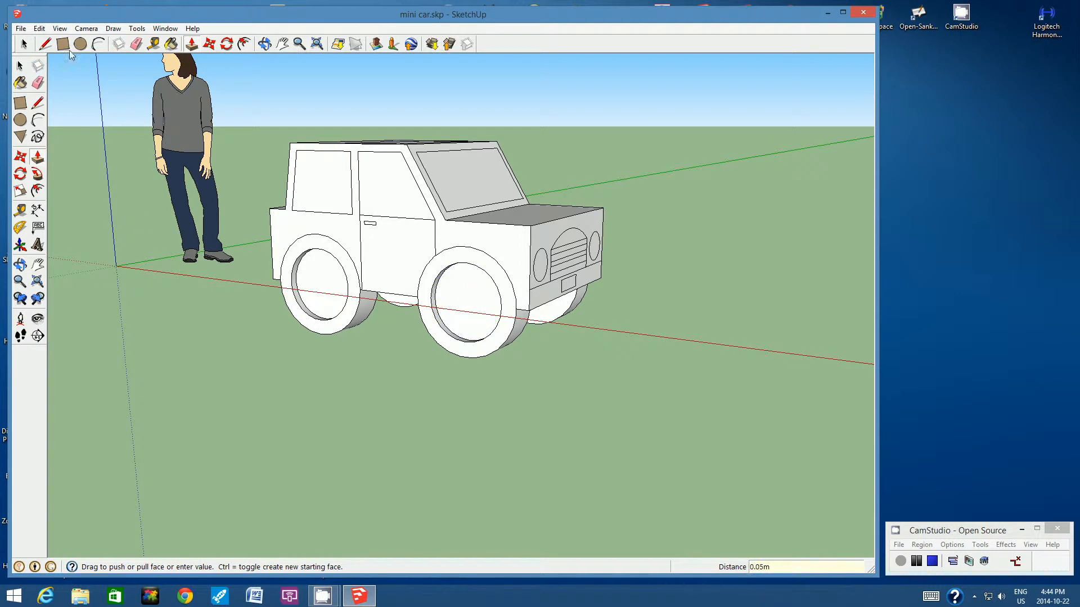
{"action": "left_click", "coordinate": [25, 31]}
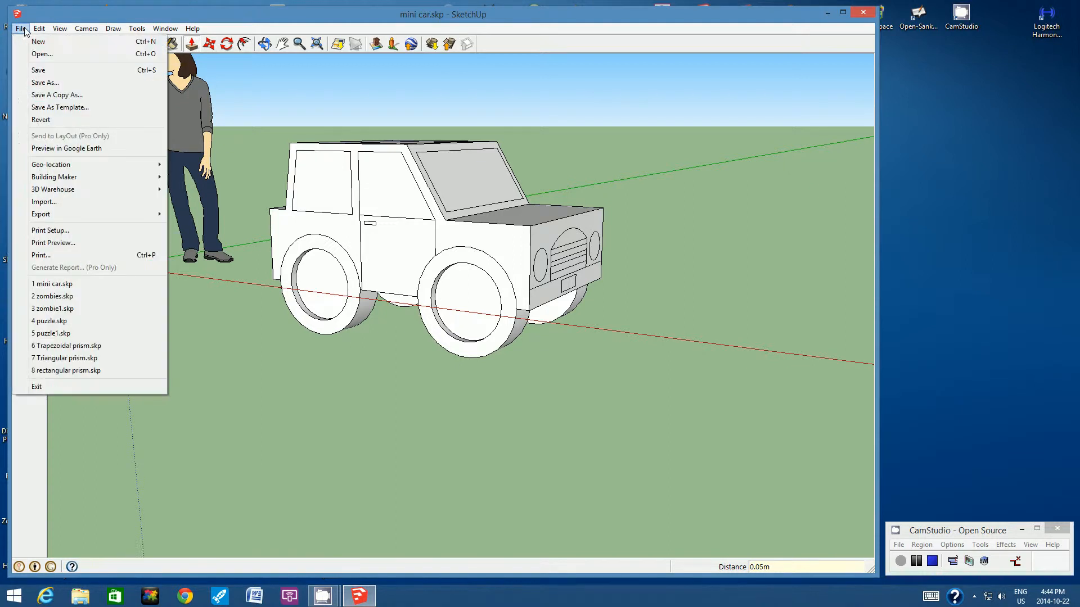
{"action": "left_click", "coordinate": [34, 71]}
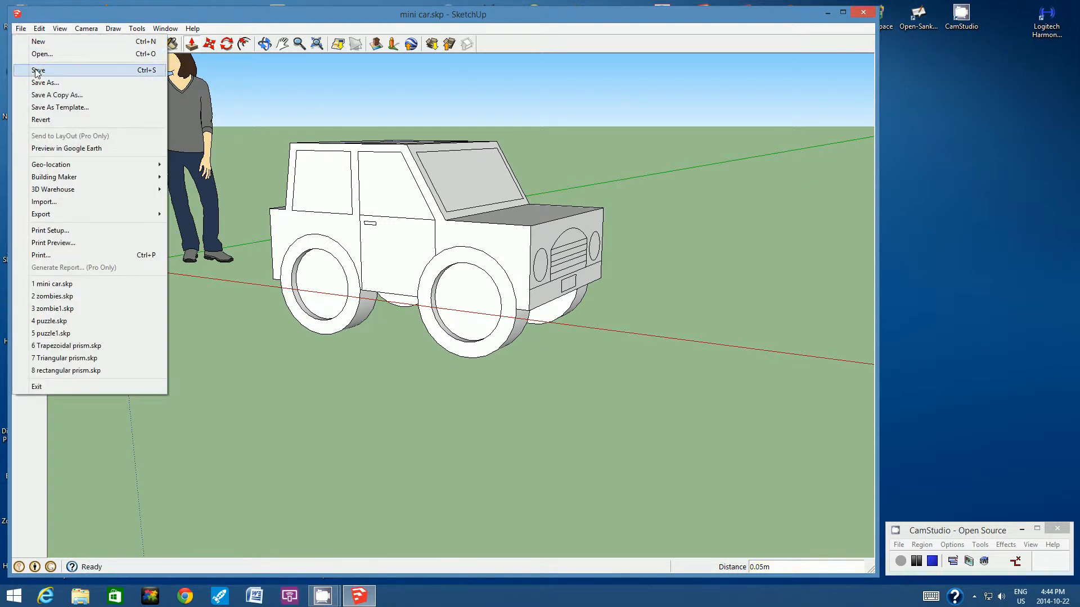
- Start the Paint Bucket tool and show the Translucent materials collection
{"action": "left_click", "coordinate": [265, 44]}
{"action": "left_click_drag", "start_coordinate": [465, 152], "coordinate": [463, 178]}
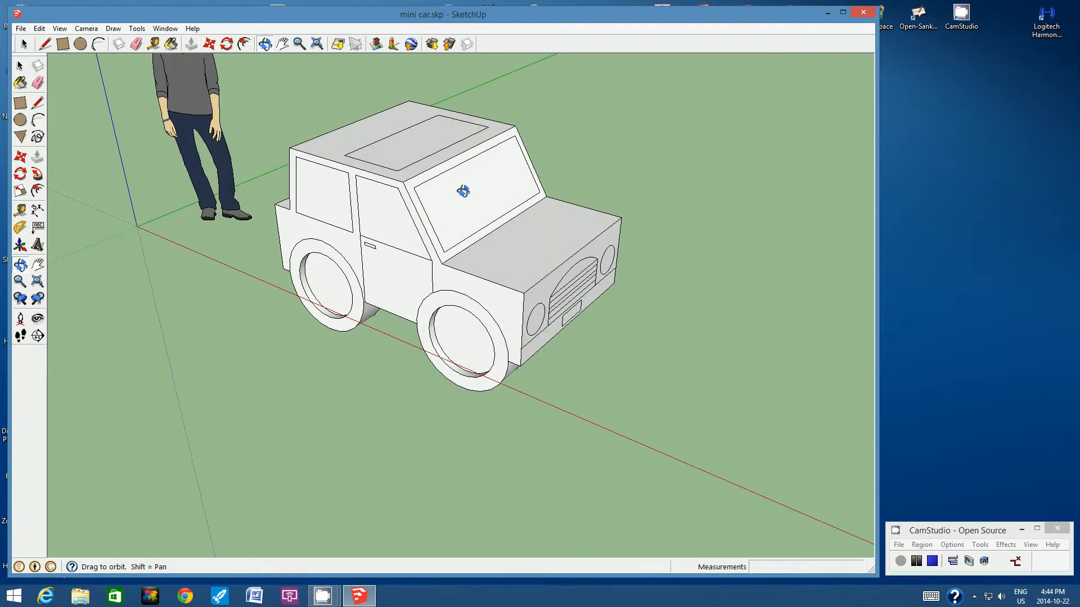
{"action": "left_click", "coordinate": [169, 45]}
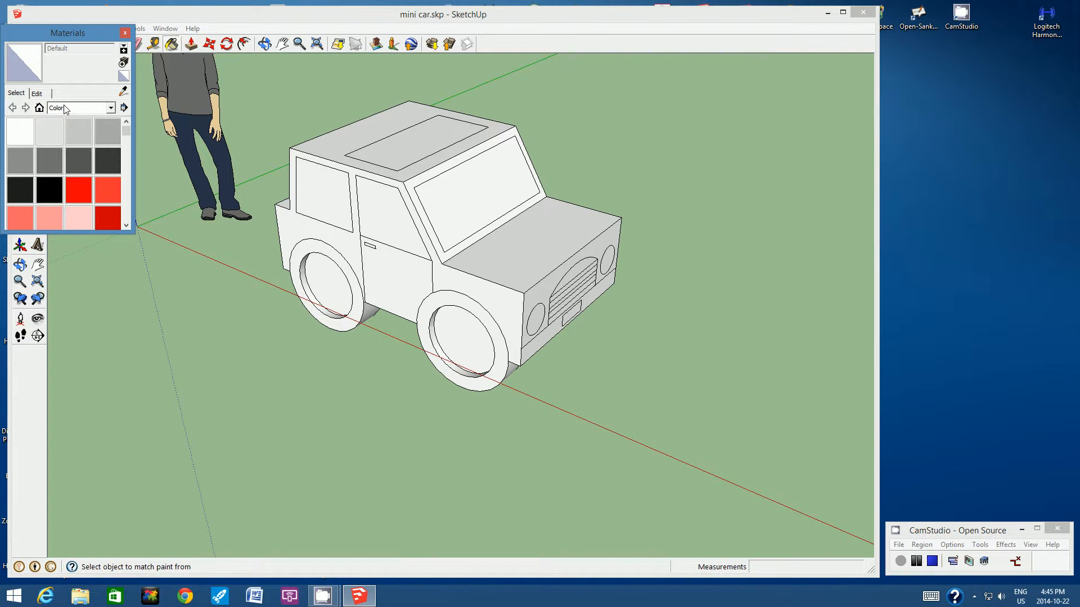
{"action": "left_click", "coordinate": [111, 111]}
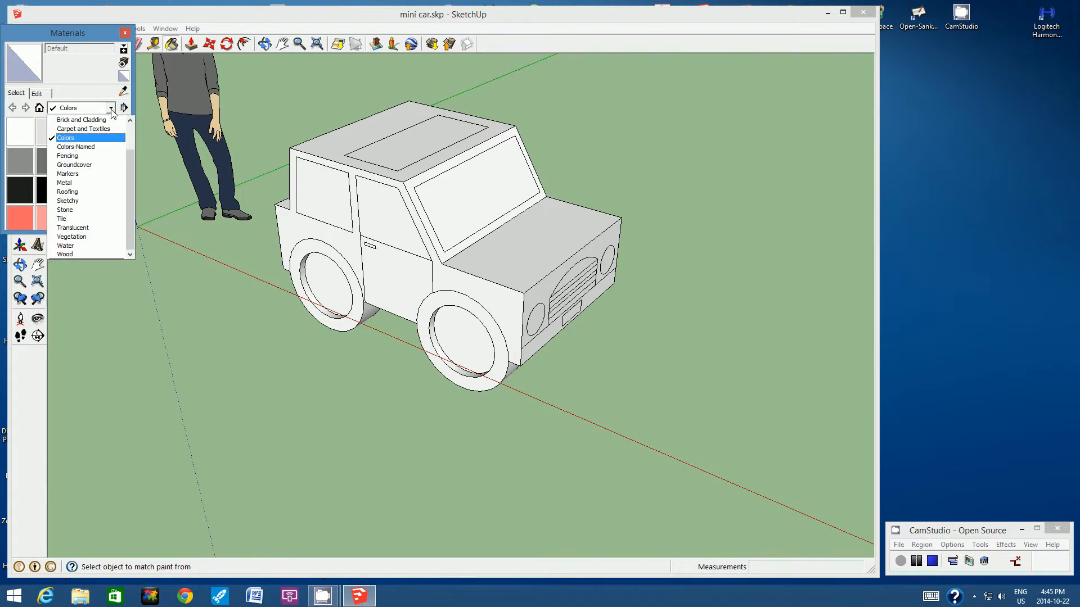
{"action": "left_click", "coordinate": [83, 228]}
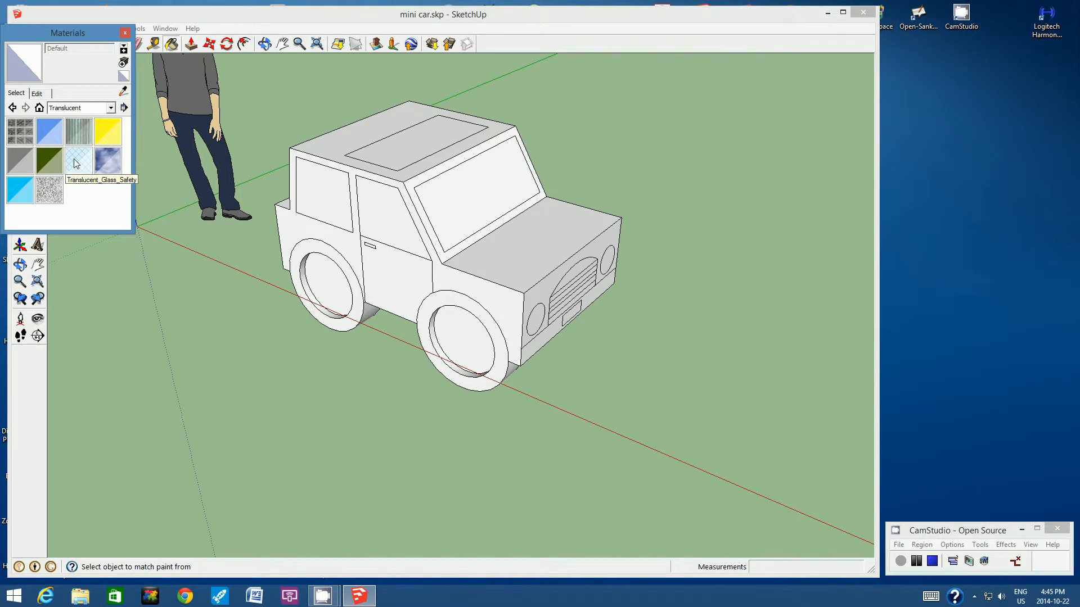
- Try Translucent_Glass_Blue, Translucent_Glass_Tinted and the speckled translucent resin on the front door window
{"action": "left_click", "coordinate": [54, 137]}
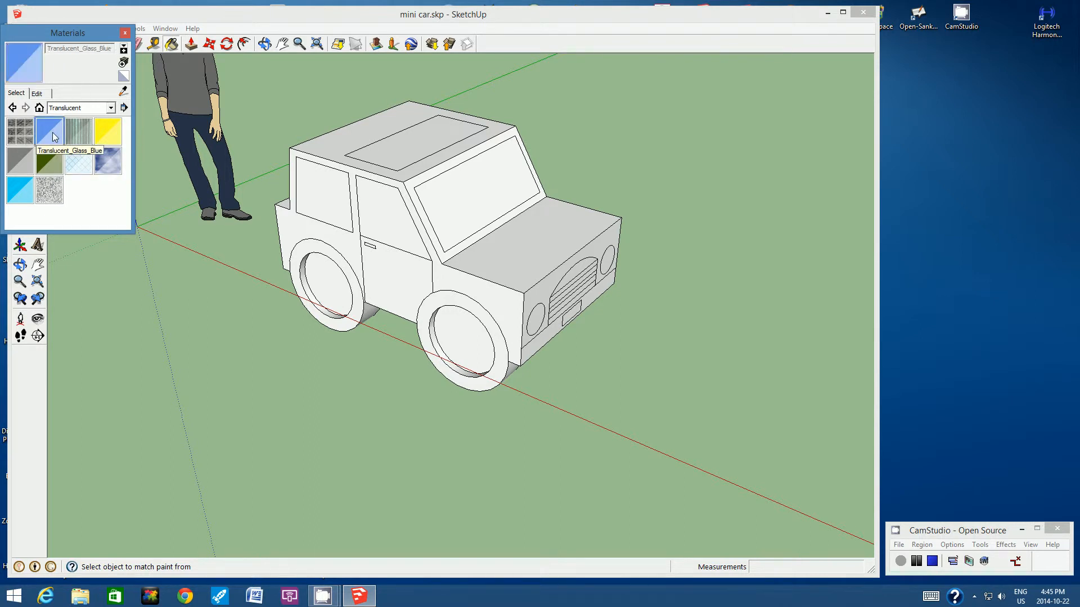
{"action": "left_click", "coordinate": [383, 211]}
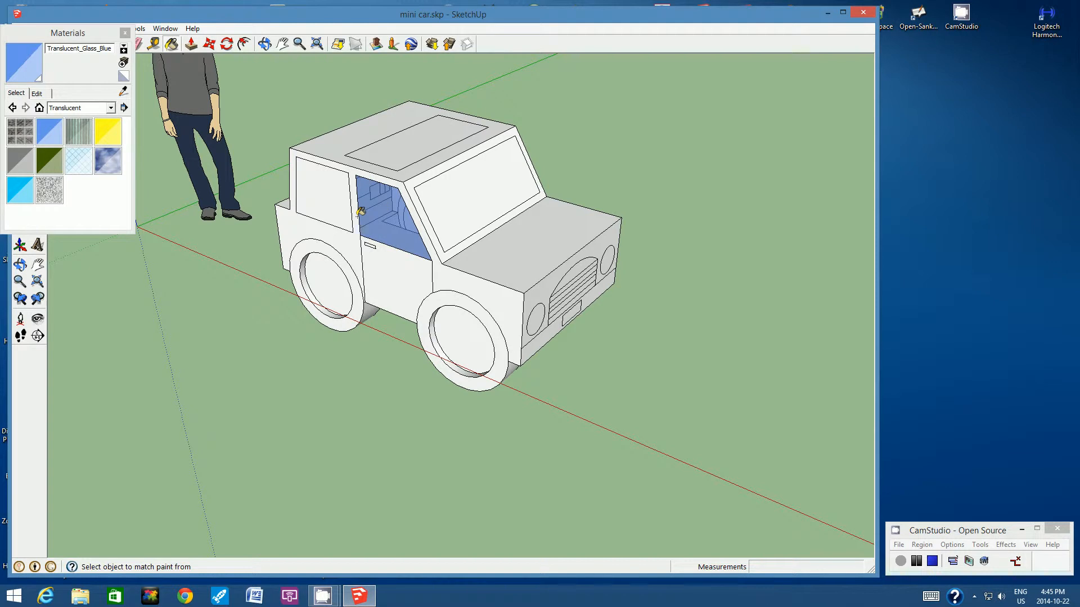
{"action": "left_click", "coordinate": [264, 44]}
{"action": "mouse_move", "coordinate": [410, 169]}
{"action": "left_mouse_down"}
{"action": "mouse_move", "coordinate": [430, 144]}
{"action": "mouse_move", "coordinate": [506, 107]}
{"action": "mouse_move", "coordinate": [419, 168]}
{"action": "left_mouse_up"}
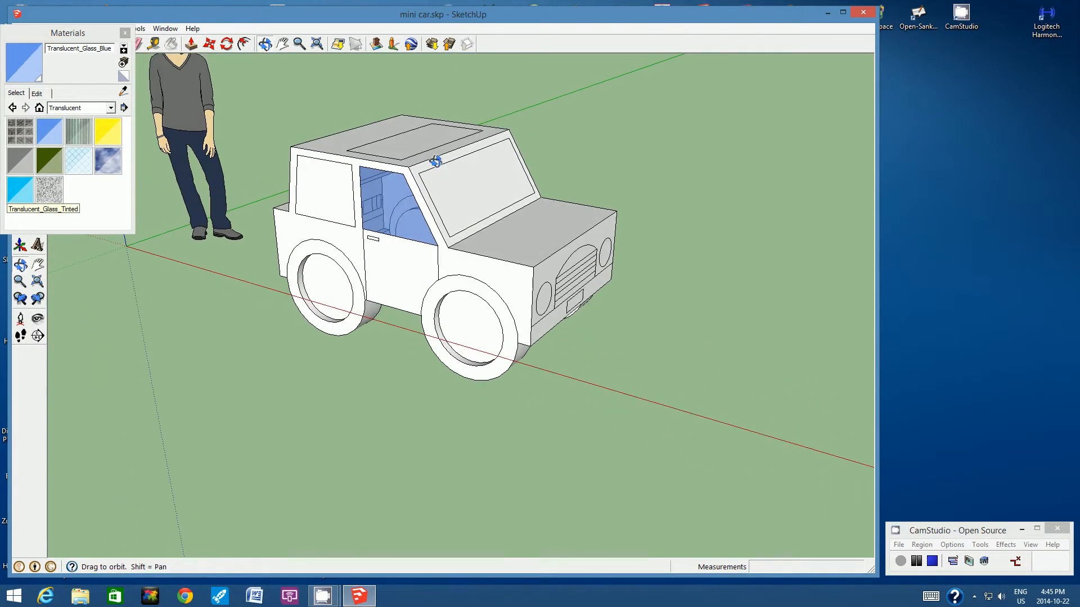
{"action": "left_click", "coordinate": [24, 187]}
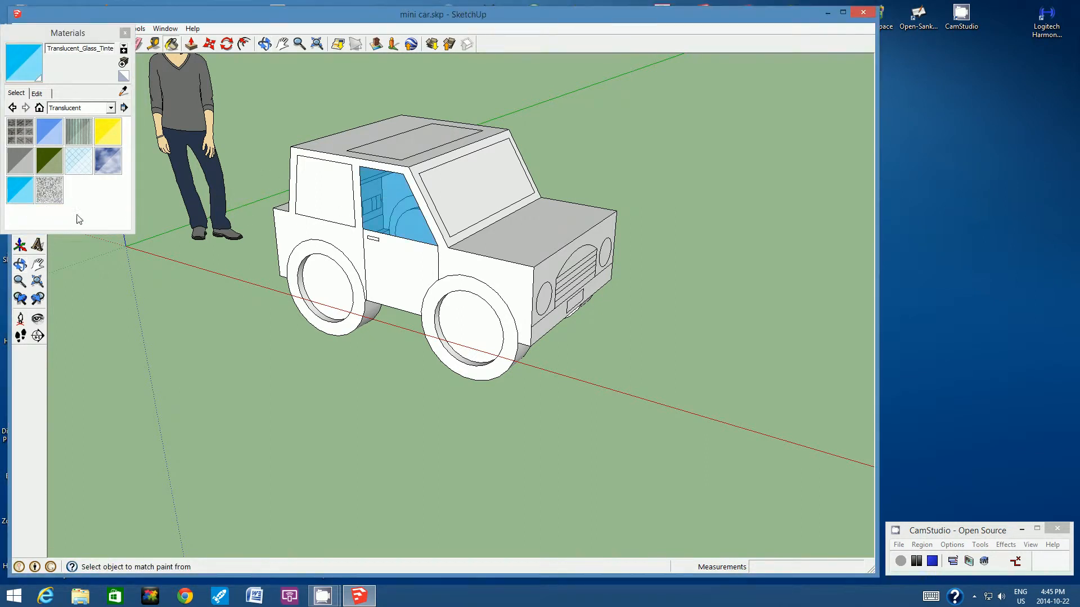
{"action": "left_click", "coordinate": [54, 196]}
{"action": "left_click", "coordinate": [376, 197]}
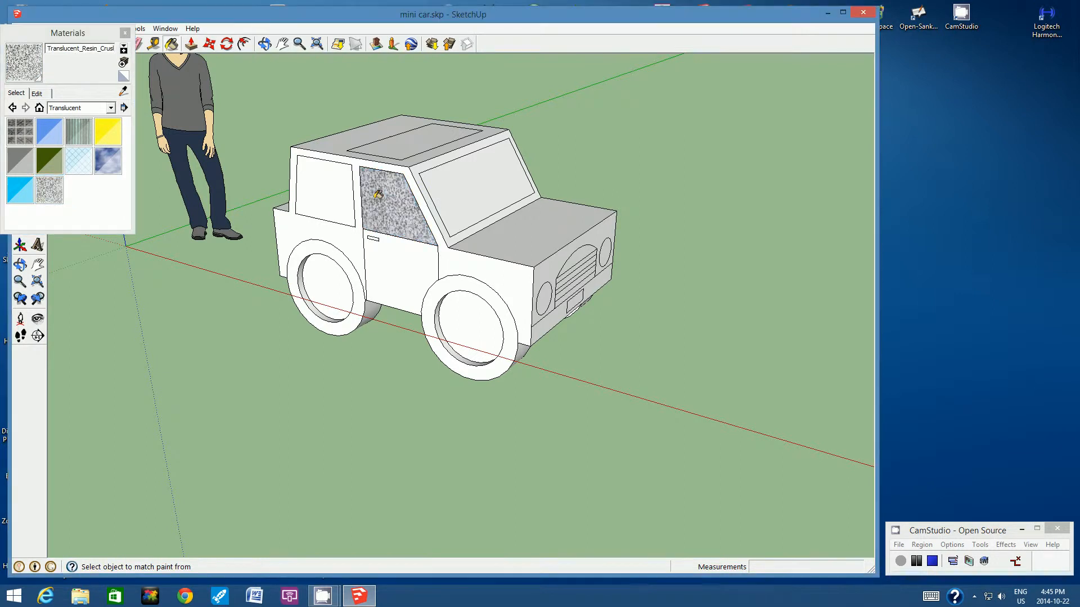
- Paint the front door window, windshield, sunroof and rear side window with Translucent_Glass_Tinted
{"action": "left_click", "coordinate": [25, 197]}
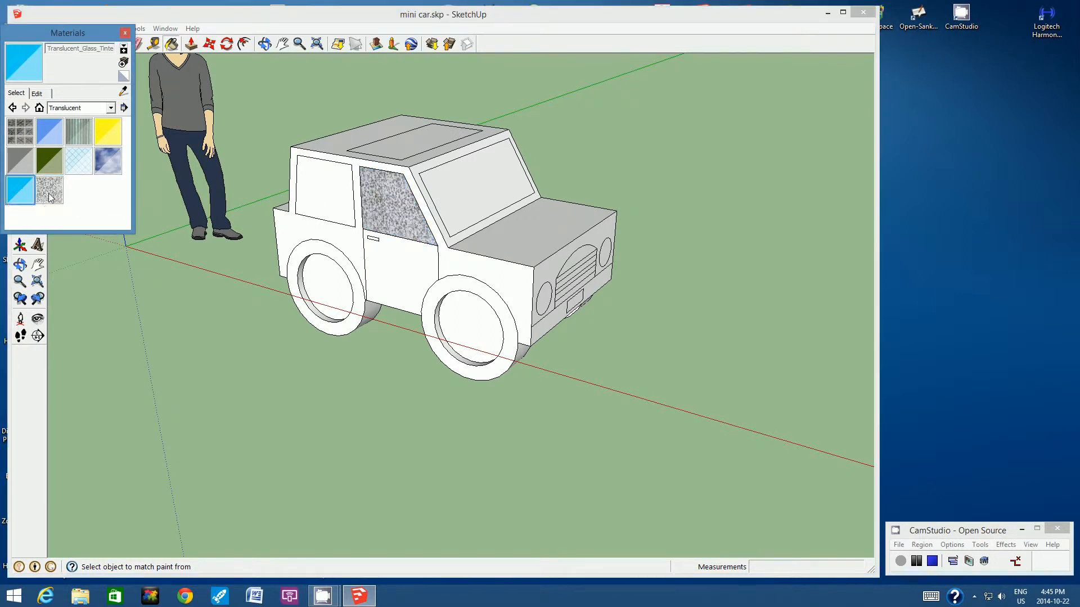
{"action": "left_click", "coordinate": [377, 200]}
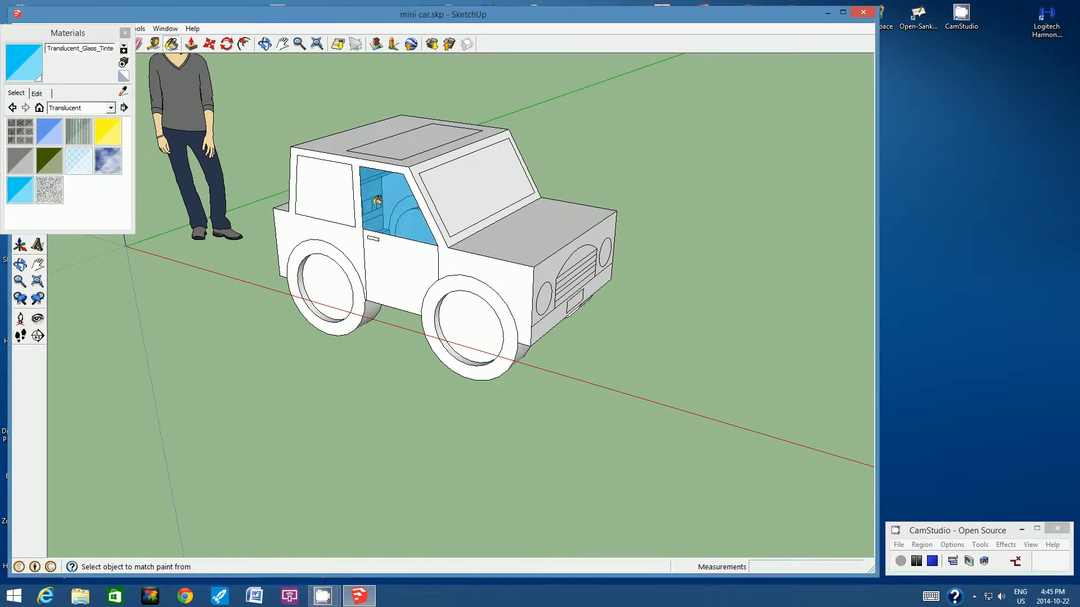
{"action": "left_click", "coordinate": [461, 180]}
{"action": "left_click", "coordinate": [408, 144]}
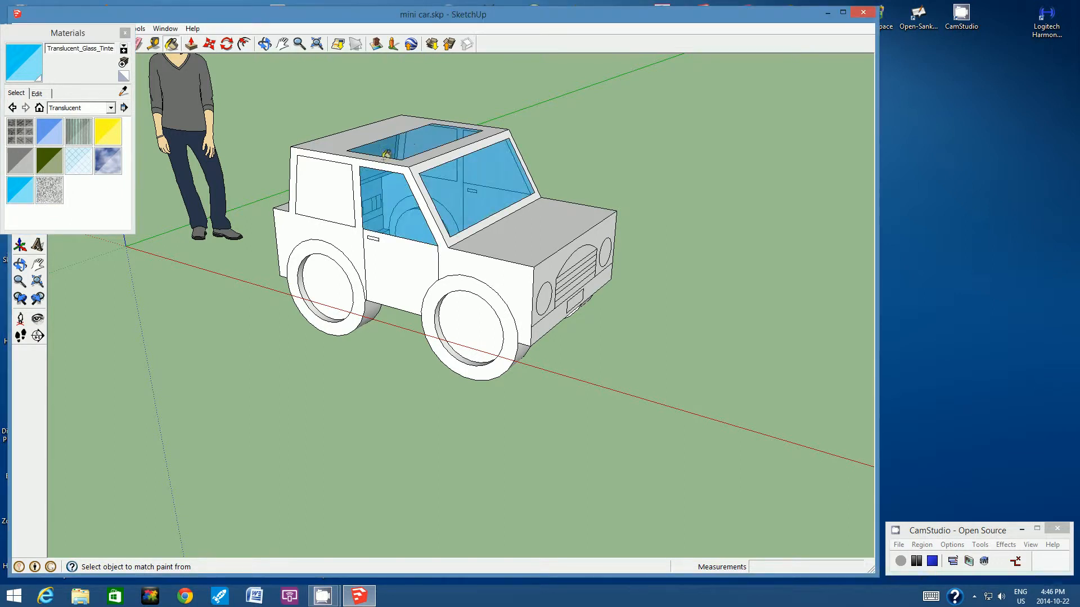
{"action": "left_click", "coordinate": [325, 191]}
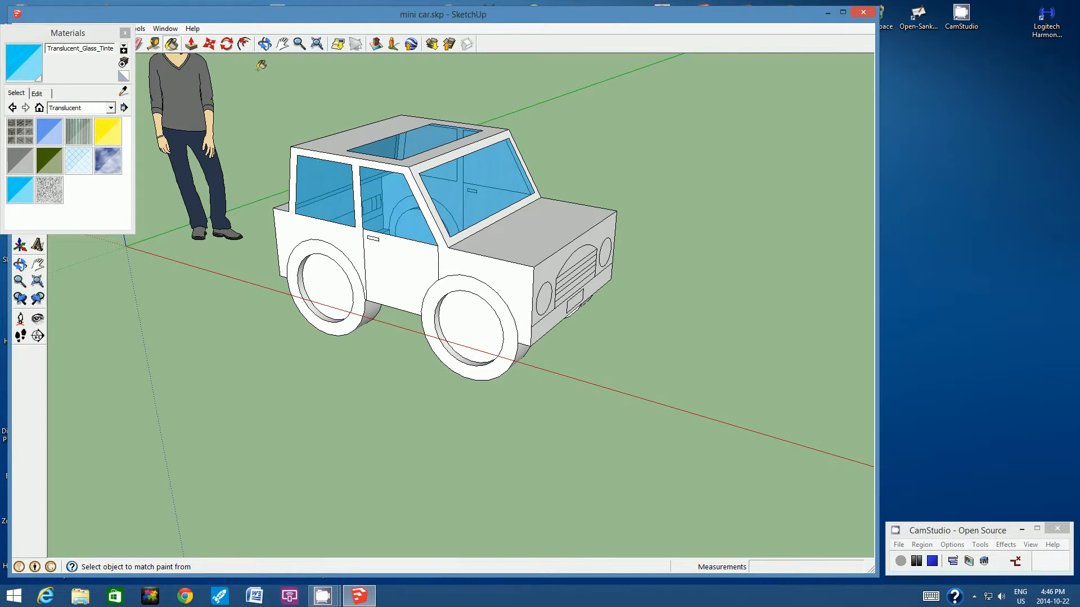
- Paint the rear window and both side windows on the car's left side with Translucent_Glass_Tinted
{"action": "left_click", "coordinate": [264, 44]}
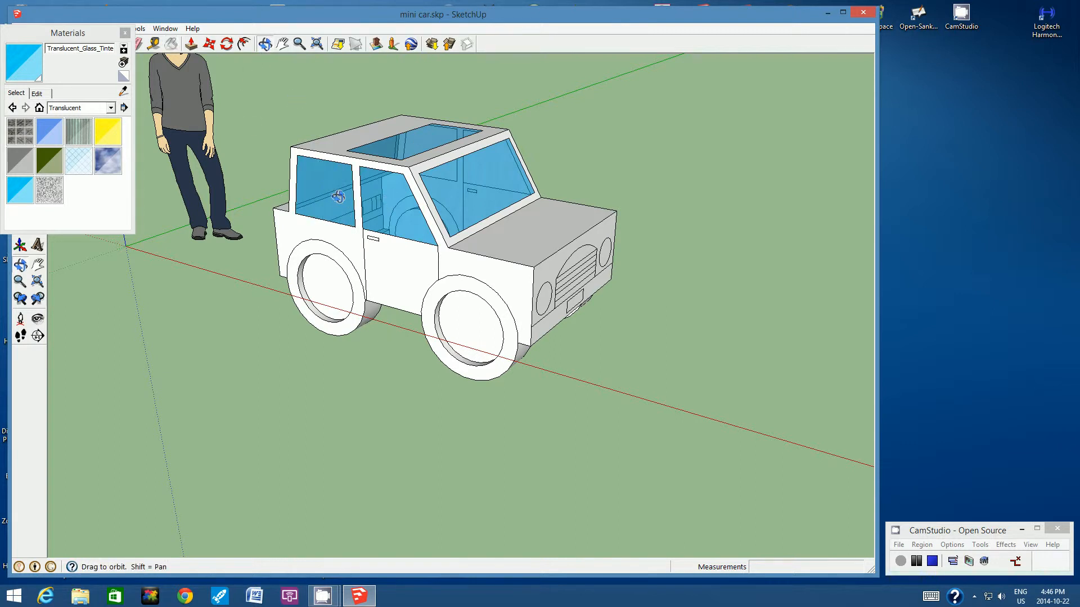
{"action": "left_click_drag", "start_coordinate": [317, 206], "coordinate": [562, 236]}
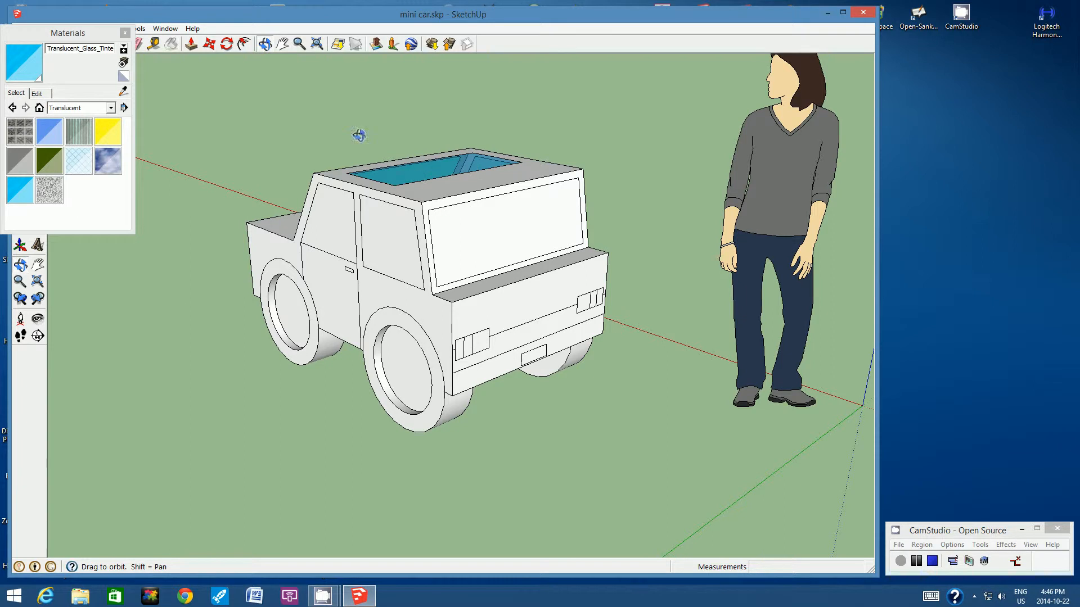
{"action": "left_click", "coordinate": [171, 45]}
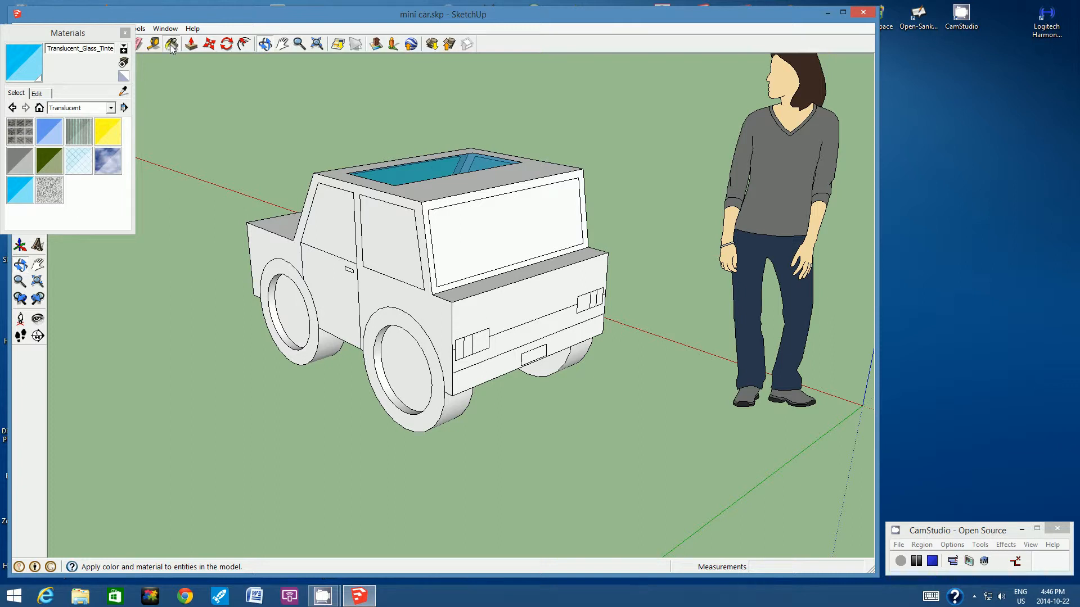
{"action": "left_click", "coordinate": [477, 227]}
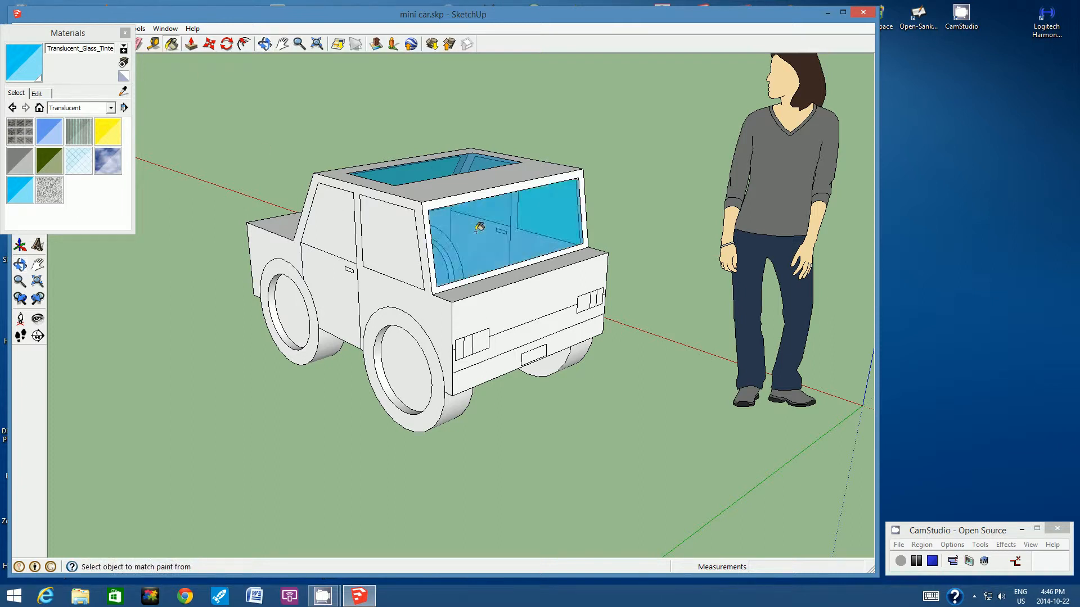
{"action": "left_click", "coordinate": [383, 235]}
{"action": "left_click", "coordinate": [336, 226]}
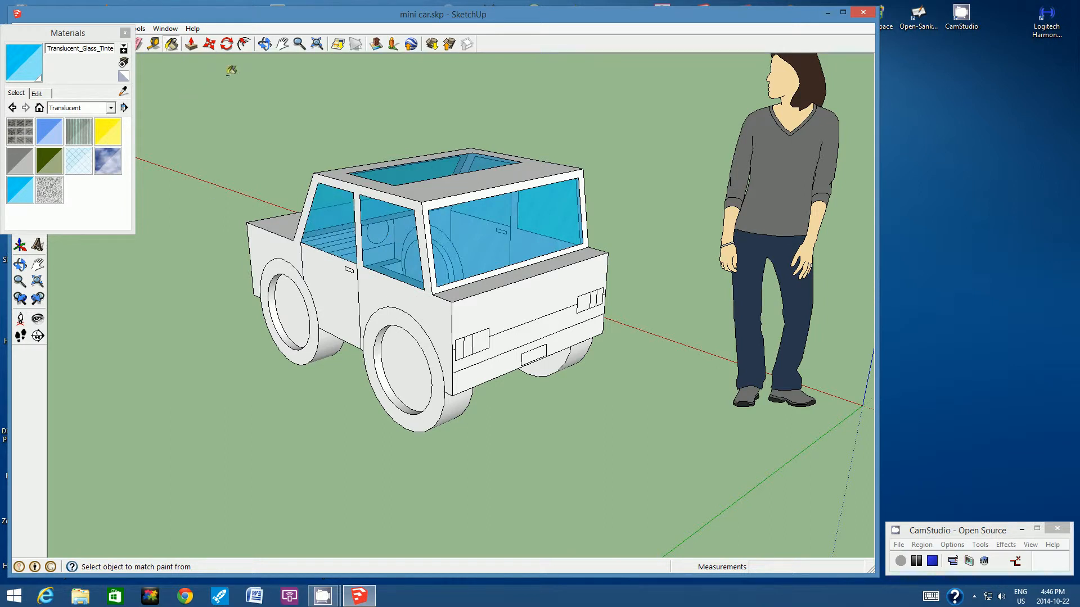
- Pick black Color_009 from the Colors collection and paint the outer rings of both left wheels
{"action": "left_click", "coordinate": [264, 44]}
{"action": "left_click_drag", "start_coordinate": [253, 185], "coordinate": [507, 254]}
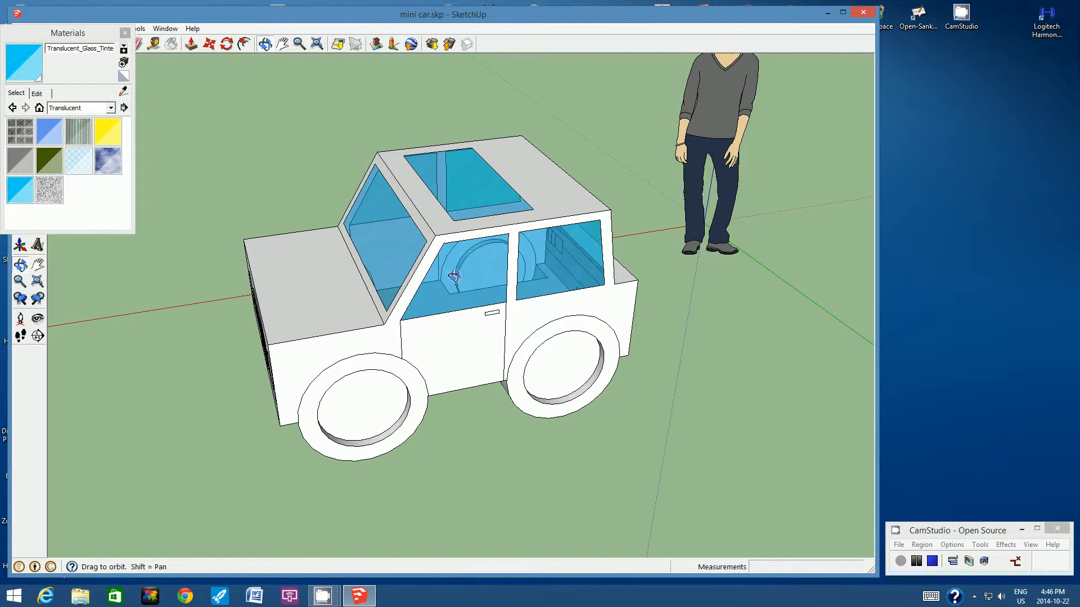
{"action": "left_click_drag", "start_coordinate": [450, 282], "coordinate": [495, 241]}
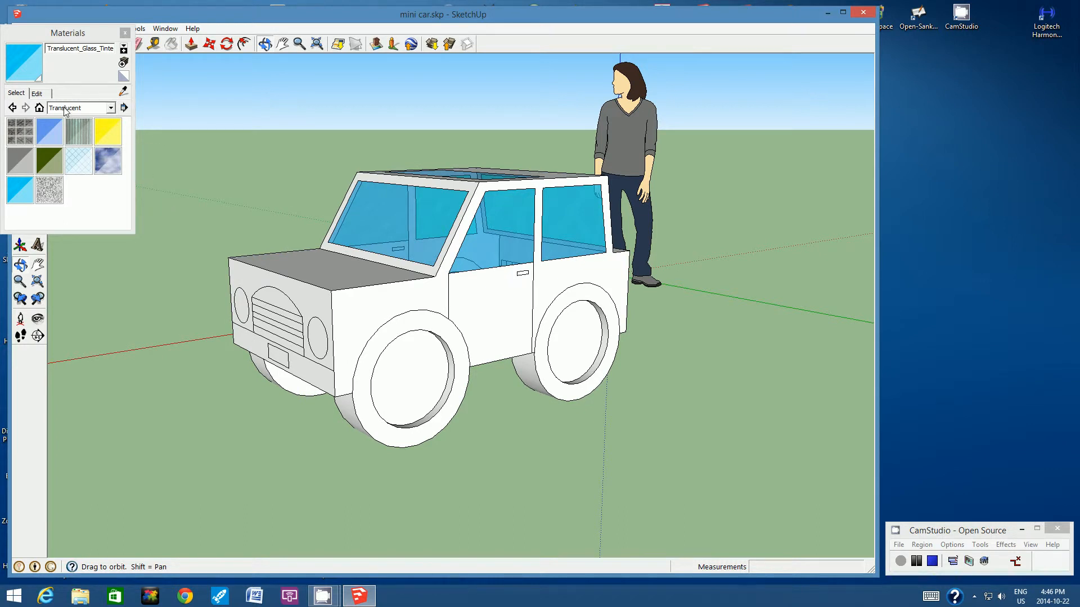
{"action": "left_click", "coordinate": [111, 108]}
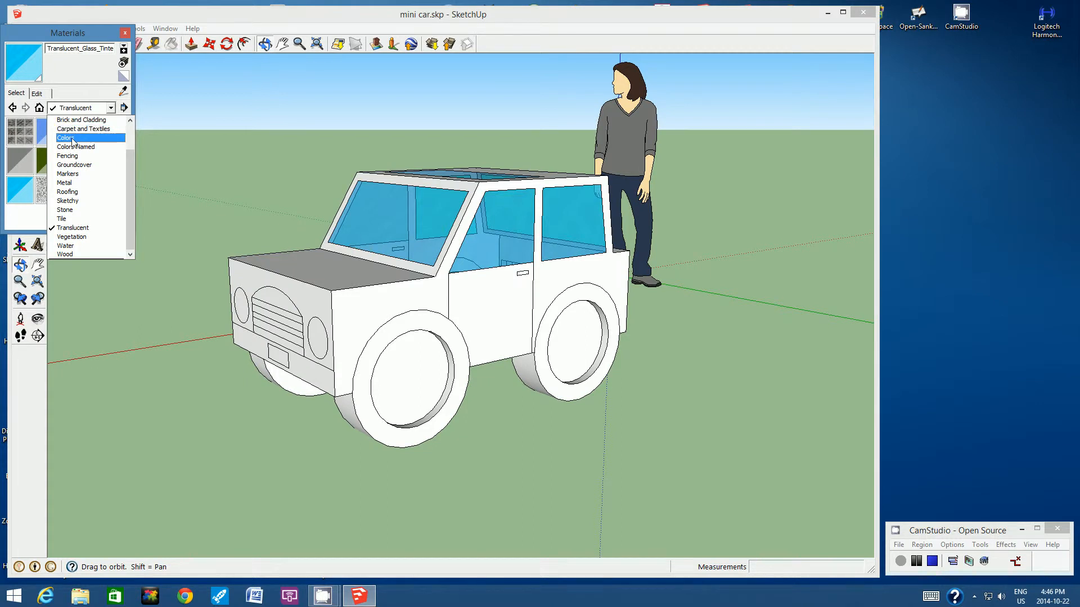
{"action": "left_click", "coordinate": [72, 139]}
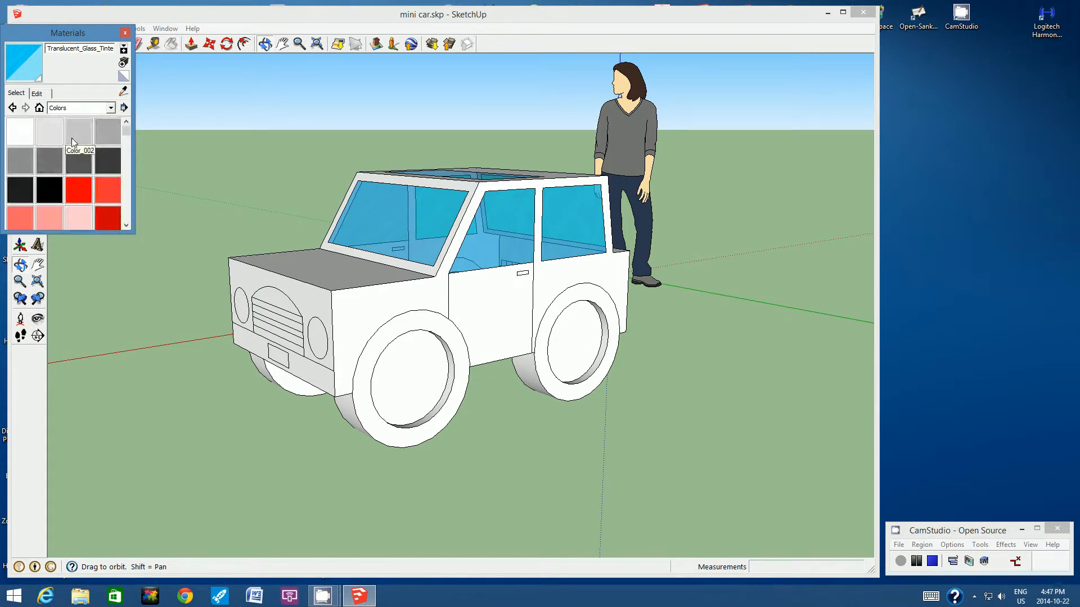
{"action": "left_click", "coordinate": [49, 183]}
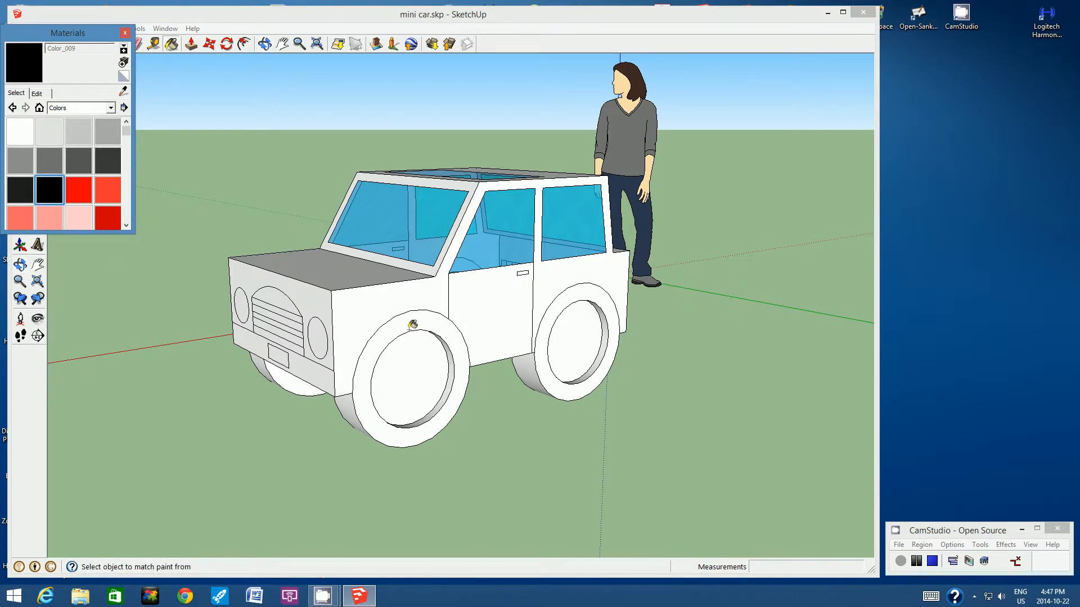
{"action": "left_click", "coordinate": [403, 322]}
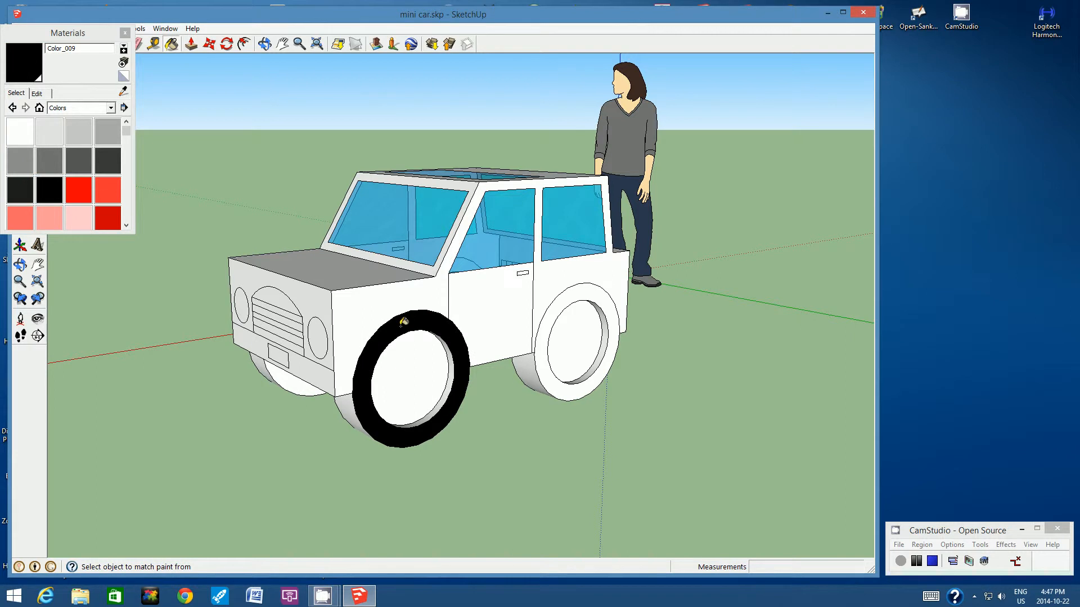
{"action": "left_click", "coordinate": [558, 305]}
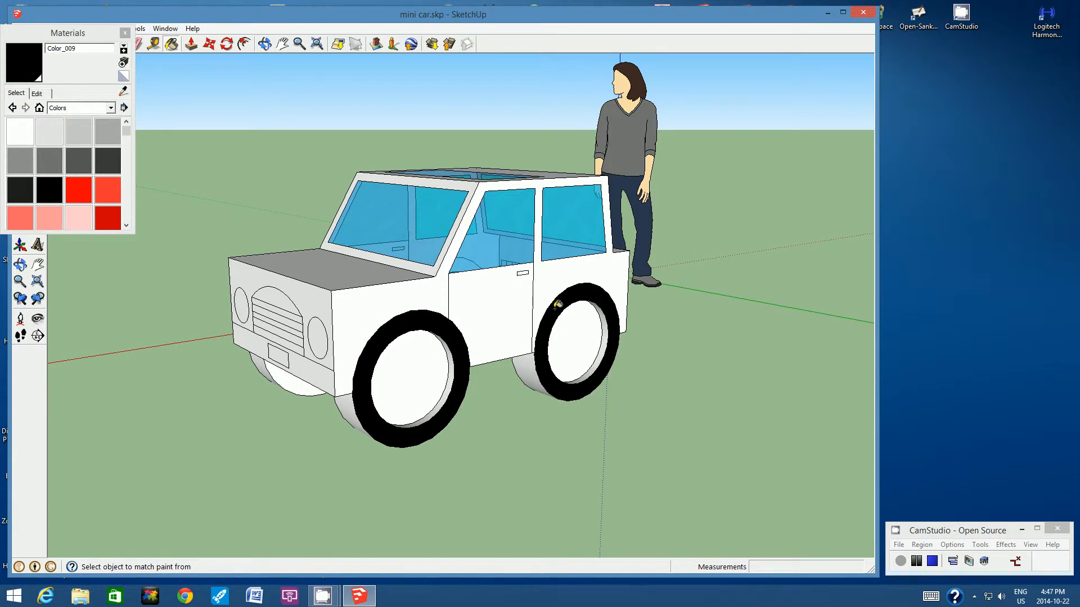
- Paint the treads of both front wheels and the left rear wheel, the right front wheel's inner face and the left front recess wall black
{"action": "left_click", "coordinate": [264, 44]}
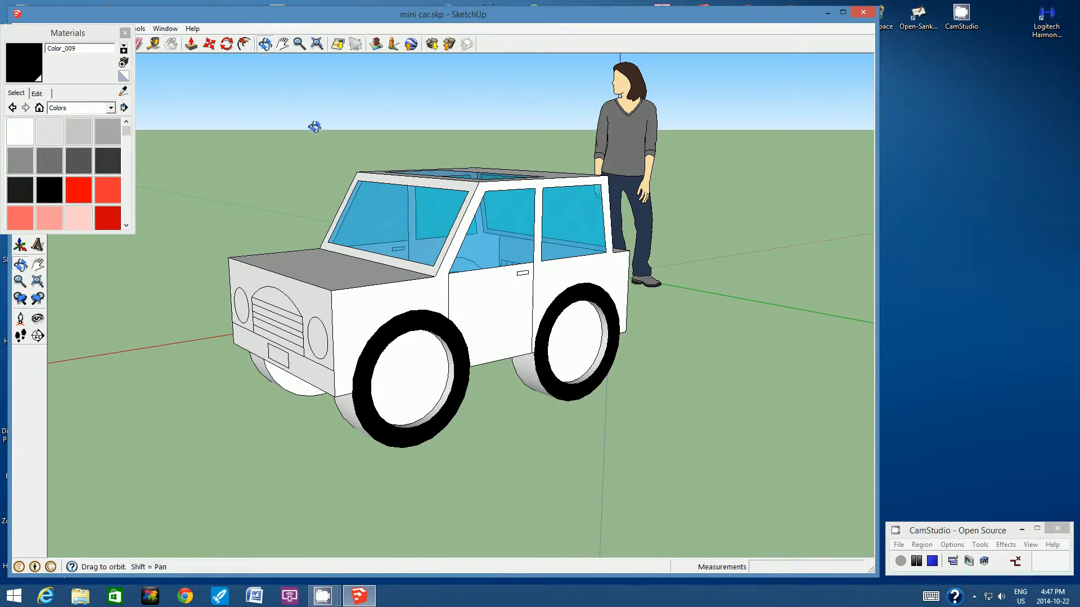
{"action": "left_click_drag", "start_coordinate": [450, 344], "coordinate": [516, 252]}
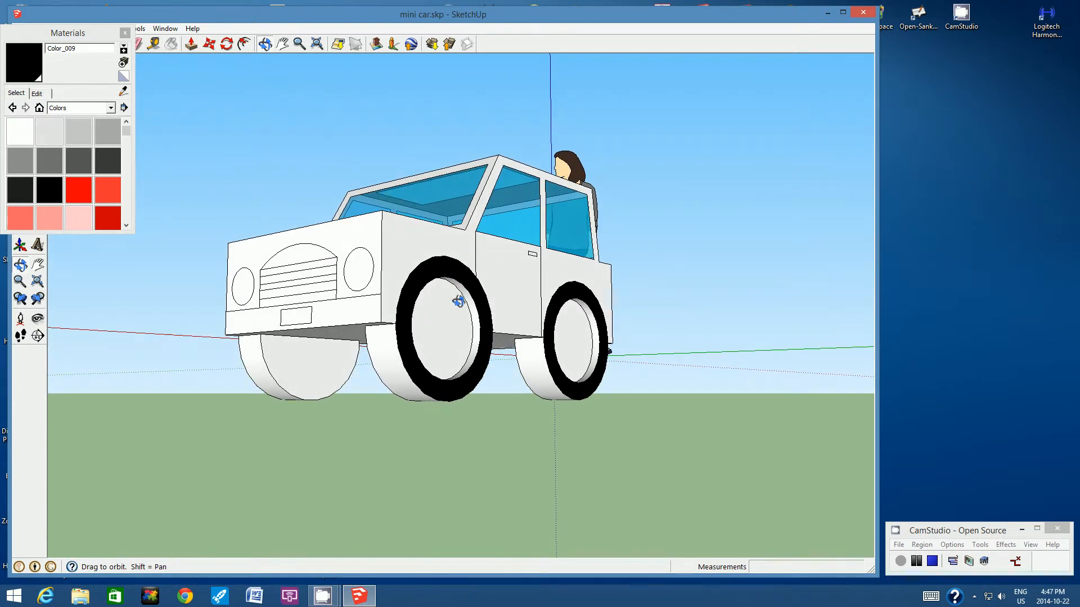
{"action": "left_click_drag", "start_coordinate": [460, 311], "coordinate": [479, 274]}
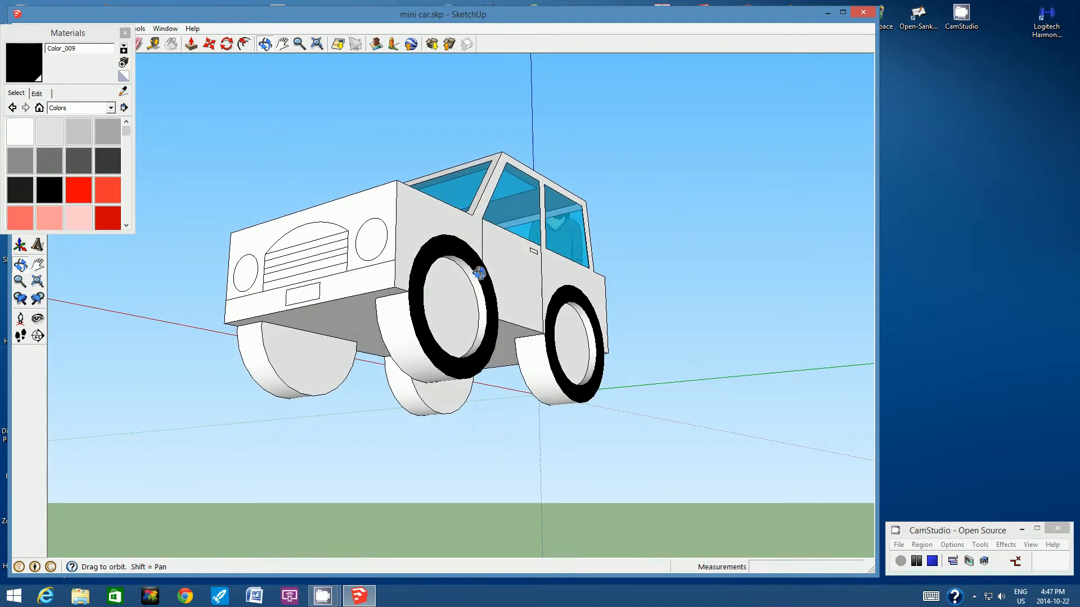
{"action": "left_click", "coordinate": [171, 45]}
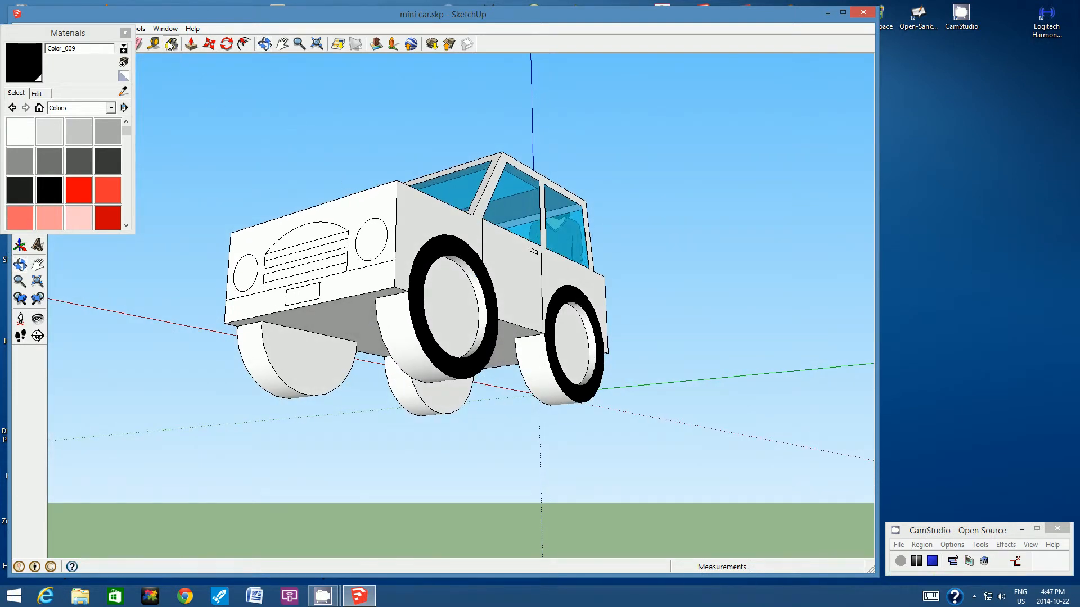
{"action": "left_click", "coordinate": [400, 323]}
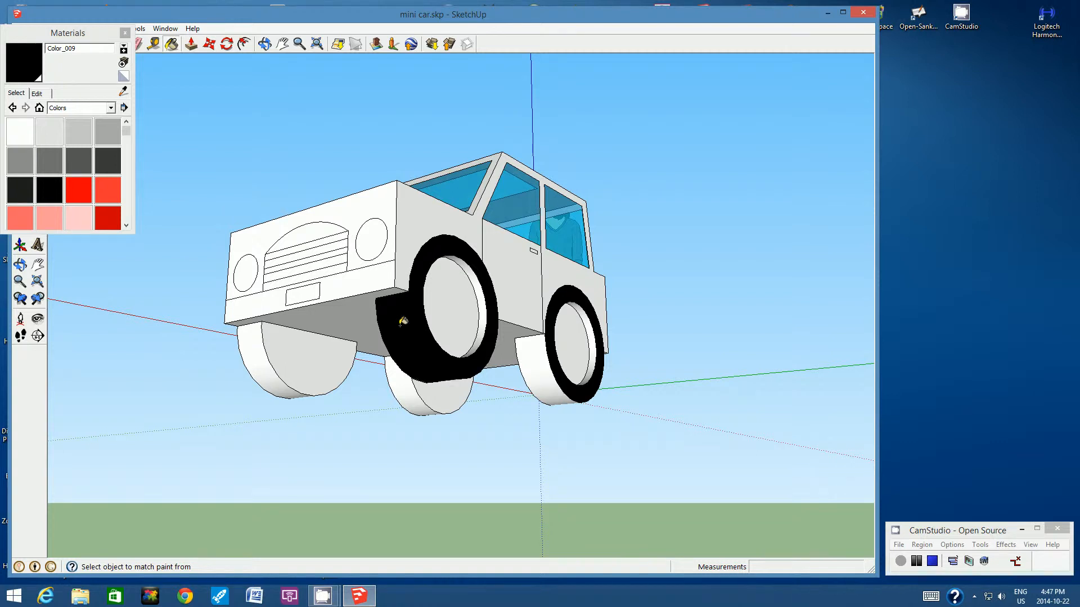
{"action": "left_click", "coordinate": [251, 356]}
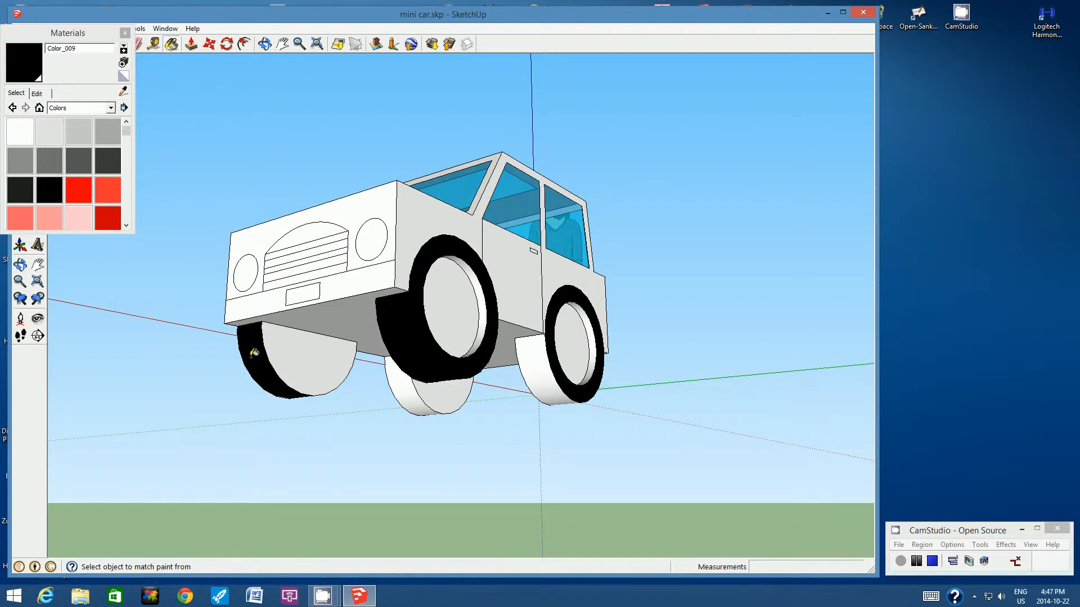
{"action": "left_click", "coordinate": [297, 351]}
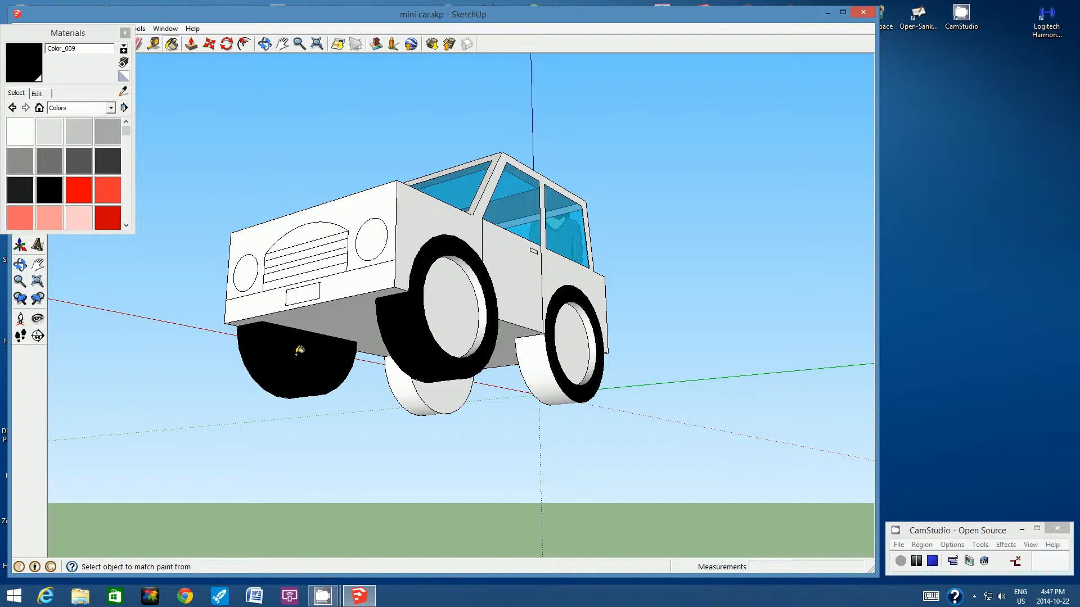
{"action": "left_click", "coordinate": [537, 362]}
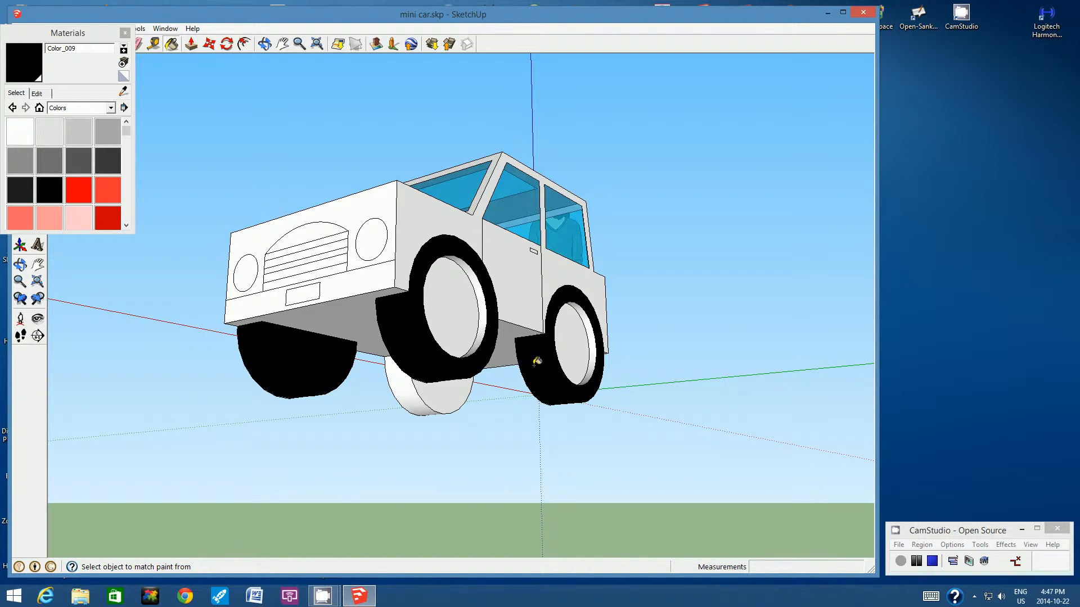
{"action": "left_click", "coordinate": [480, 288]}
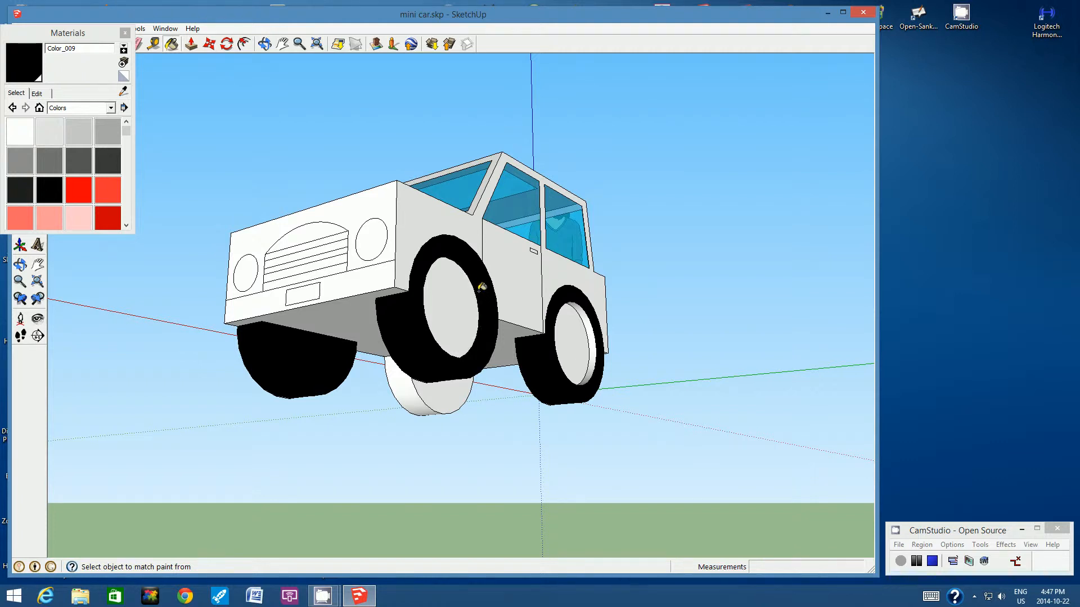
- Paint the left rear wheel's recess wall and the right rear wheel's inner face and tread with black Color_009
{"action": "left_click", "coordinate": [265, 44]}
{"action": "left_click_drag", "start_coordinate": [658, 287], "coordinate": [255, 344]}
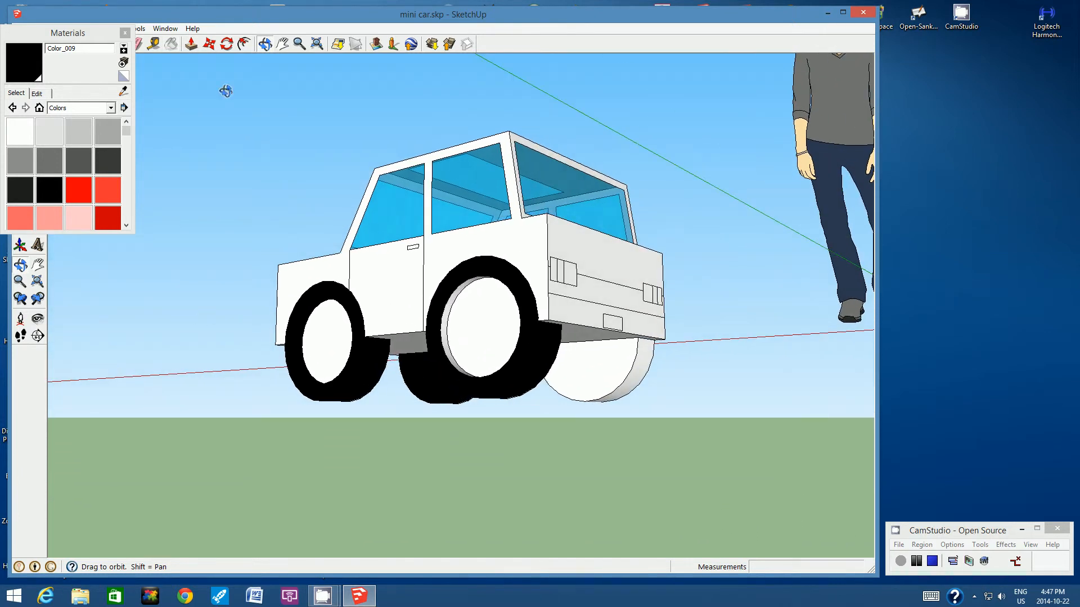
{"action": "left_click", "coordinate": [172, 44]}
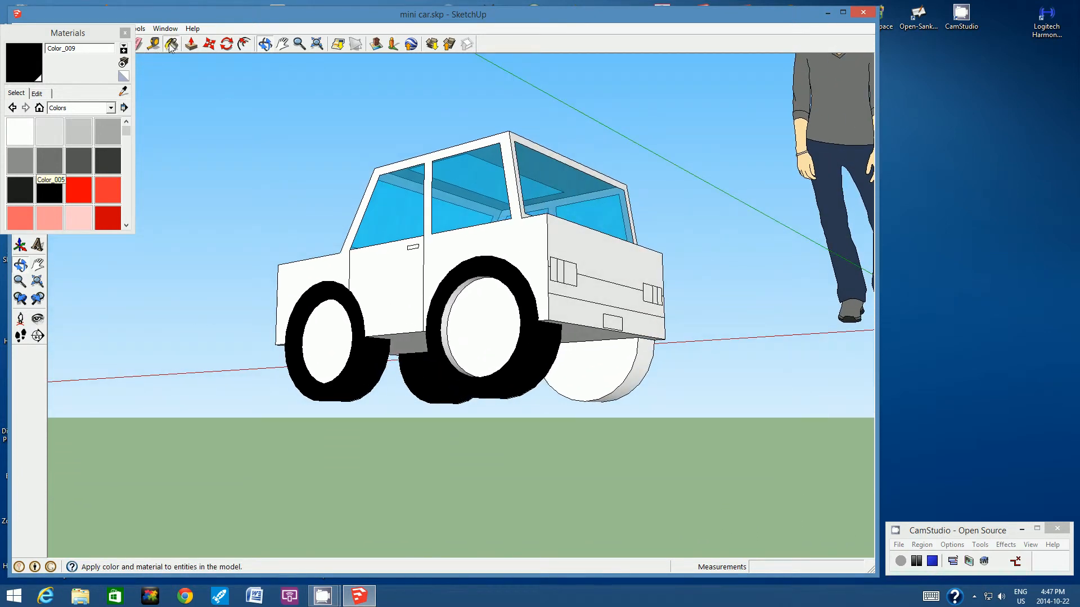
{"action": "left_click", "coordinate": [446, 311]}
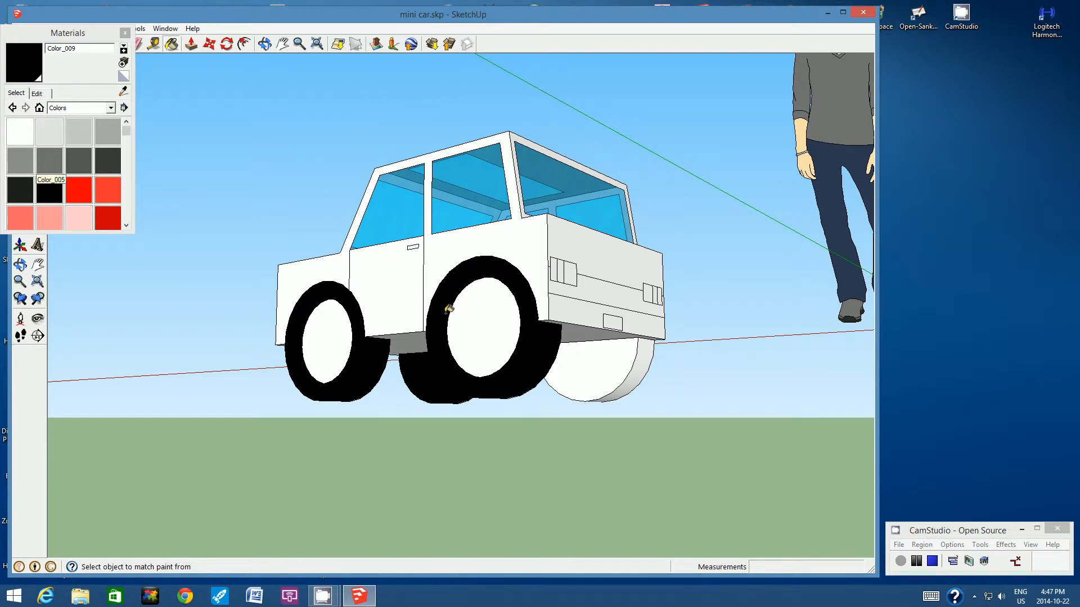
{"action": "left_click", "coordinate": [602, 362]}
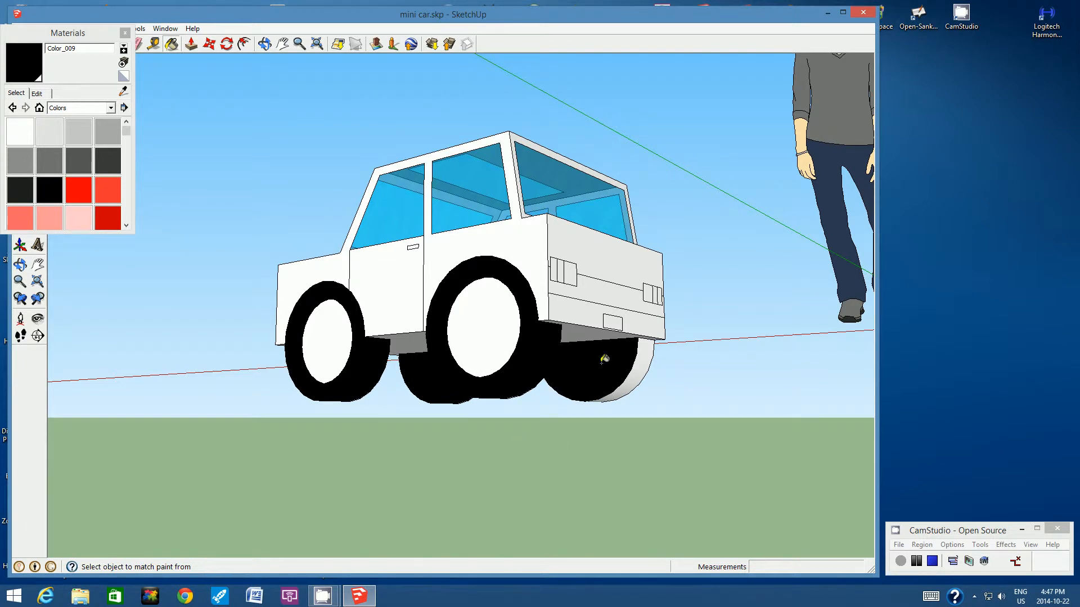
{"action": "left_click", "coordinate": [640, 363]}
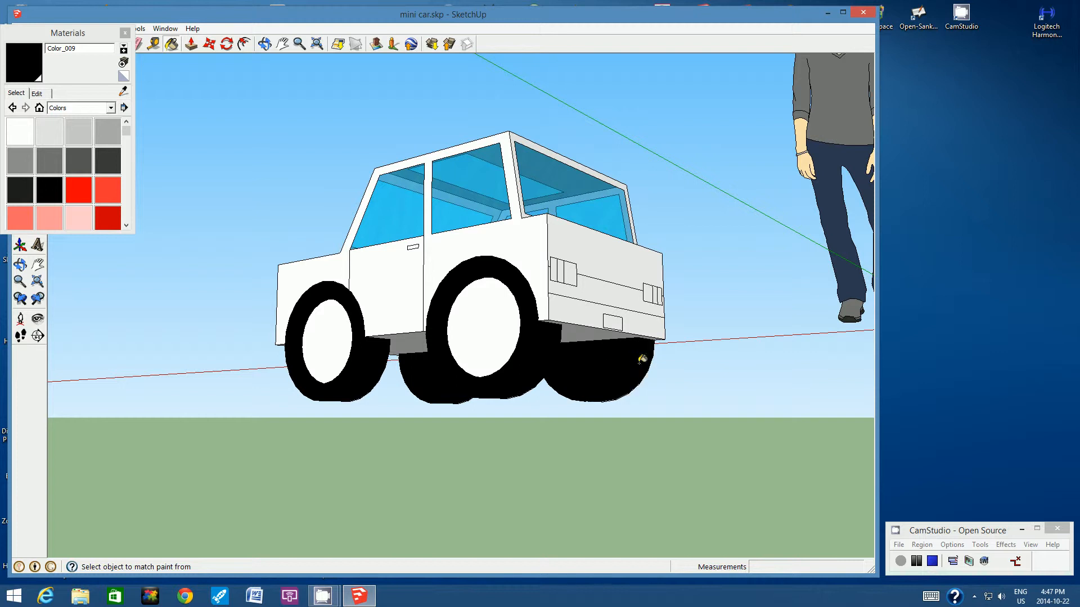
- Paint the outer rings and recess walls of both right wheels and the inner faces of both left wheels with black Color_009
{"action": "left_click", "coordinate": [265, 44]}
{"action": "left_click_drag", "start_coordinate": [646, 268], "coordinate": [449, 289]}
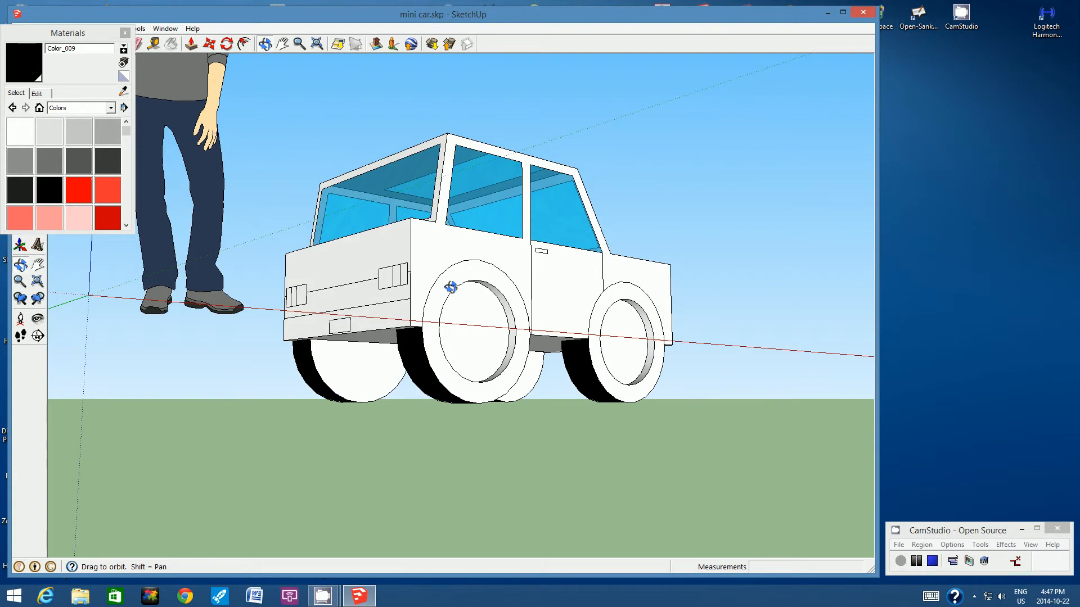
{"action": "left_click", "coordinate": [171, 44]}
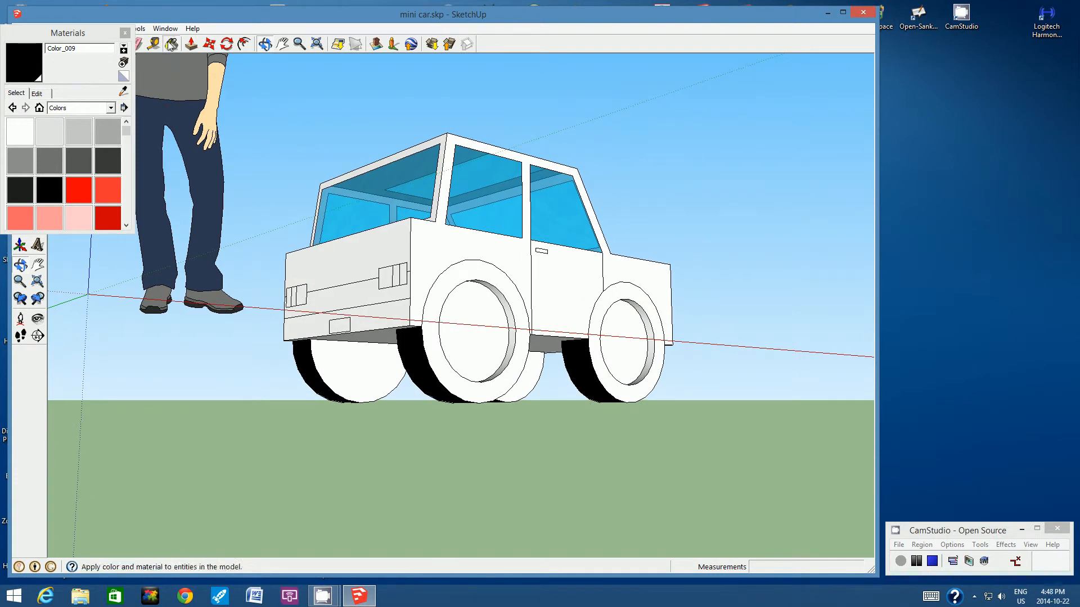
{"action": "key", "text": "alt"}
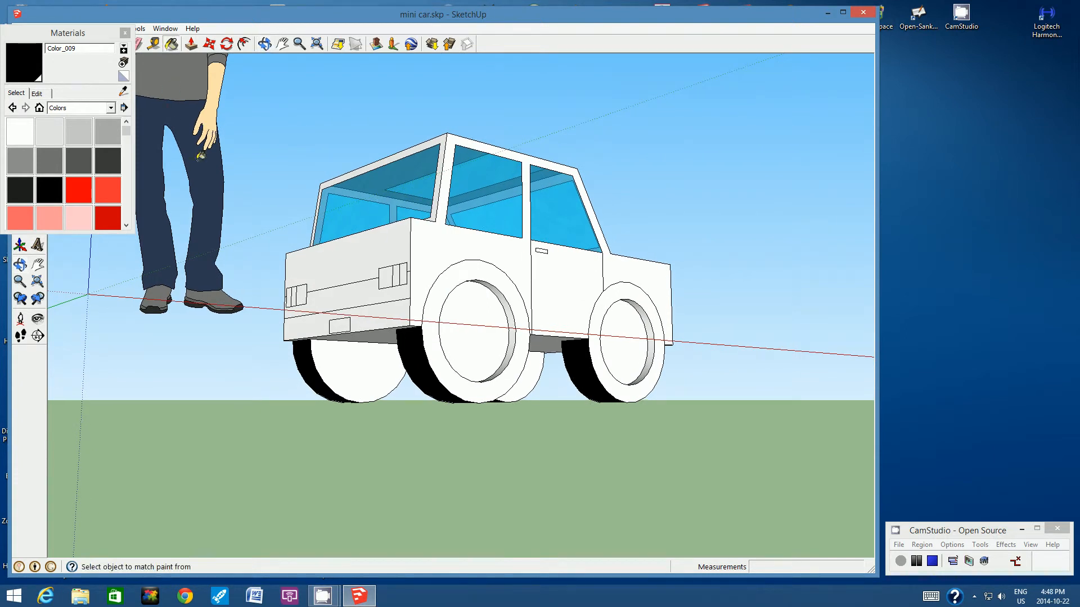
{"action": "left_click", "coordinate": [427, 331]}
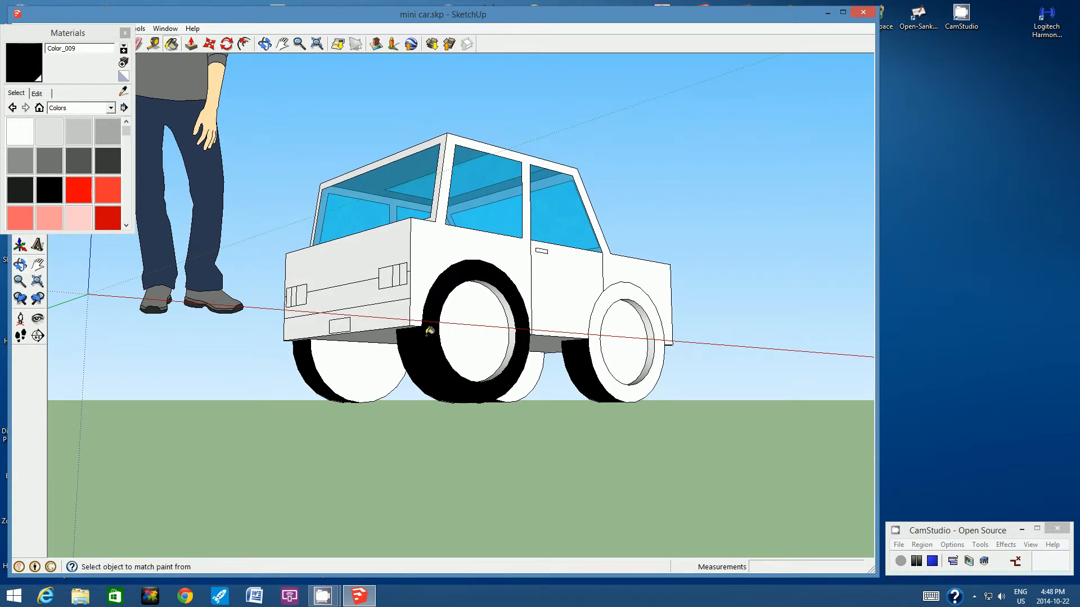
{"action": "left_click", "coordinate": [332, 364]}
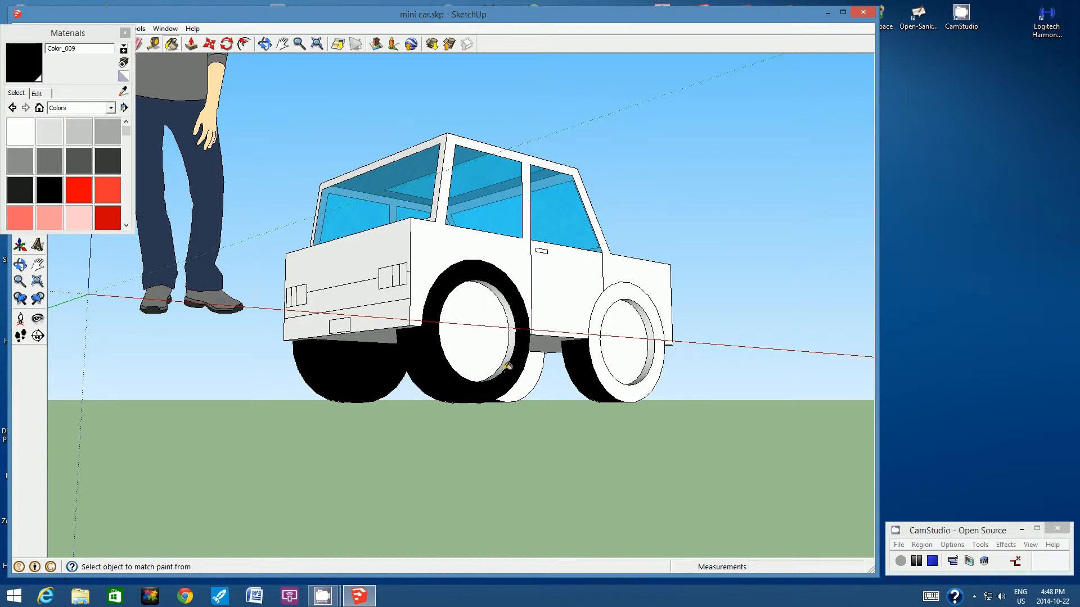
{"action": "left_click", "coordinate": [510, 315]}
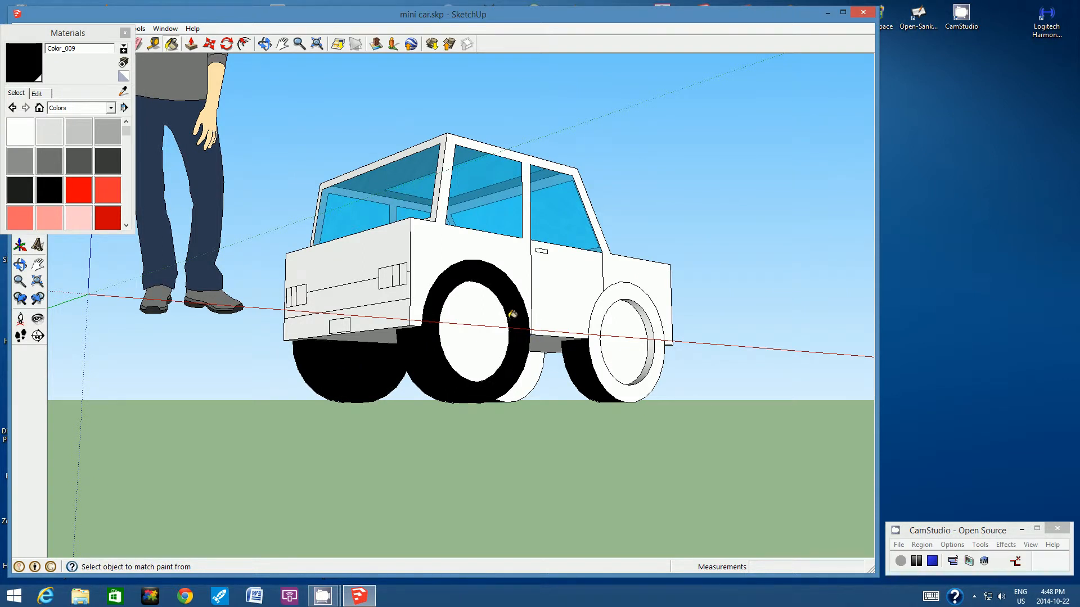
{"action": "left_click", "coordinate": [538, 369]}
{"action": "left_click", "coordinate": [596, 352]}
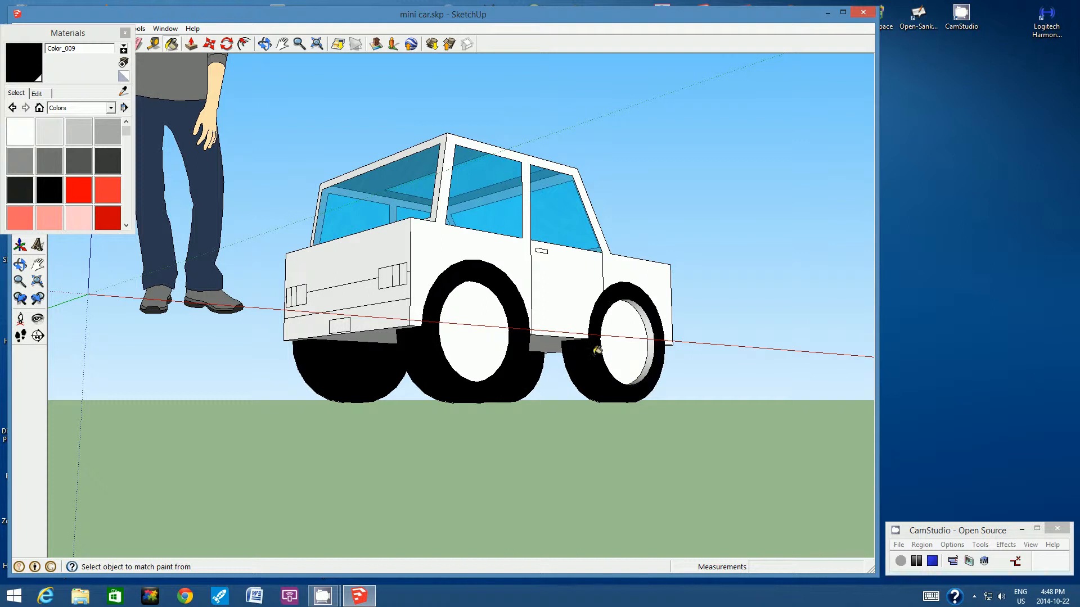
{"action": "left_click", "coordinate": [651, 321]}
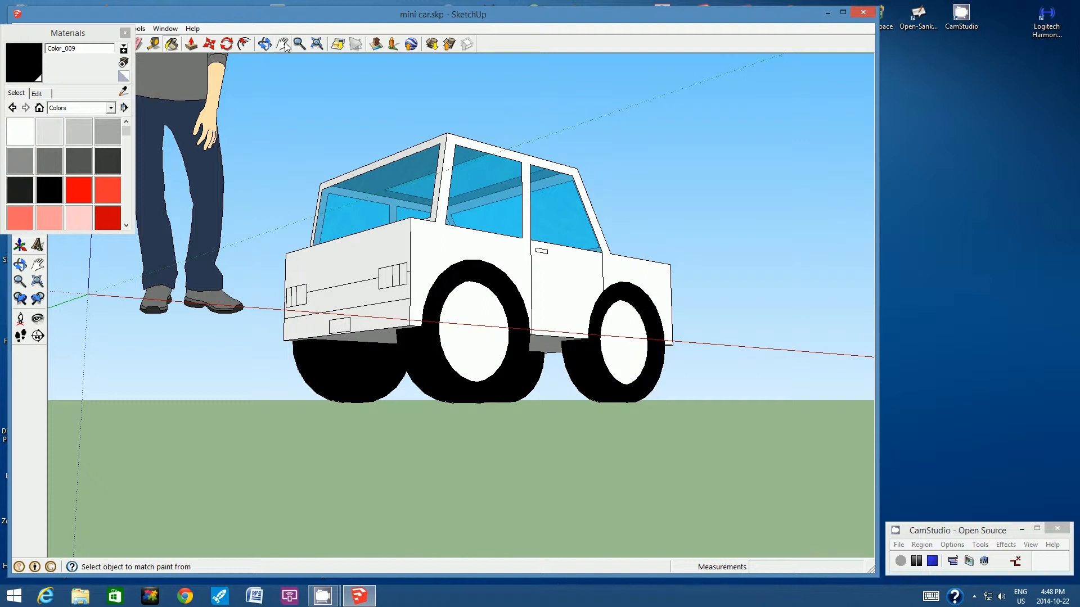
{"action": "left_click", "coordinate": [264, 43]}
{"action": "left_click_drag", "start_coordinate": [555, 260], "coordinate": [609, 367]}
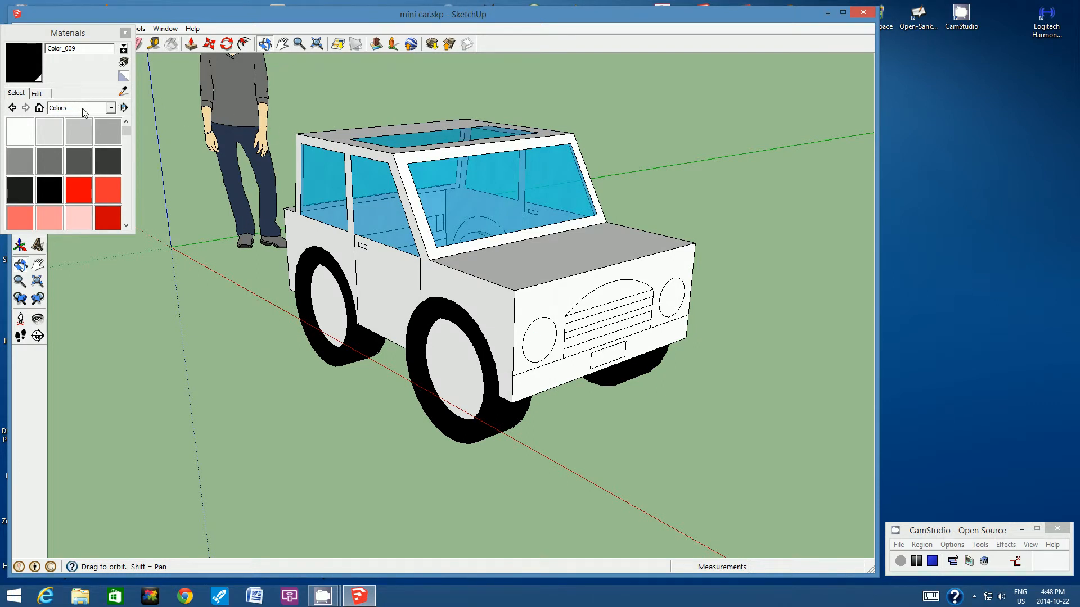
- Pick Metal_Steel_Textured_White from the Metal collection and paint the front bumper around the licence plate with it
{"action": "left_click", "coordinate": [111, 108]}
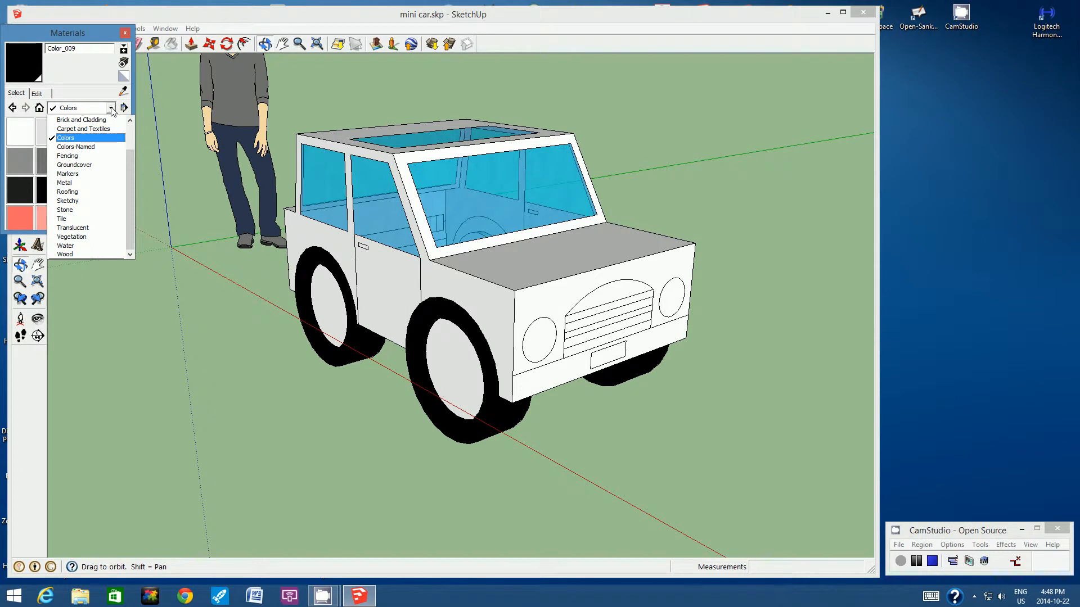
{"action": "left_click", "coordinate": [65, 183]}
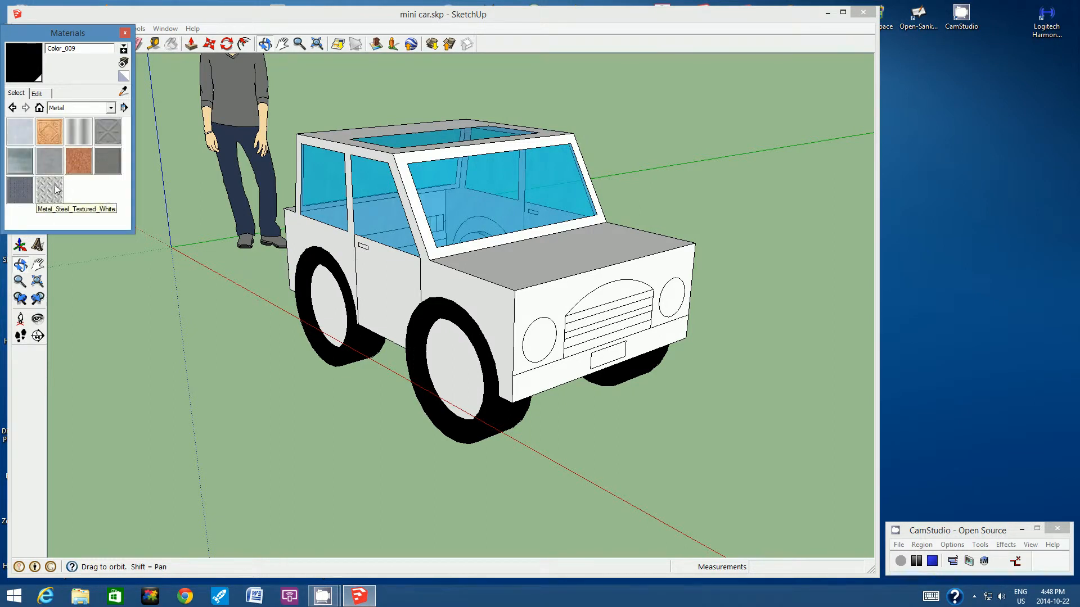
{"action": "left_click", "coordinate": [51, 192]}
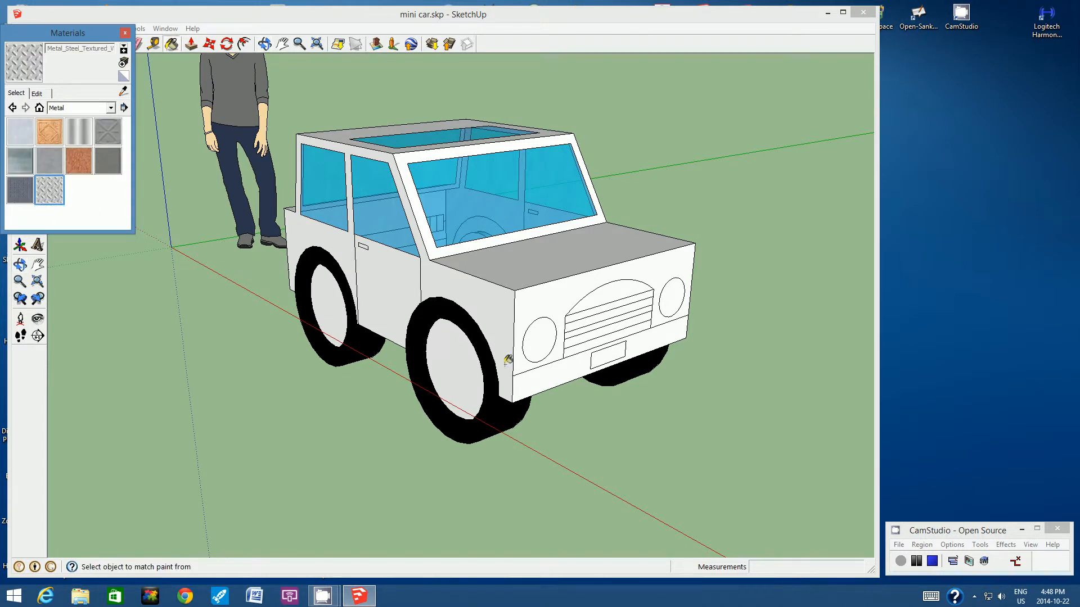
{"action": "left_click", "coordinate": [551, 375]}
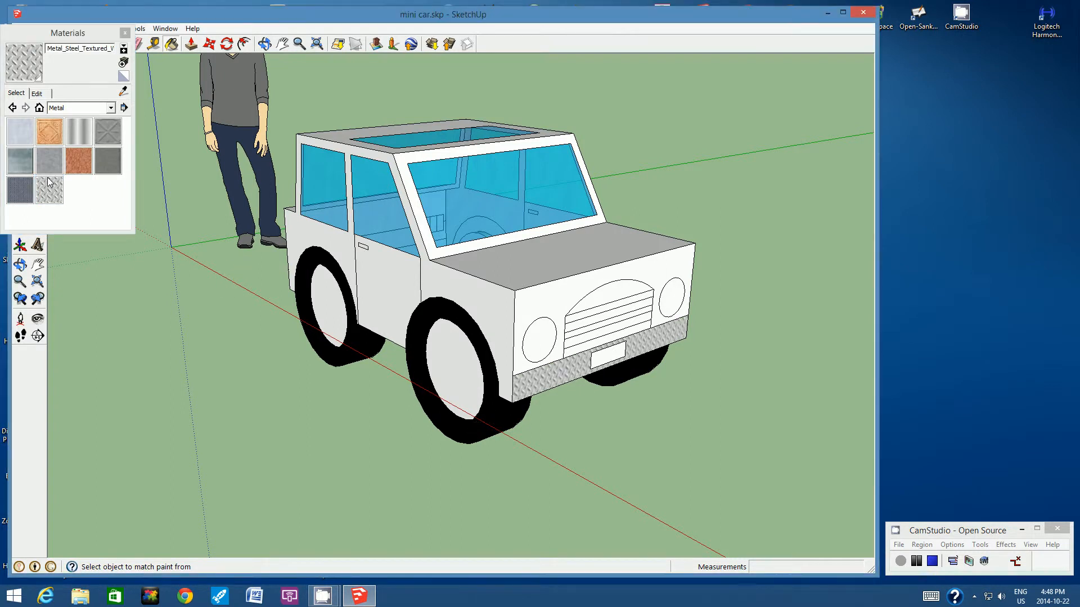
- Try Metal_Corrogated_Shiny and Metal_Seamed from the Metal collection on the front bumper
{"action": "left_click", "coordinate": [79, 132]}
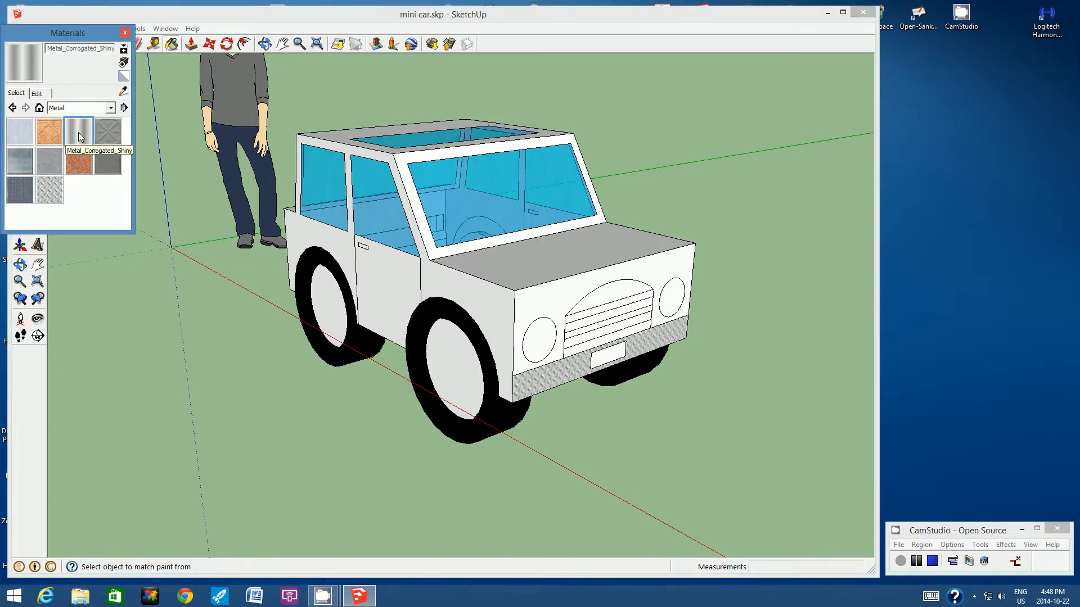
{"action": "left_click", "coordinate": [576, 372]}
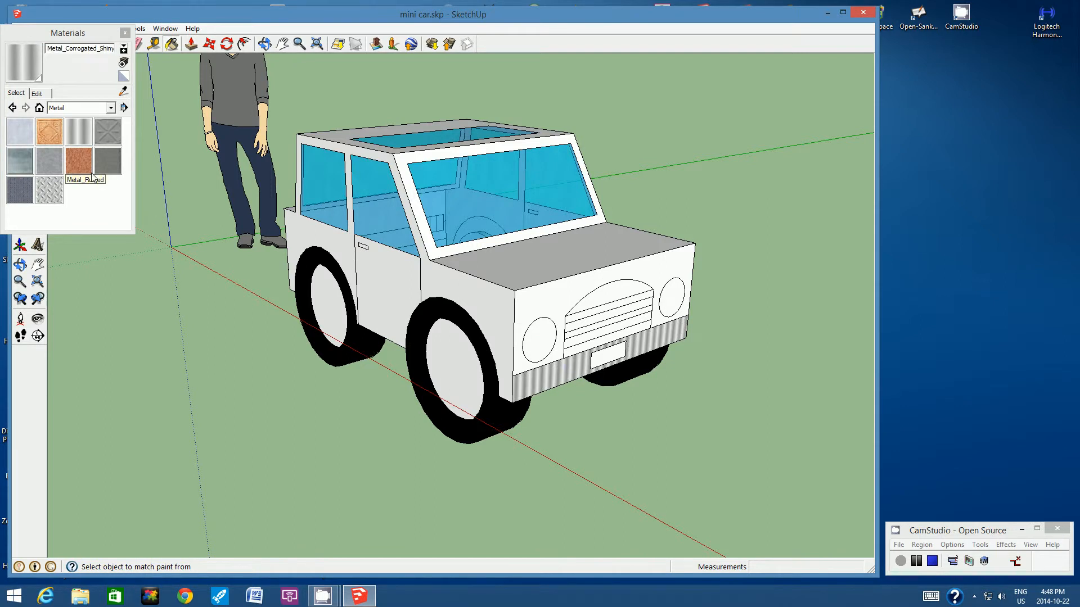
{"action": "left_click", "coordinate": [102, 160]}
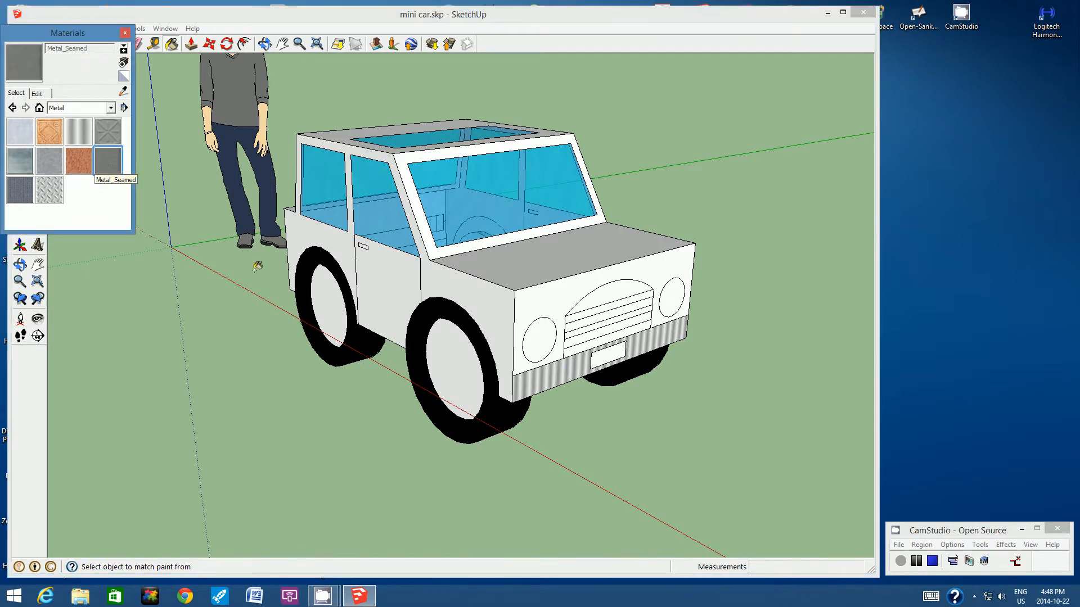
{"action": "left_click", "coordinate": [548, 369]}
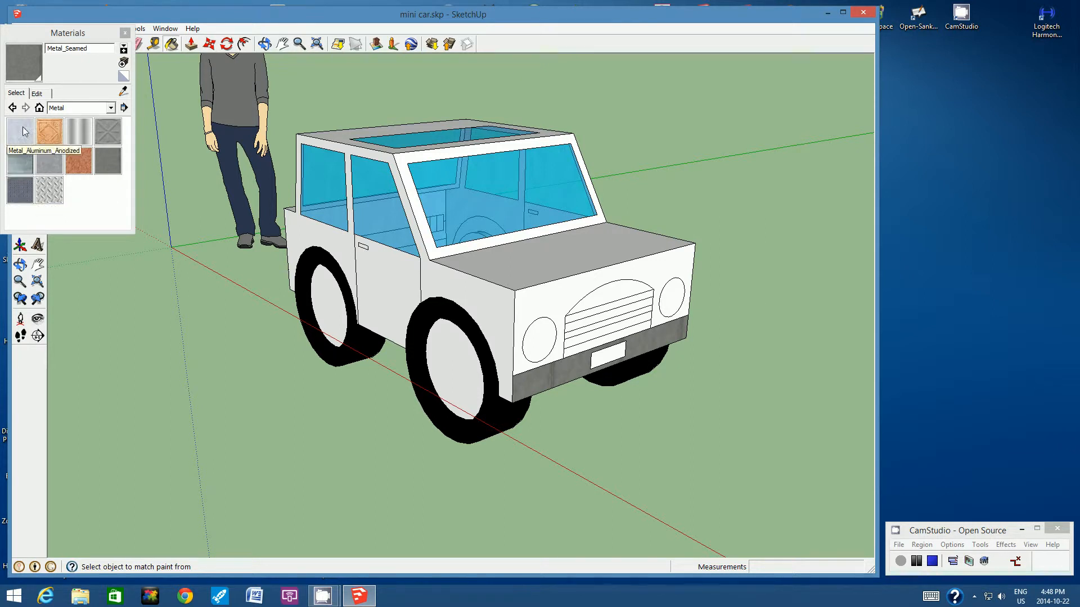
- Repaint the front bumper with Metal_Steel_Textured_White and apply the same material to the rear bumper
{"action": "left_click", "coordinate": [49, 190]}
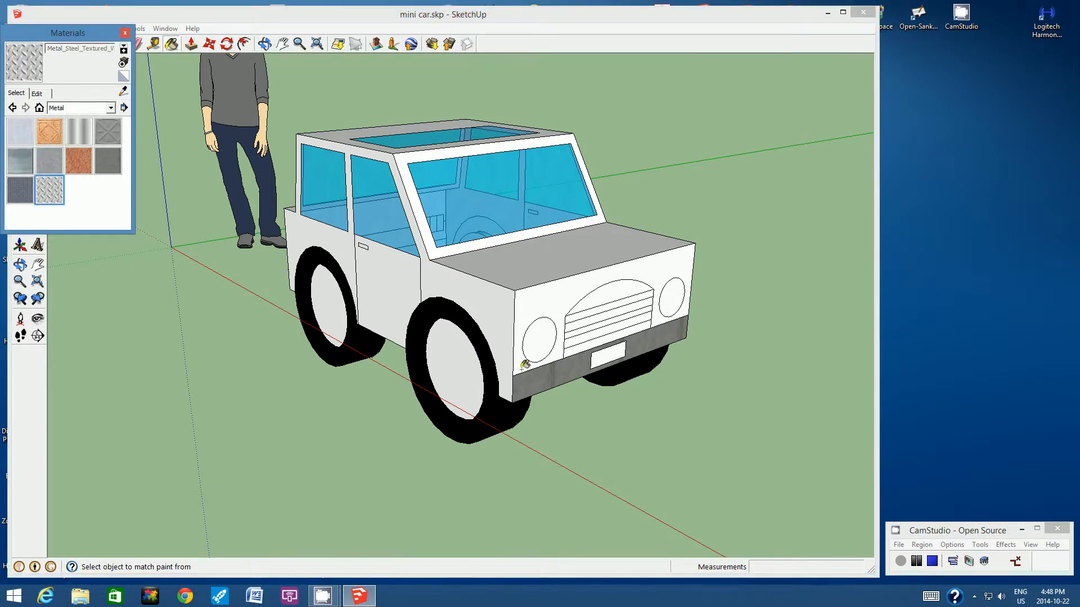
{"action": "left_click", "coordinate": [560, 370]}
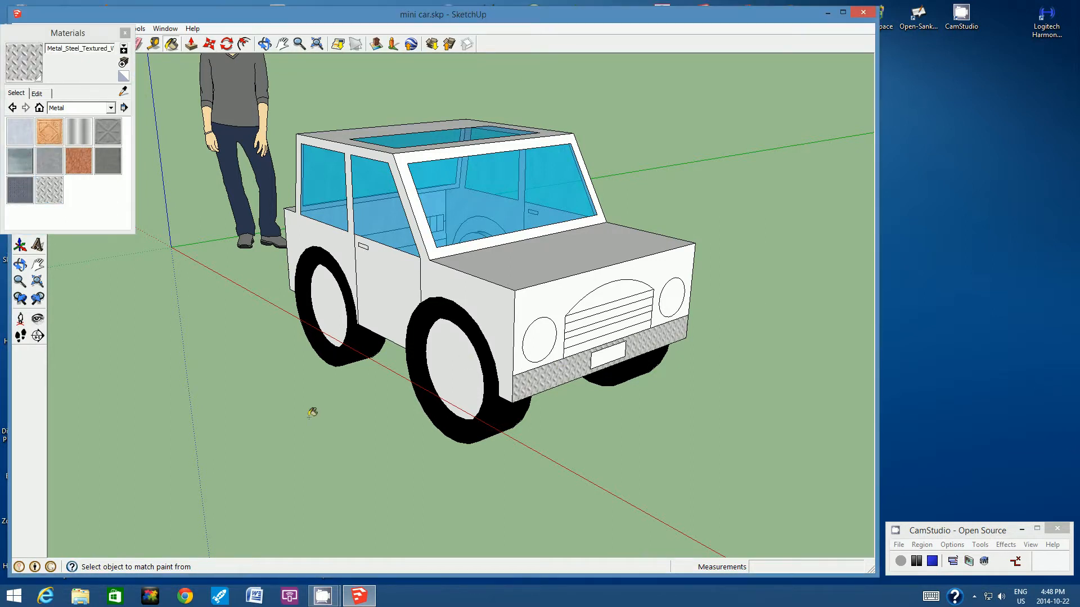
{"action": "left_click", "coordinate": [265, 44]}
{"action": "left_click_drag", "start_coordinate": [299, 326], "coordinate": [428, 282]}
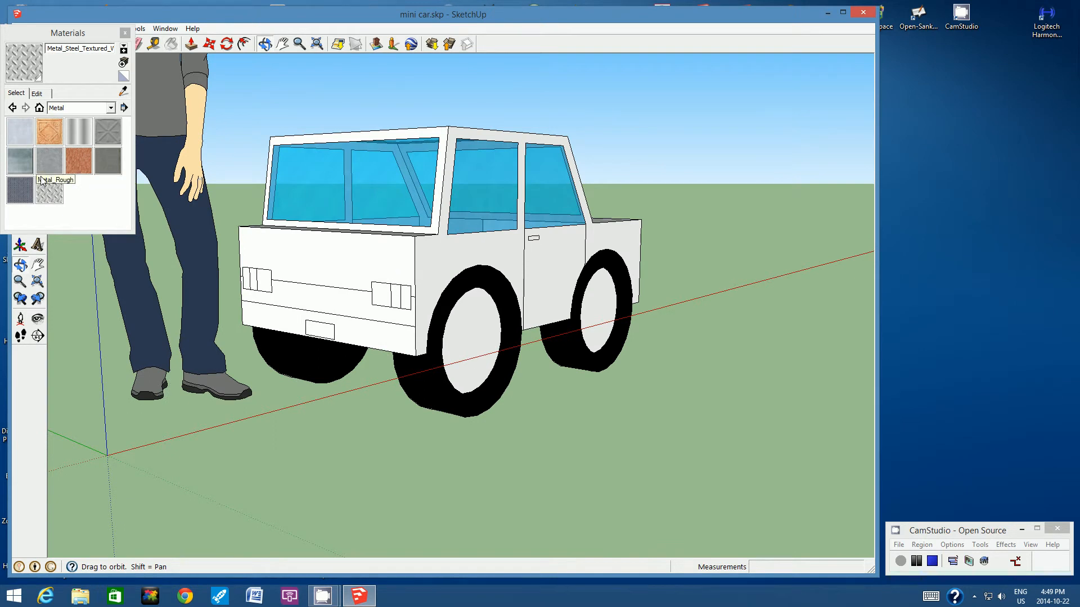
{"action": "left_click", "coordinate": [174, 45]}
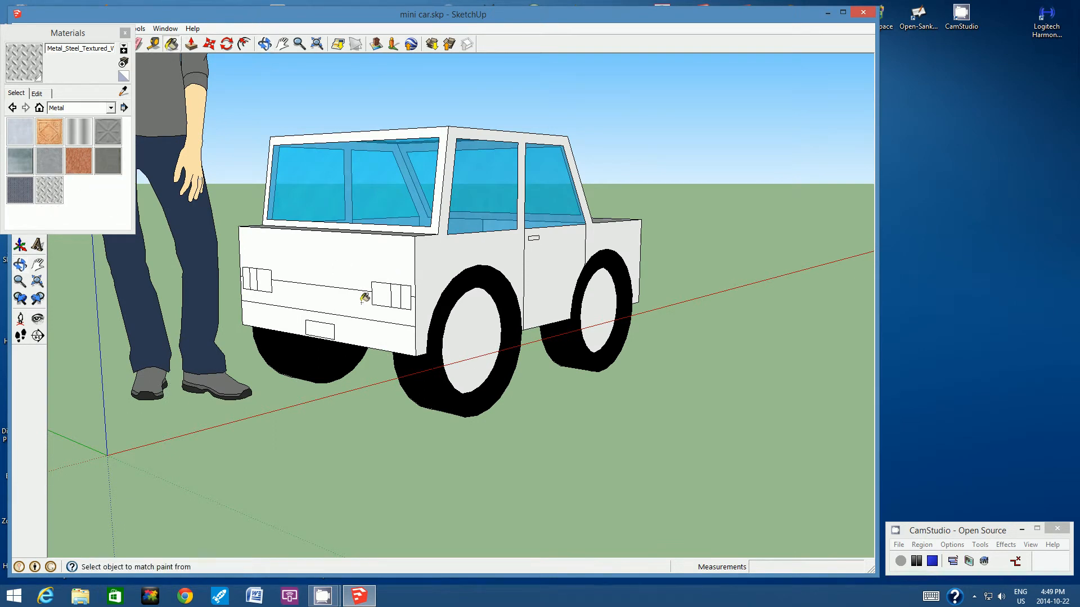
{"action": "left_click", "coordinate": [382, 329]}
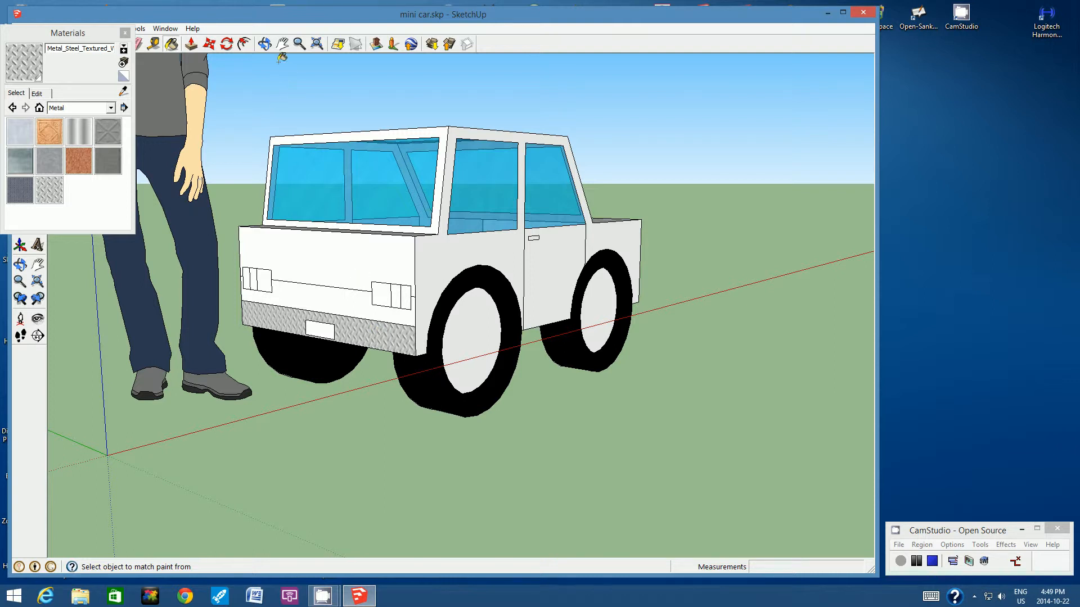
- Paint the door handles on both sides of the car with Metal_Corrogated_Shiny
{"action": "left_click", "coordinate": [264, 44]}
{"action": "left_click_drag", "start_coordinate": [581, 247], "coordinate": [416, 250]}
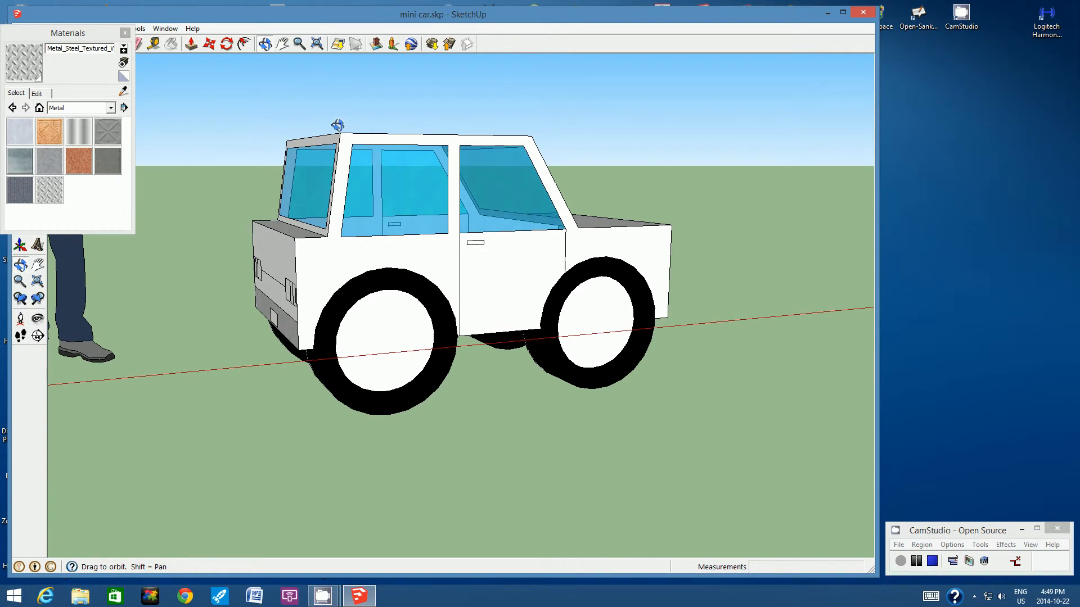
{"action": "left_click", "coordinate": [69, 127]}
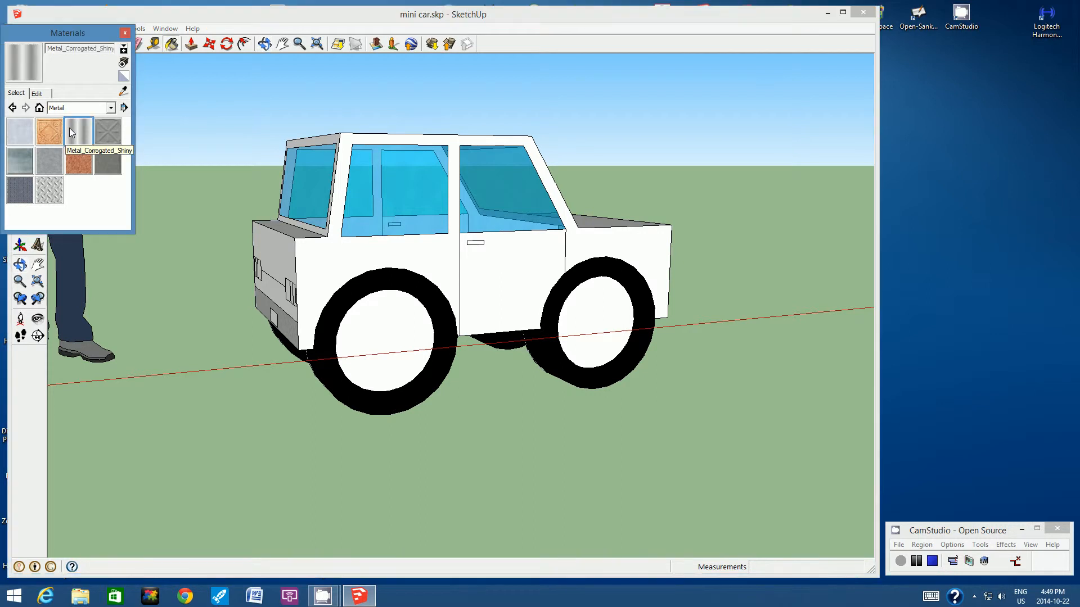
{"action": "left_click", "coordinate": [477, 241]}
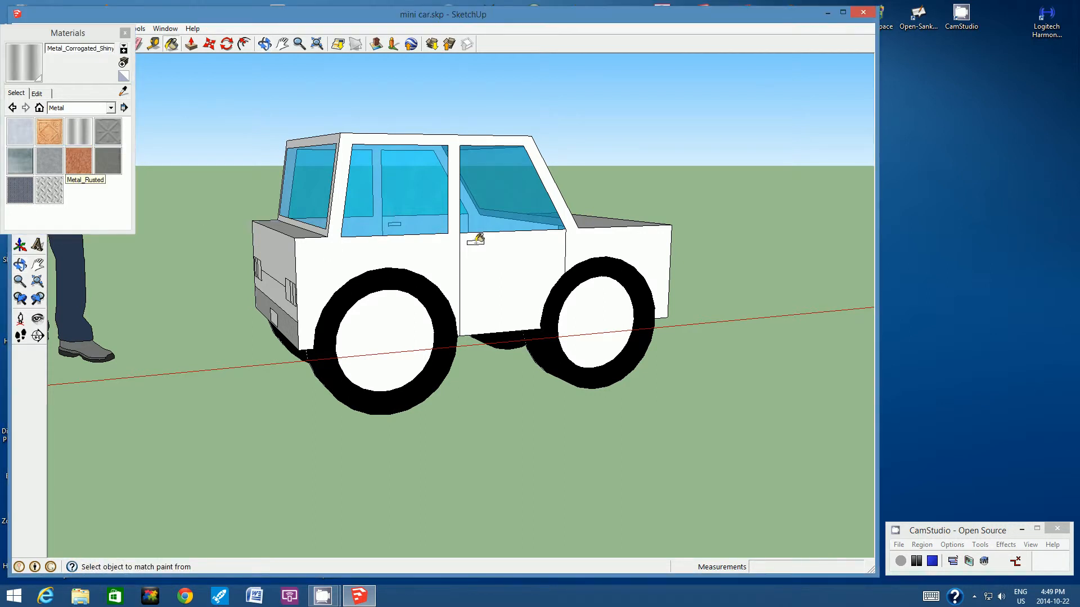
{"action": "left_click", "coordinate": [265, 44]}
{"action": "mouse_move", "coordinate": [309, 220]}
{"action": "left_mouse_down"}
{"action": "mouse_move", "coordinate": [455, 220]}
{"action": "mouse_move", "coordinate": [518, 234]}
{"action": "mouse_move", "coordinate": [332, 258]}
{"action": "mouse_move", "coordinate": [410, 275]}
{"action": "mouse_move", "coordinate": [509, 274]}
{"action": "left_mouse_up"}
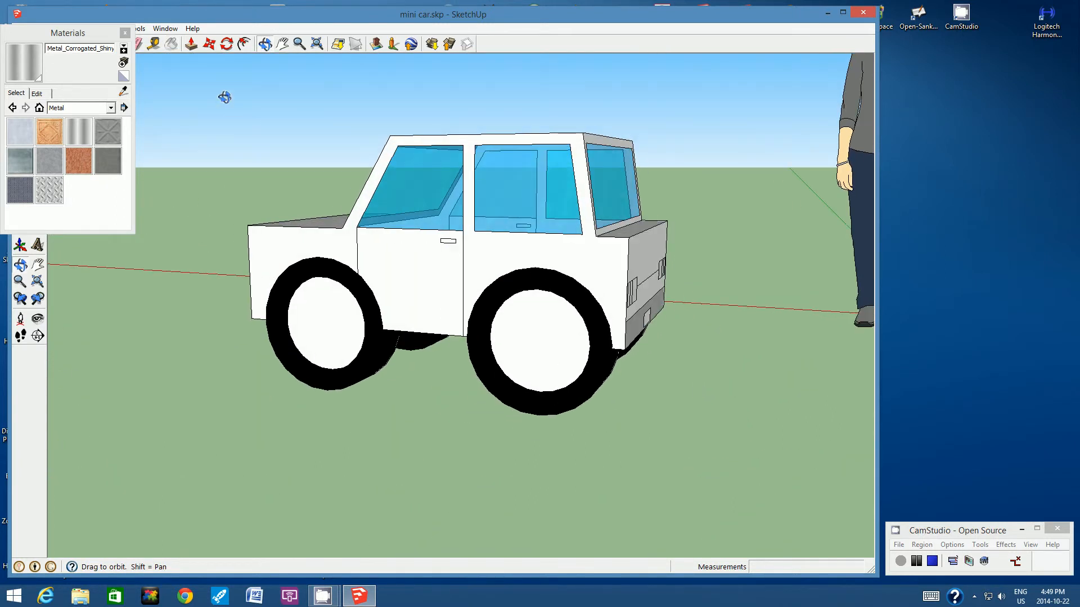
{"action": "left_click", "coordinate": [171, 44]}
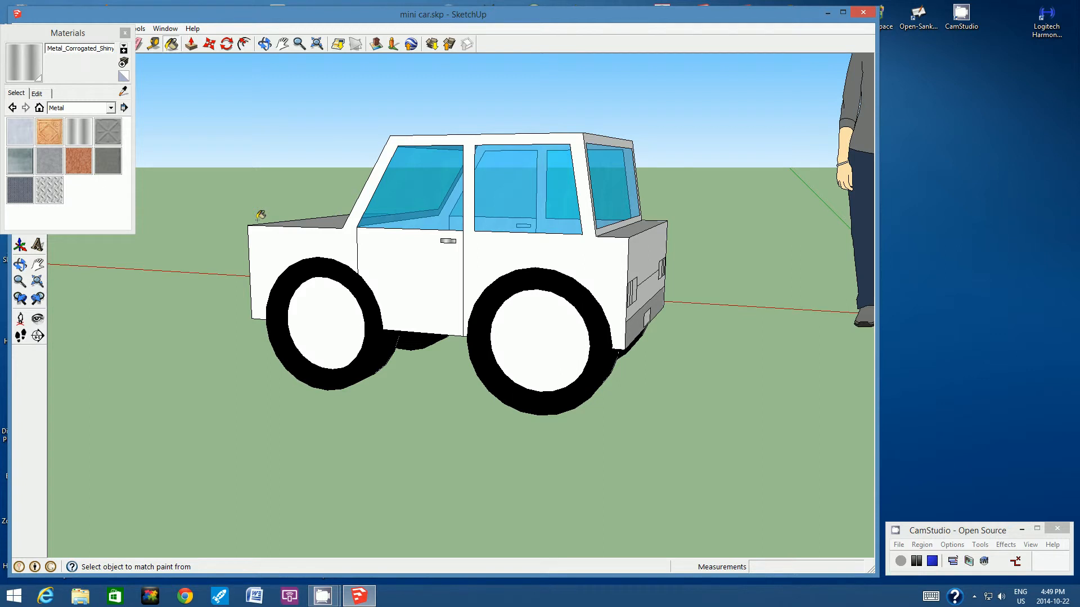
- Try Translucent_Glass_Gold from the Translucent collection on the outer section of the left taillight
{"action": "left_click", "coordinate": [265, 45]}
{"action": "left_click_drag", "start_coordinate": [725, 246], "coordinate": [438, 235]}
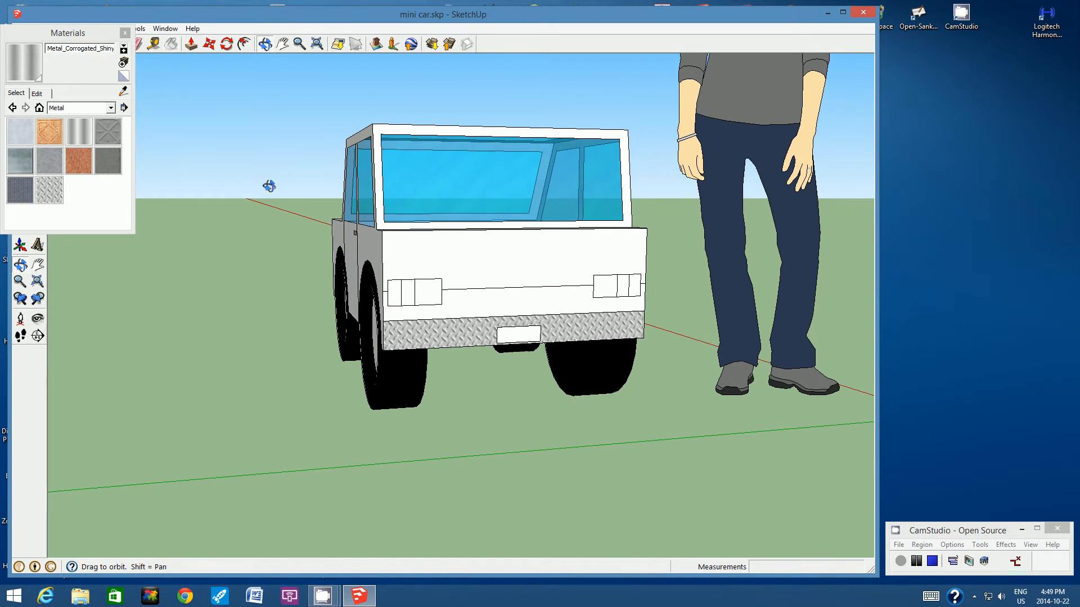
{"action": "left_click", "coordinate": [111, 108]}
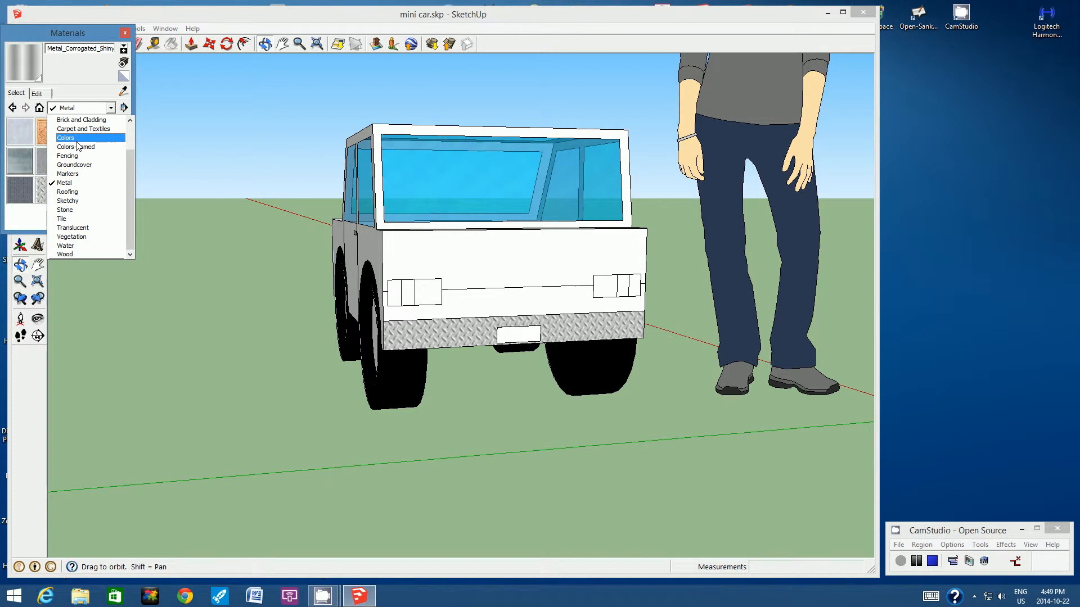
{"action": "left_click", "coordinate": [76, 228]}
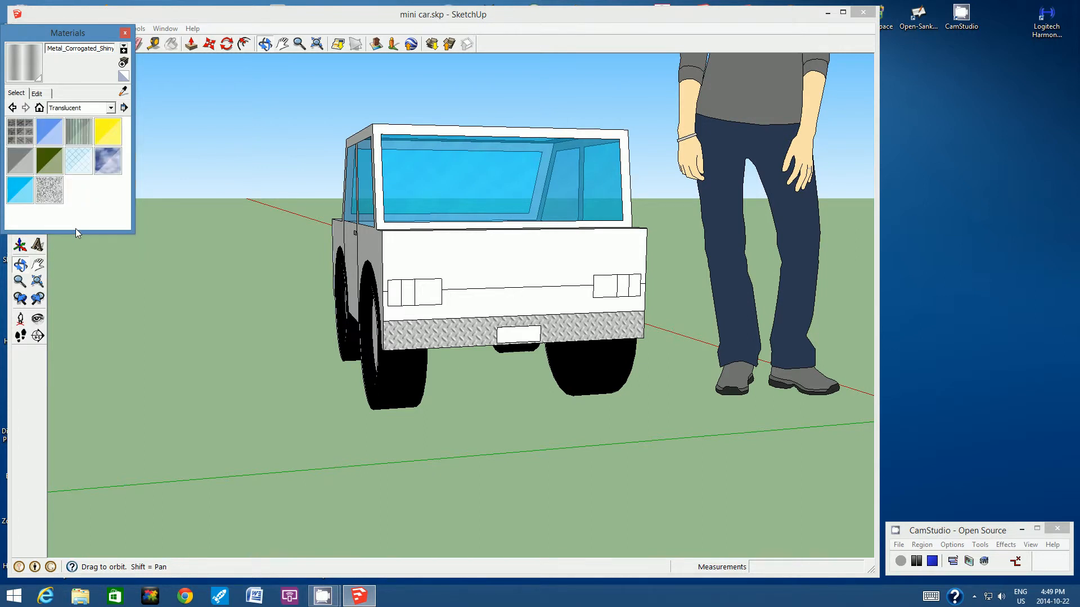
{"action": "left_click", "coordinate": [111, 129]}
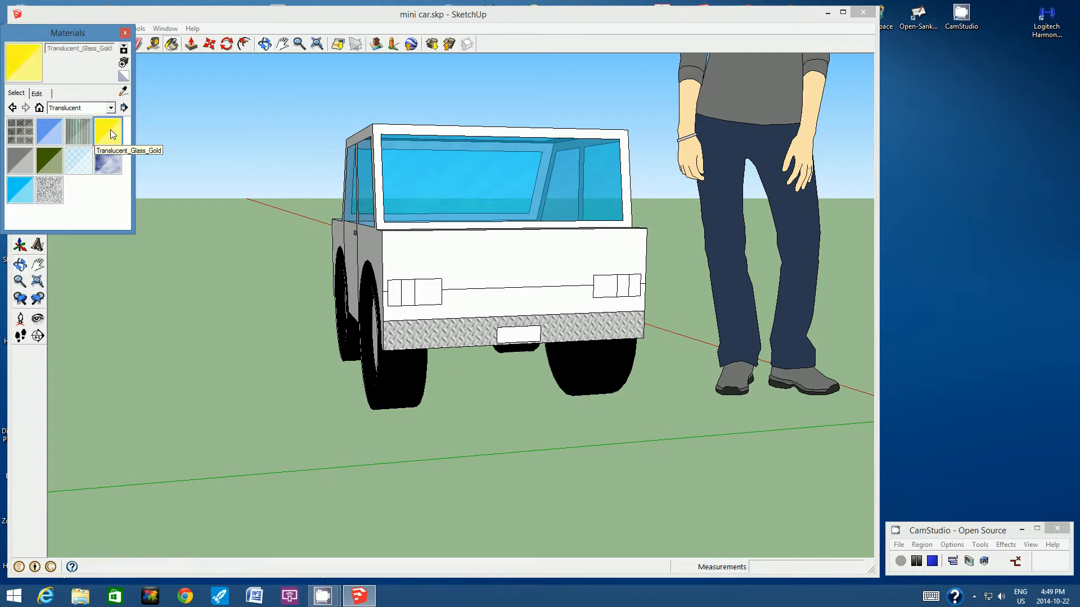
{"action": "left_click", "coordinate": [395, 288]}
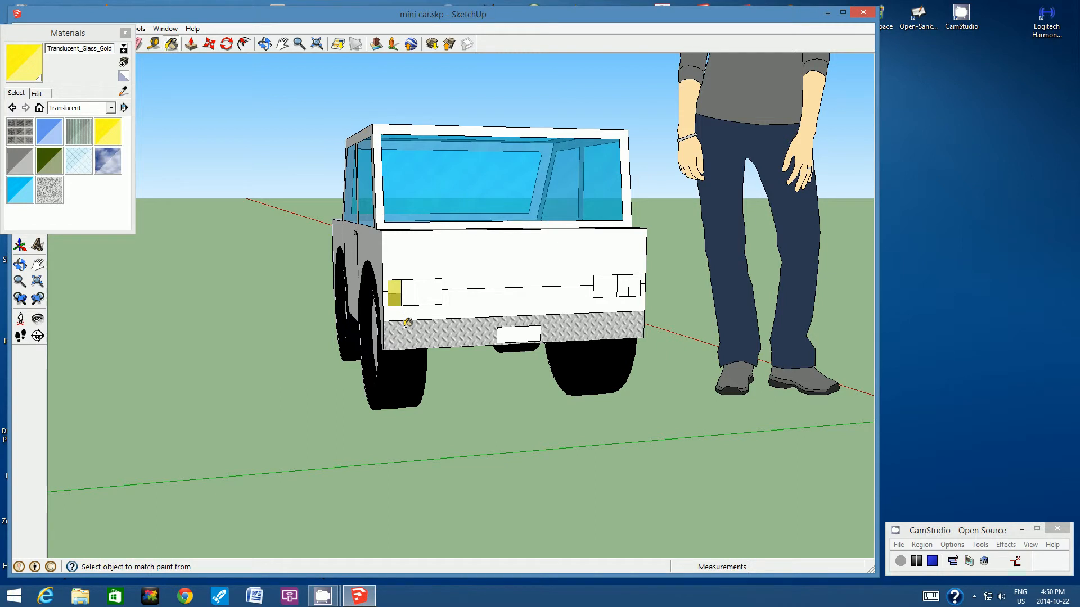
- Paint the outer sections of both taillights with yellow Color_E02 from the Colors collection
{"action": "left_click", "coordinate": [110, 108]}
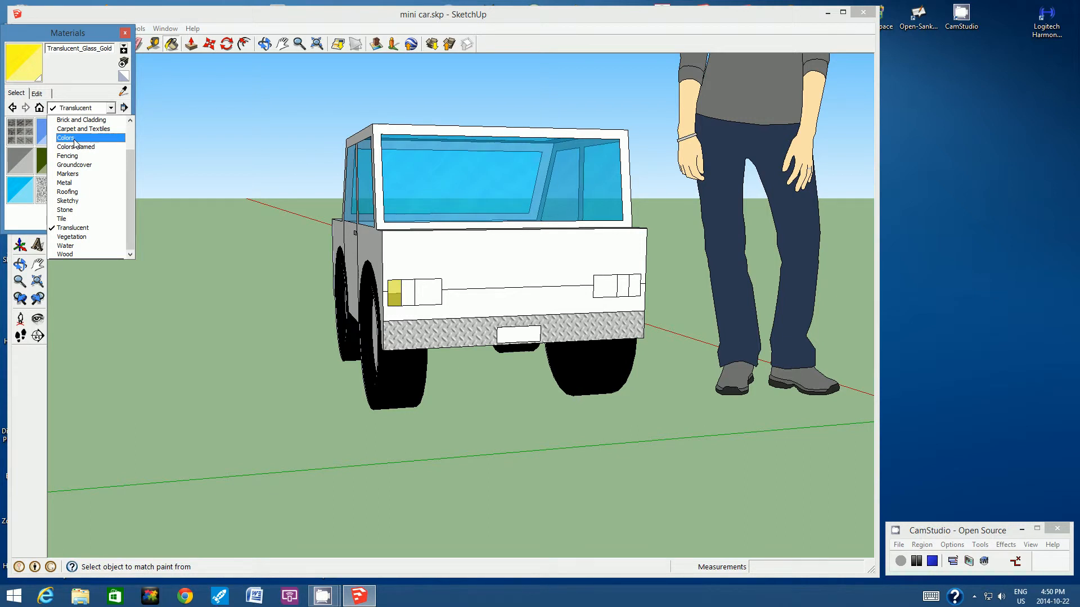
{"action": "left_click", "coordinate": [75, 139]}
{"action": "left_click_drag", "start_coordinate": [128, 130], "coordinate": [126, 159]}
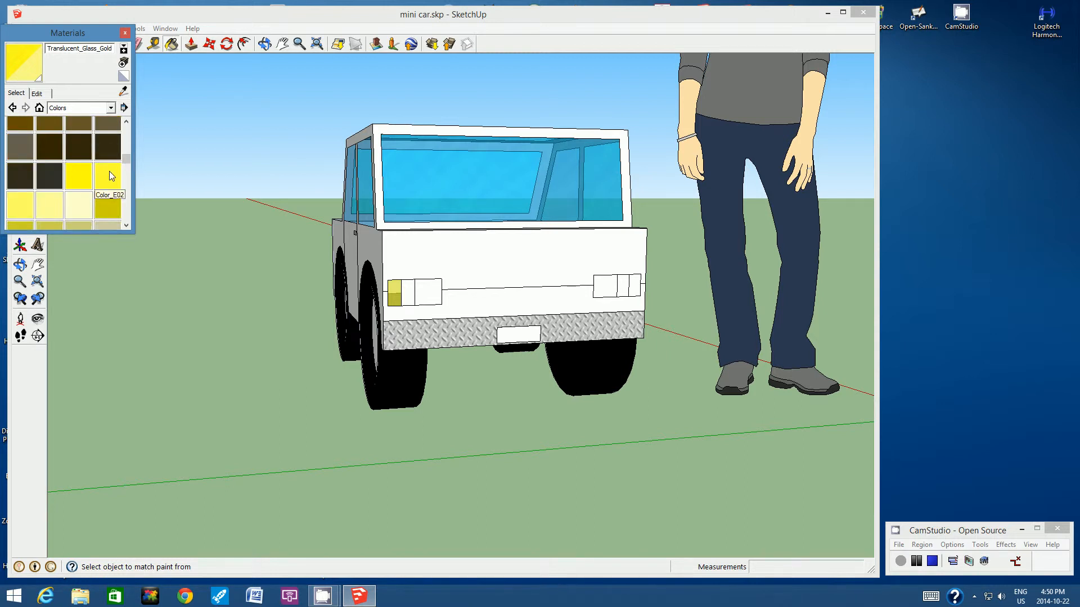
{"action": "left_click", "coordinate": [109, 171]}
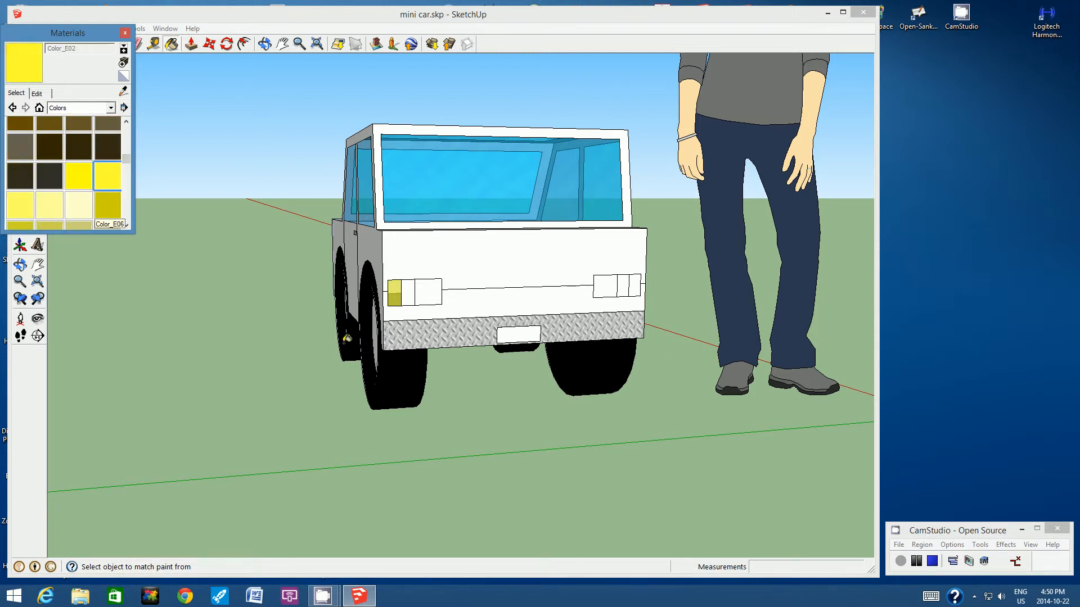
{"action": "left_click", "coordinate": [394, 288]}
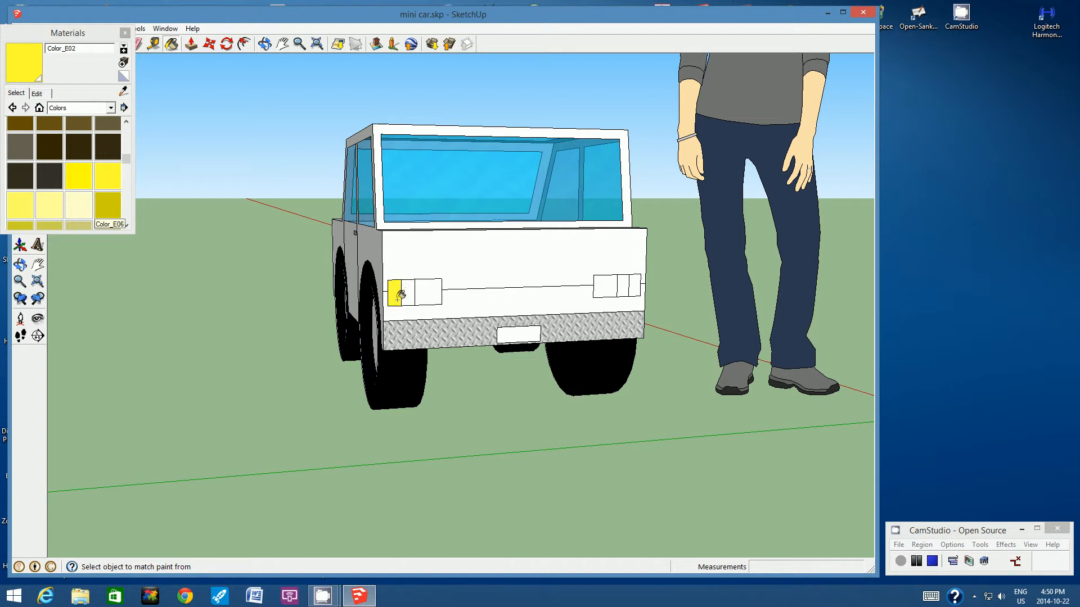
{"action": "left_click", "coordinate": [635, 286]}
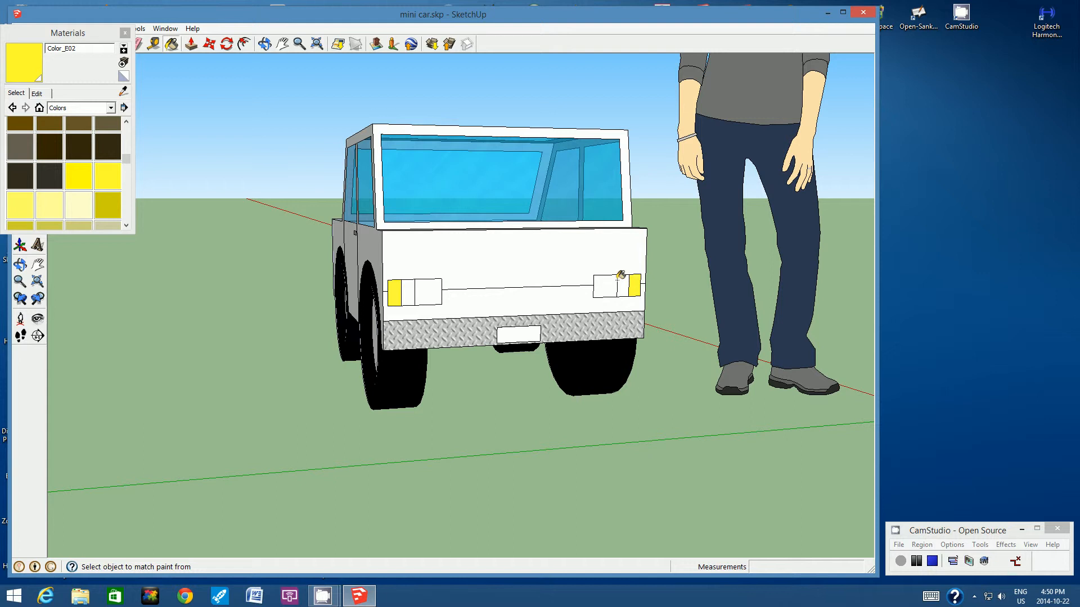
- Paint the wide inner sections of both taillights with red Color_A01
{"action": "left_click_drag", "start_coordinate": [126, 160], "coordinate": [130, 132]}
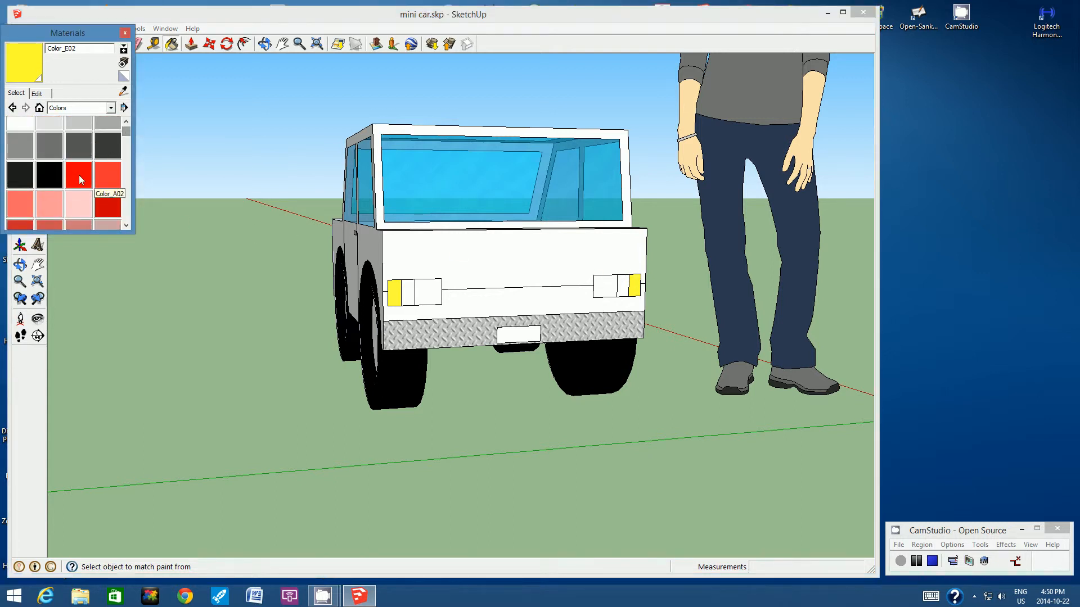
{"action": "left_click", "coordinate": [81, 180]}
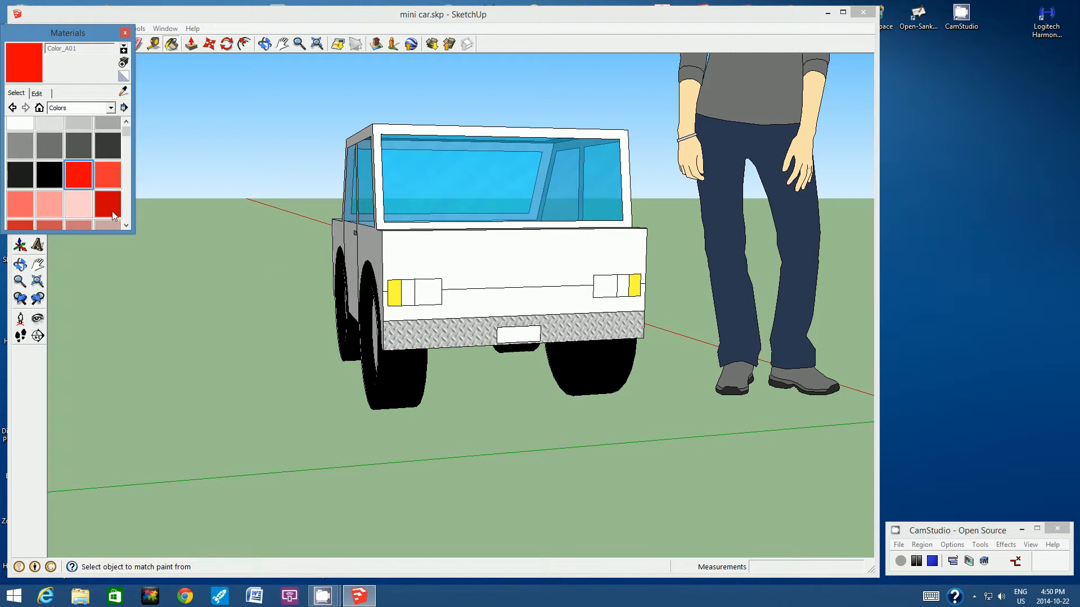
{"action": "left_click", "coordinate": [427, 290]}
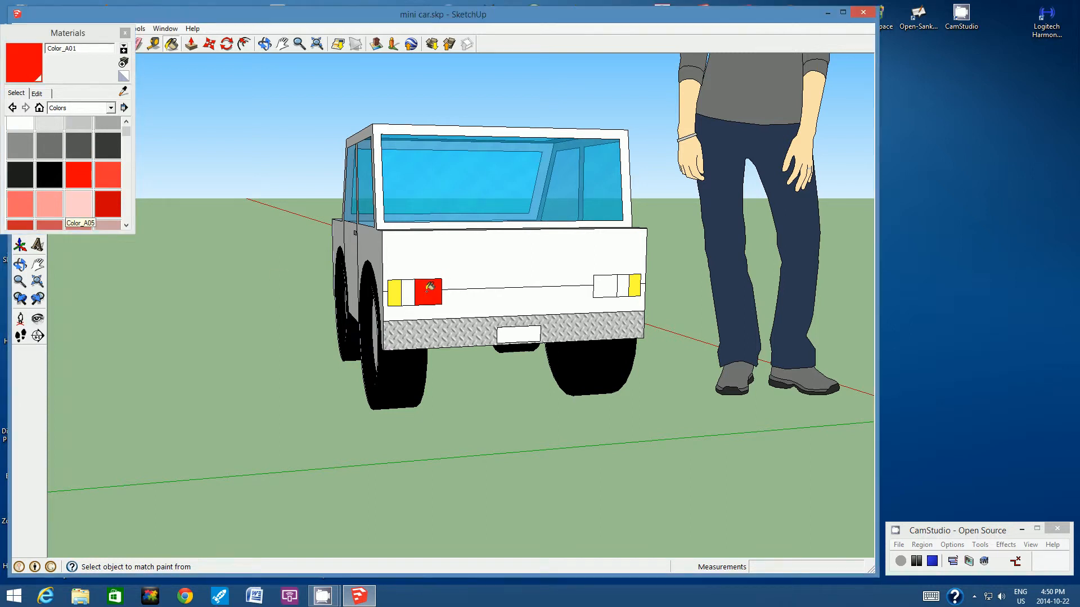
{"action": "left_click", "coordinate": [604, 282]}
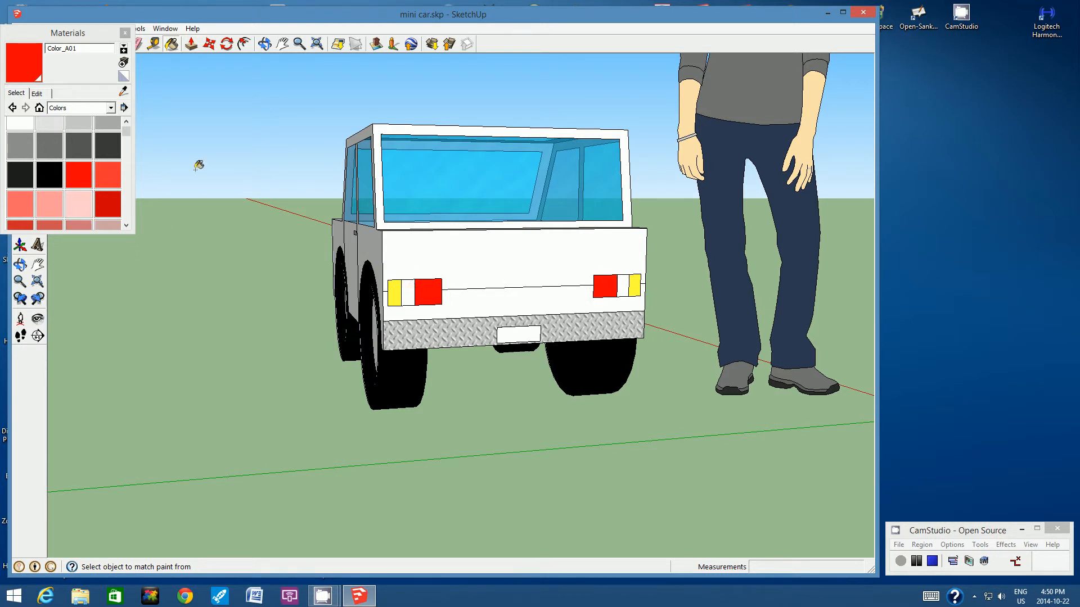
- Paint the narrow middle sections of both taillights with orange Color_B01
{"action": "left_click", "coordinate": [126, 140]}
{"action": "left_click_drag", "start_coordinate": [126, 140], "coordinate": [126, 141]}
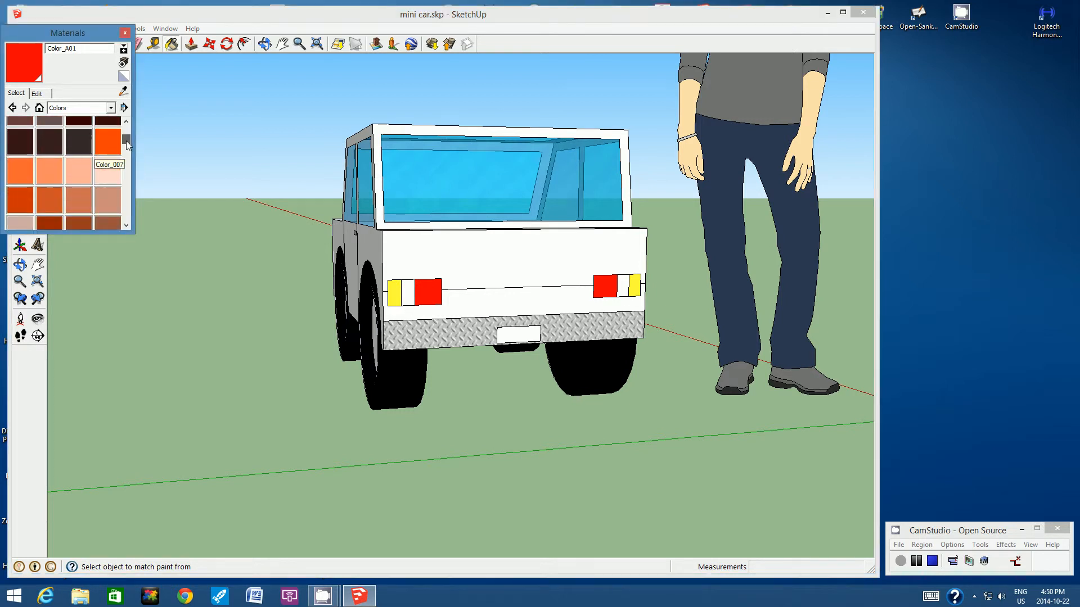
{"action": "left_click", "coordinate": [105, 138]}
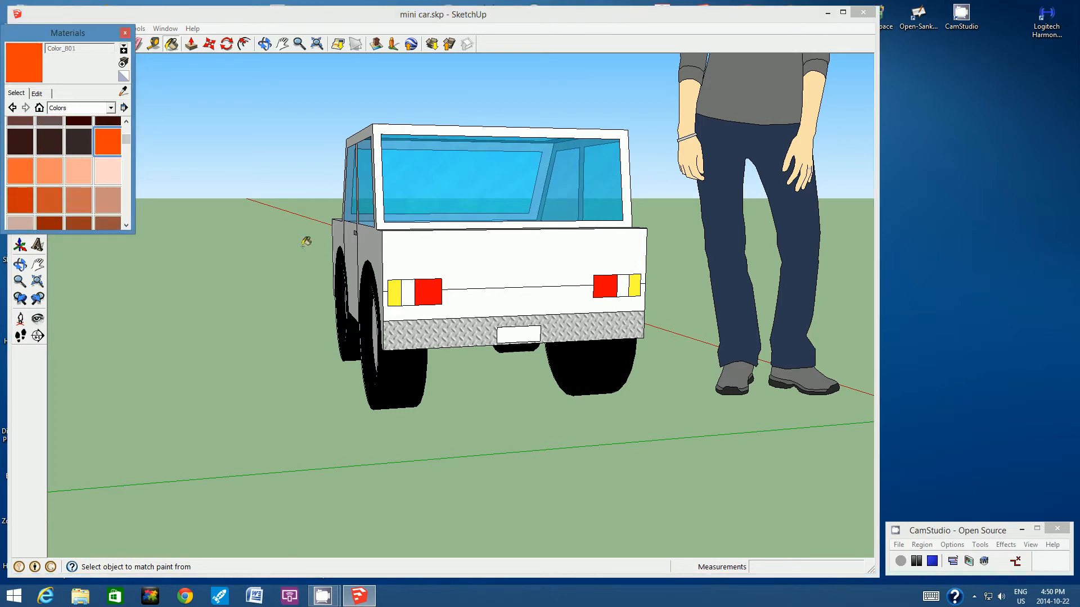
{"action": "left_click", "coordinate": [408, 291]}
{"action": "left_click", "coordinate": [622, 283]}
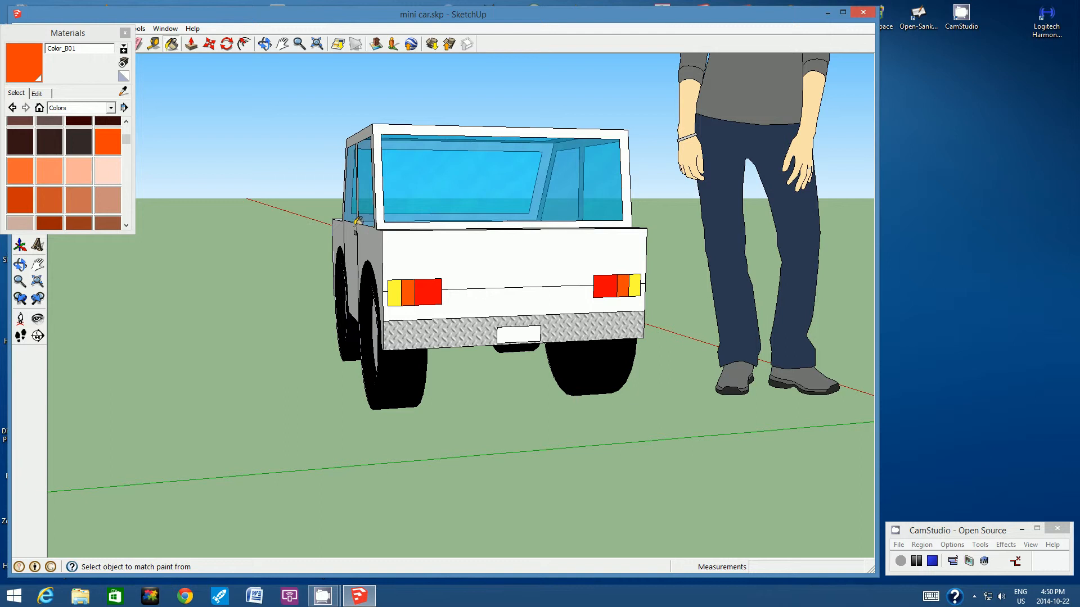
- Paint the front grille's horizontal slats and the arched section above them with grey Color_003 from the Colors collection
{"action": "left_click", "coordinate": [265, 44]}
{"action": "left_click_drag", "start_coordinate": [239, 173], "coordinate": [396, 247]}
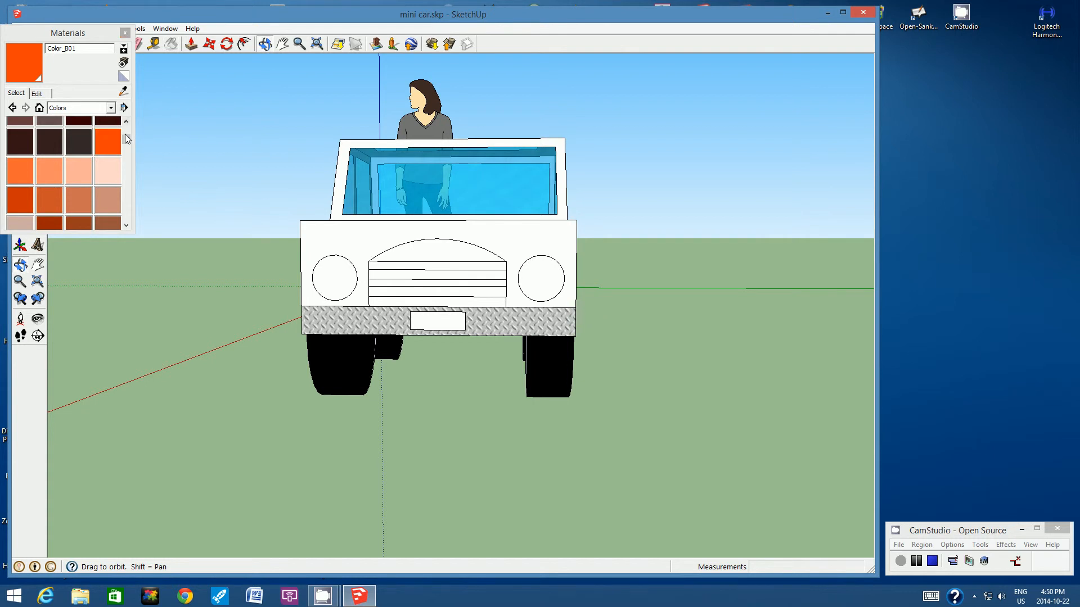
{"action": "mouse_move", "coordinate": [126, 141]}
{"action": "left_mouse_down"}
{"action": "mouse_move", "coordinate": [127, 215]}
{"action": "mouse_move", "coordinate": [134, 130]}
{"action": "left_mouse_up"}
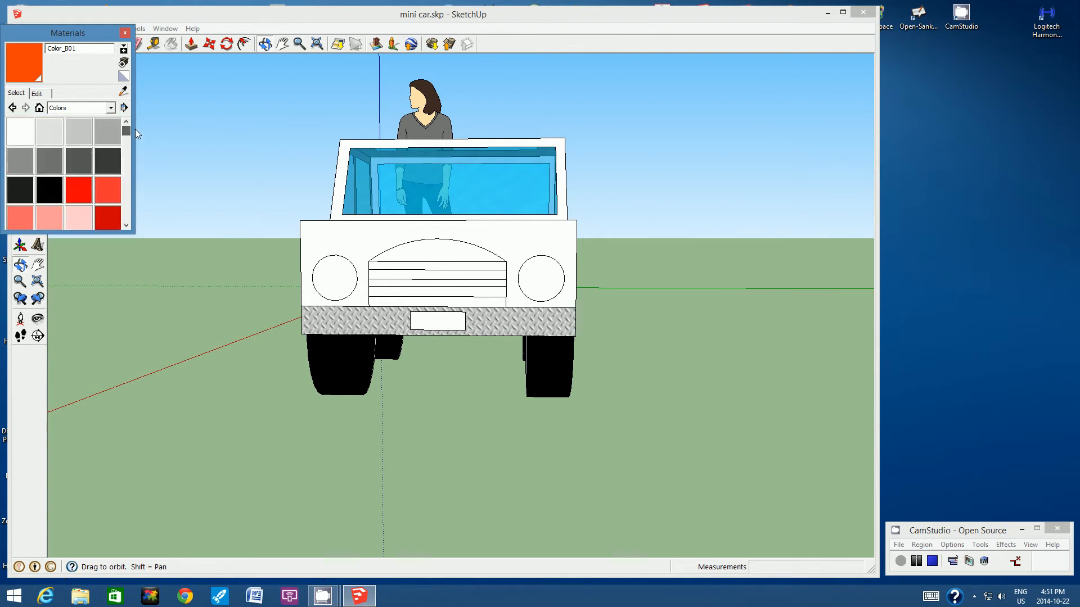
{"action": "left_click", "coordinate": [112, 127]}
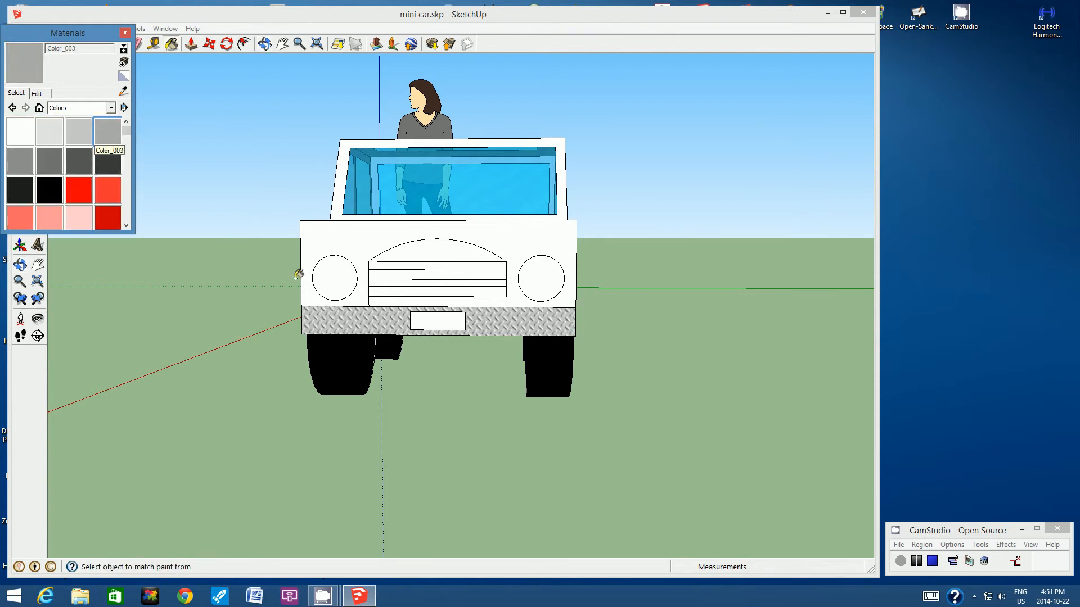
{"action": "left_click", "coordinate": [384, 301]}
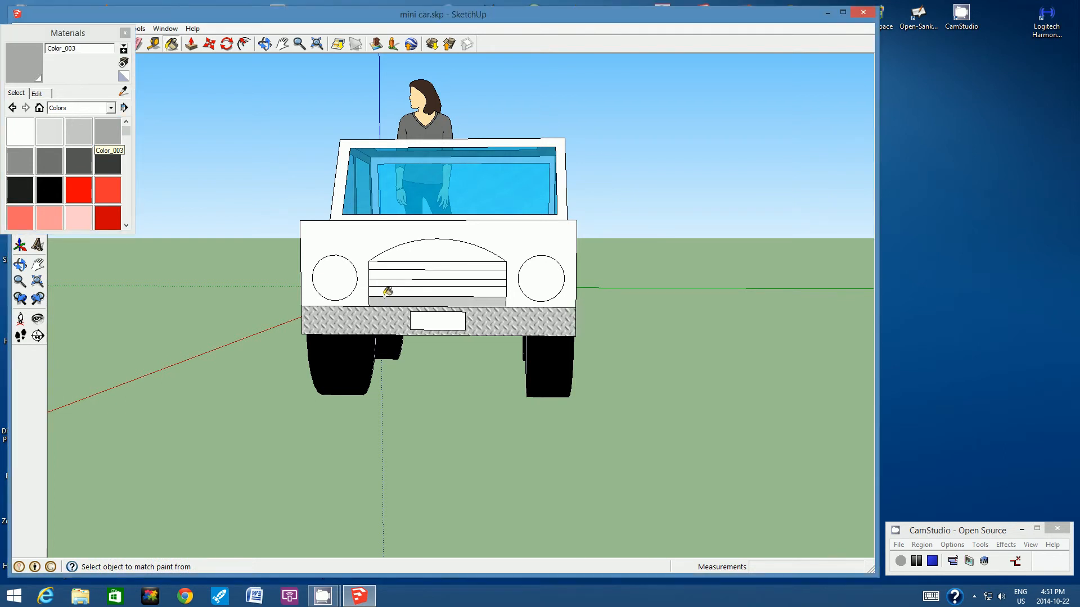
{"action": "left_click", "coordinate": [385, 290]}
{"action": "left_click", "coordinate": [386, 282]}
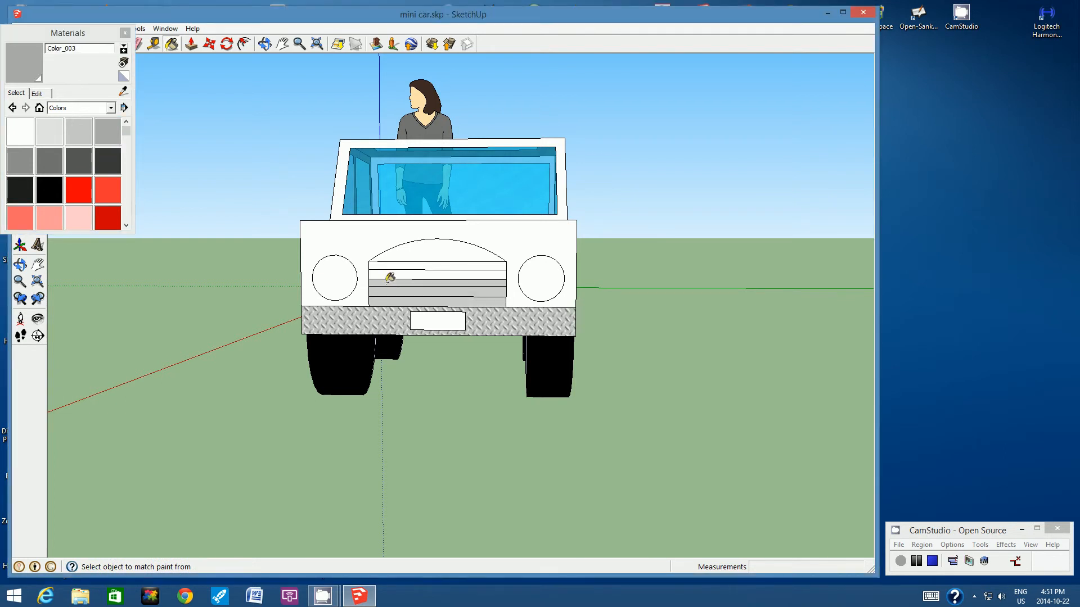
{"action": "left_click", "coordinate": [391, 274]}
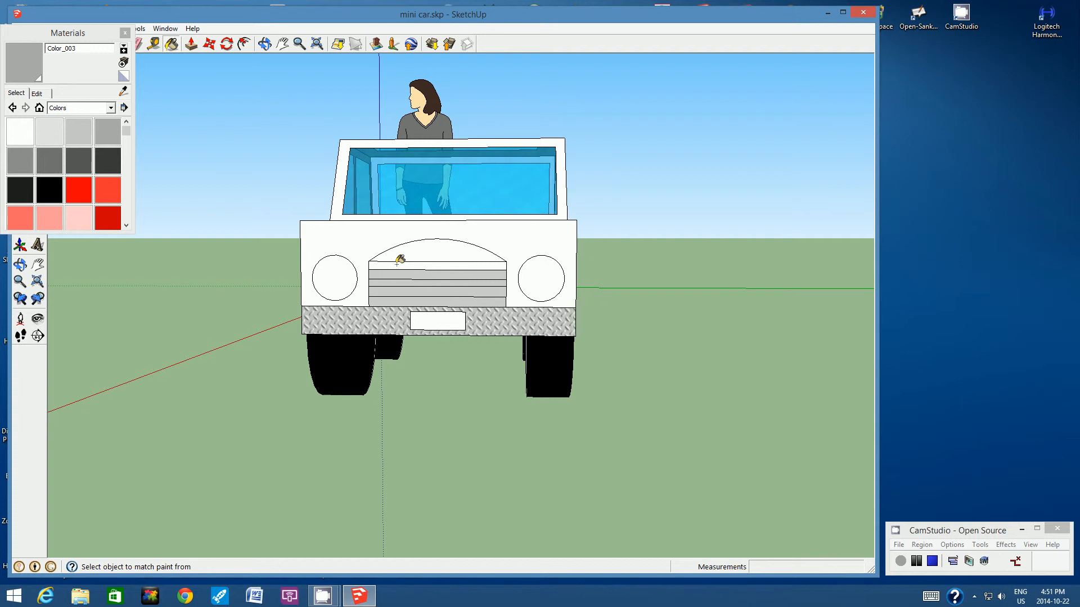
{"action": "left_click", "coordinate": [397, 265]}
{"action": "left_click", "coordinate": [447, 246]}
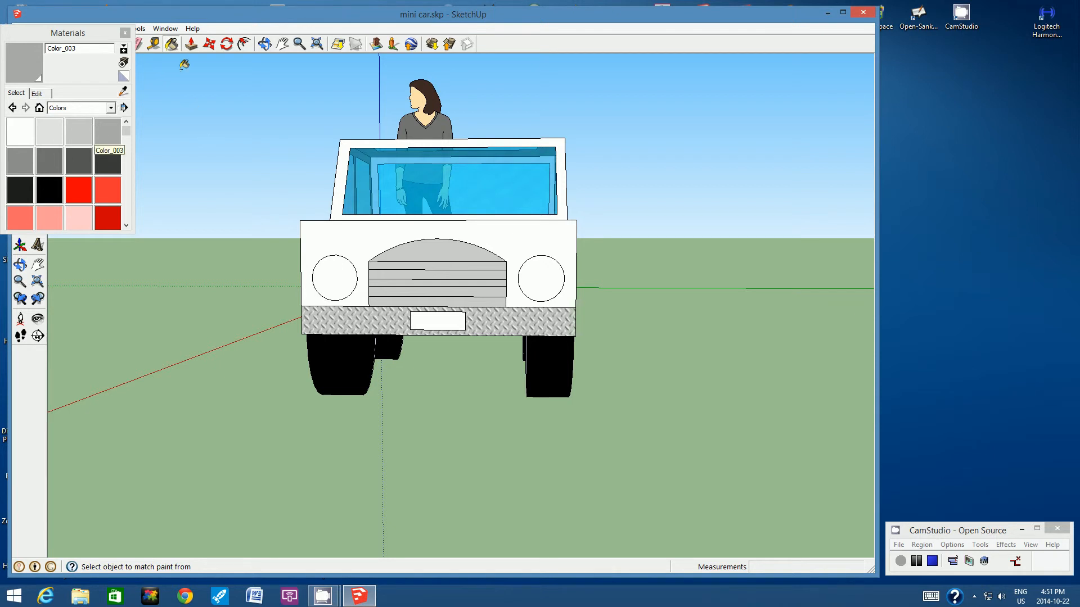
- Paint the car's right side body panel and its door with blue Color_I06 from the Colors collection
{"action": "left_click", "coordinate": [265, 44]}
{"action": "mouse_move", "coordinate": [267, 90]}
{"action": "left_mouse_down"}
{"action": "mouse_move", "coordinate": [272, 190]}
{"action": "mouse_move", "coordinate": [356, 221]}
{"action": "mouse_move", "coordinate": [512, 222]}
{"action": "mouse_move", "coordinate": [378, 234]}
{"action": "mouse_move", "coordinate": [410, 266]}
{"action": "mouse_move", "coordinate": [605, 169]}
{"action": "mouse_move", "coordinate": [594, 179]}
{"action": "mouse_move", "coordinate": [343, 152]}
{"action": "mouse_move", "coordinate": [451, 273]}
{"action": "mouse_move", "coordinate": [458, 294]}
{"action": "mouse_move", "coordinate": [448, 301]}
{"action": "left_mouse_up"}
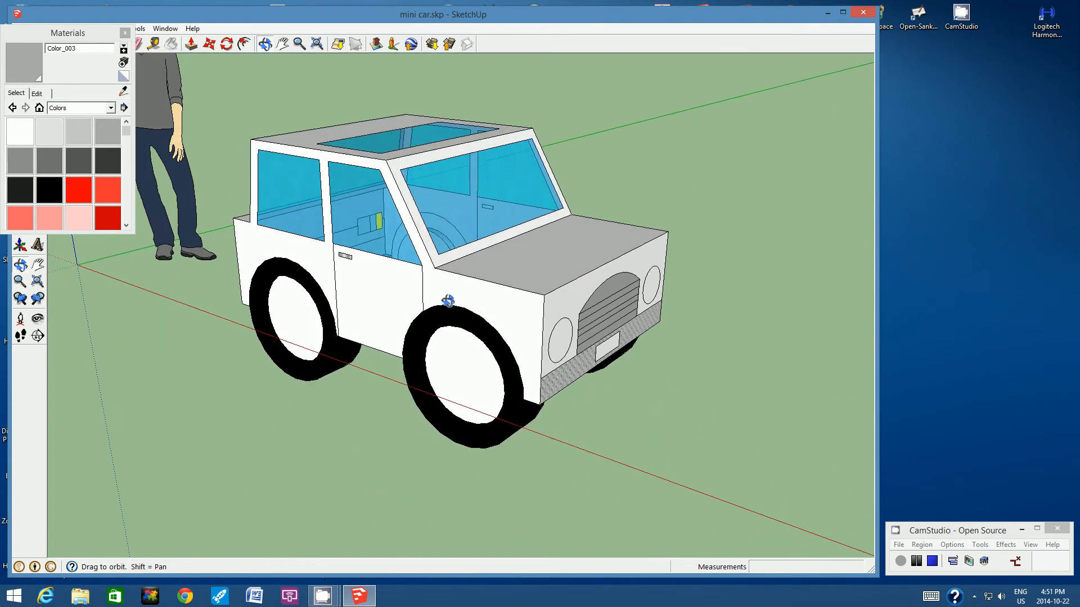
{"action": "left_click_drag", "start_coordinate": [126, 134], "coordinate": [128, 196]}
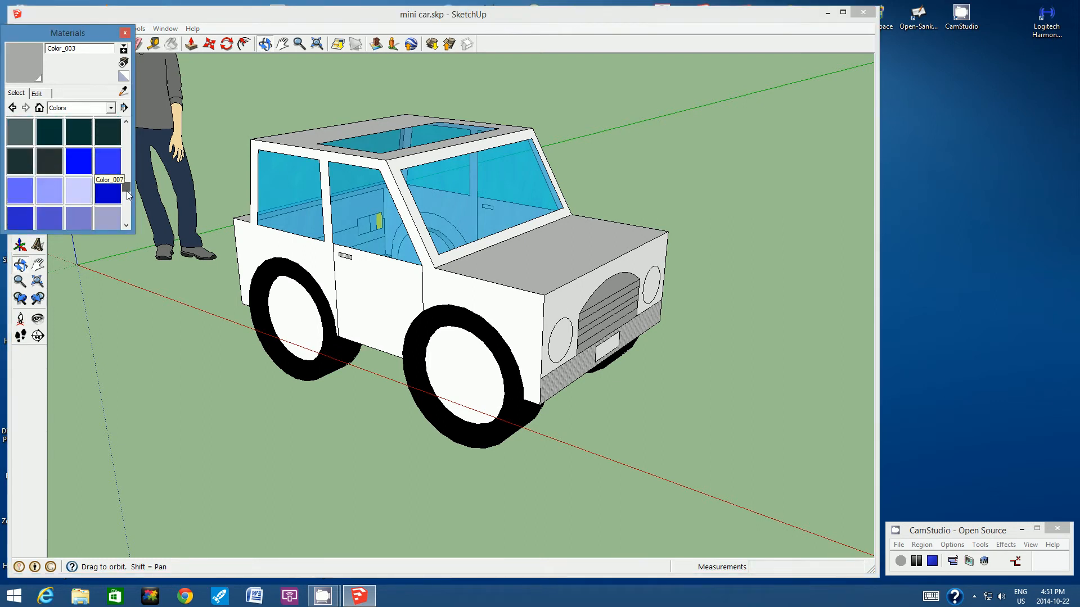
{"action": "left_click", "coordinate": [104, 191]}
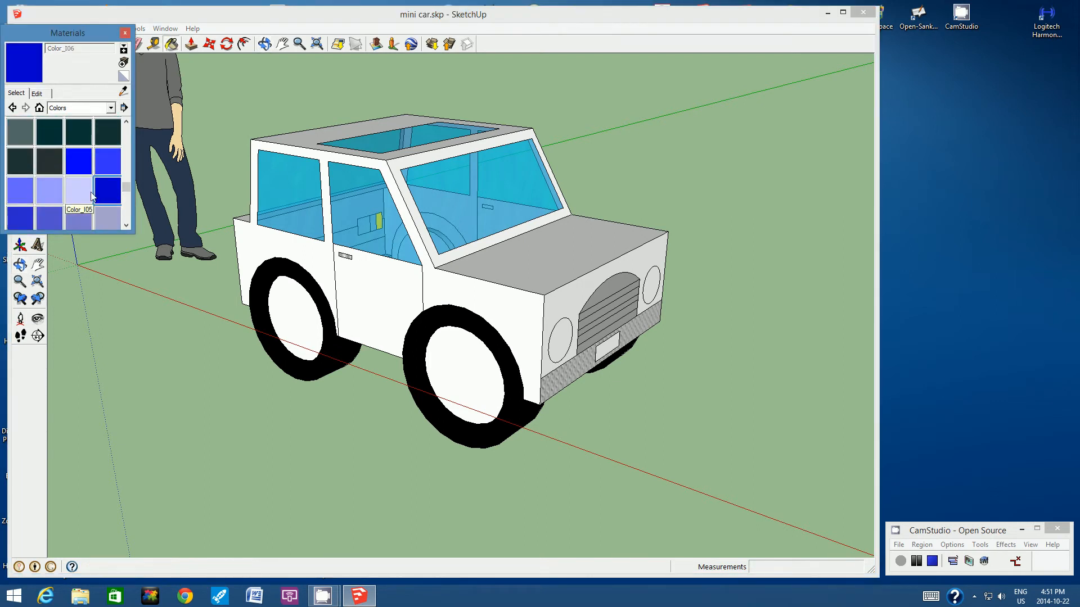
{"action": "left_click", "coordinate": [304, 255]}
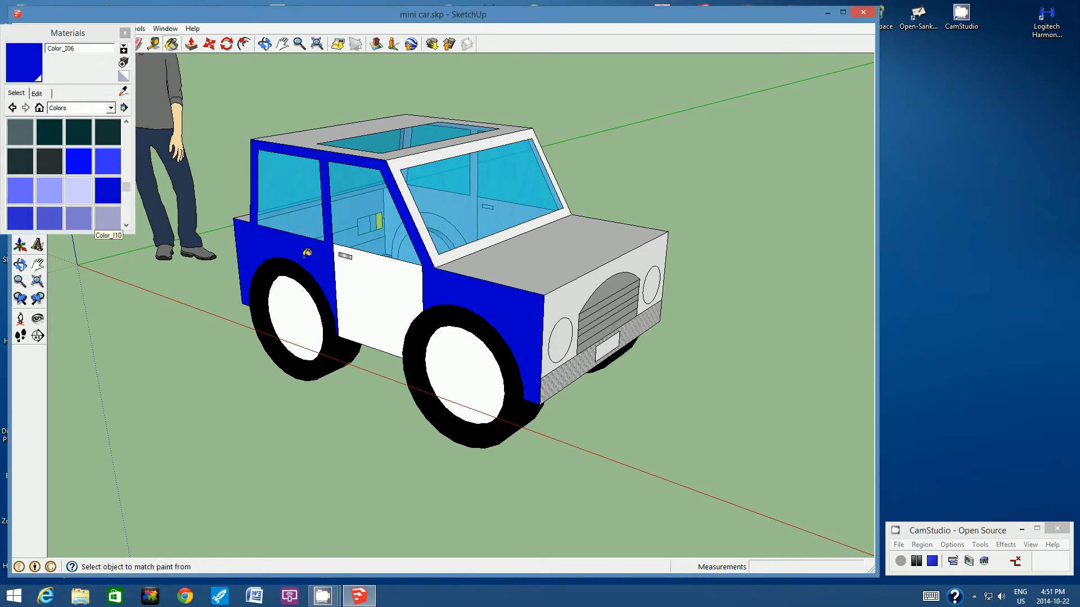
{"action": "left_click", "coordinate": [368, 274]}
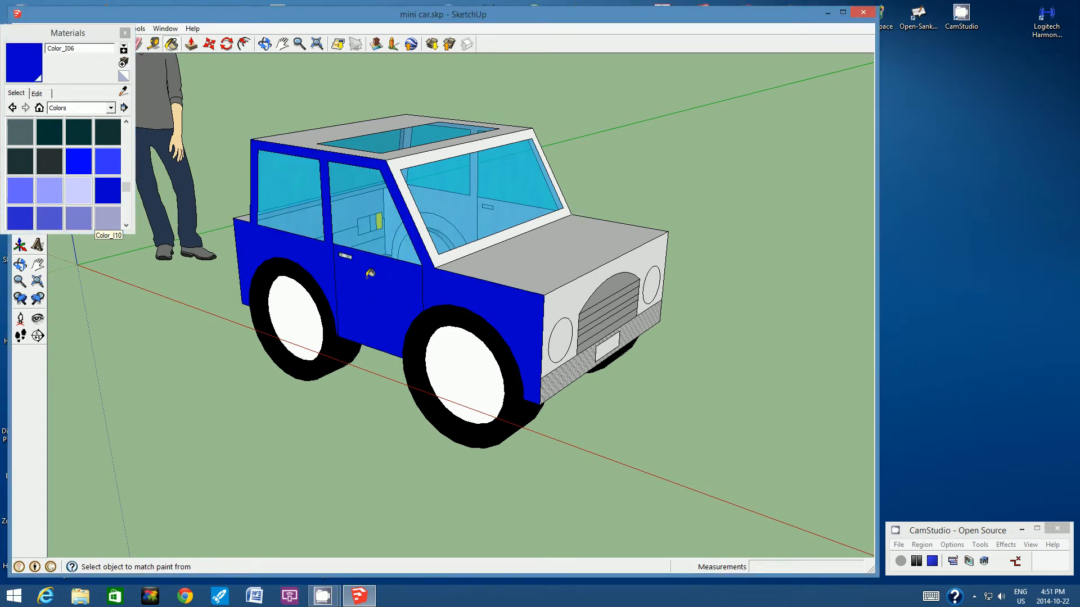
- Paint the hood, windshield frame, front face and roof with the same blue Color_I06
{"action": "left_click", "coordinate": [523, 260]}
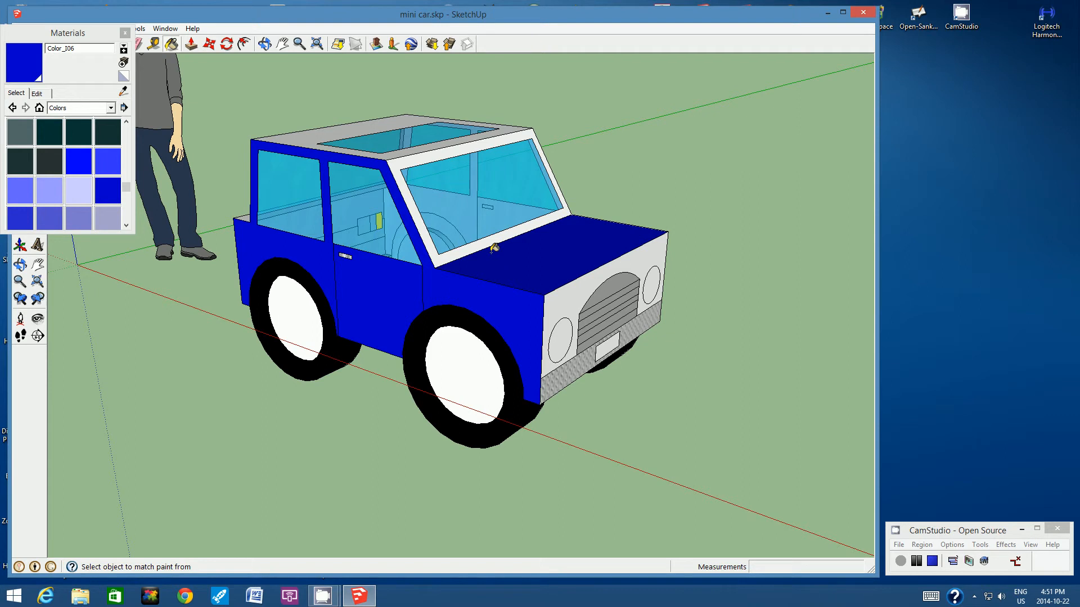
{"action": "left_click", "coordinate": [476, 242]}
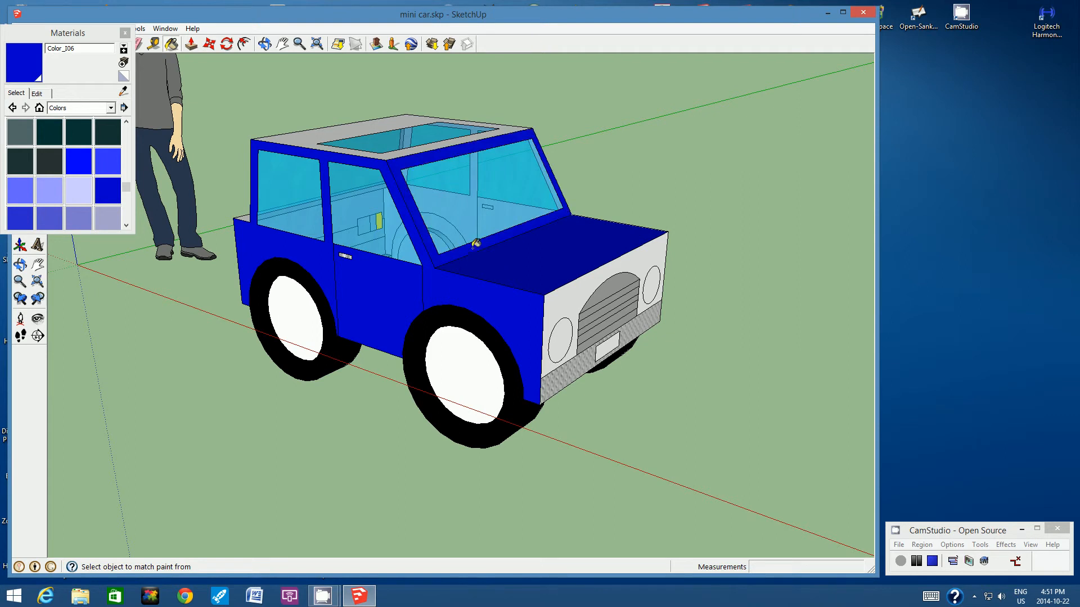
{"action": "left_click", "coordinate": [557, 294]}
{"action": "left_click", "coordinate": [320, 136]}
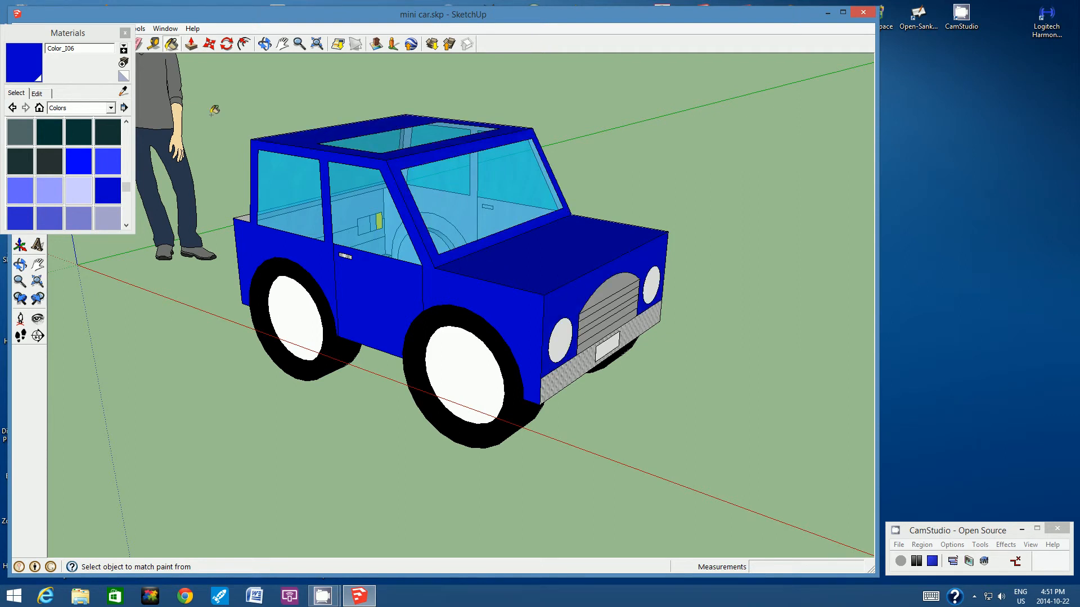
- Paint the car's rear panels, rear window frame and the ledge below it with blue Color_I06
{"action": "left_click", "coordinate": [265, 44]}
{"action": "mouse_move", "coordinate": [354, 222]}
{"action": "left_mouse_down"}
{"action": "mouse_move", "coordinate": [376, 225]}
{"action": "mouse_move", "coordinate": [366, 251]}
{"action": "mouse_move", "coordinate": [349, 253]}
{"action": "mouse_move", "coordinate": [389, 270]}
{"action": "mouse_move", "coordinate": [728, 292]}
{"action": "left_mouse_up"}
{"action": "left_click", "coordinate": [172, 43]}
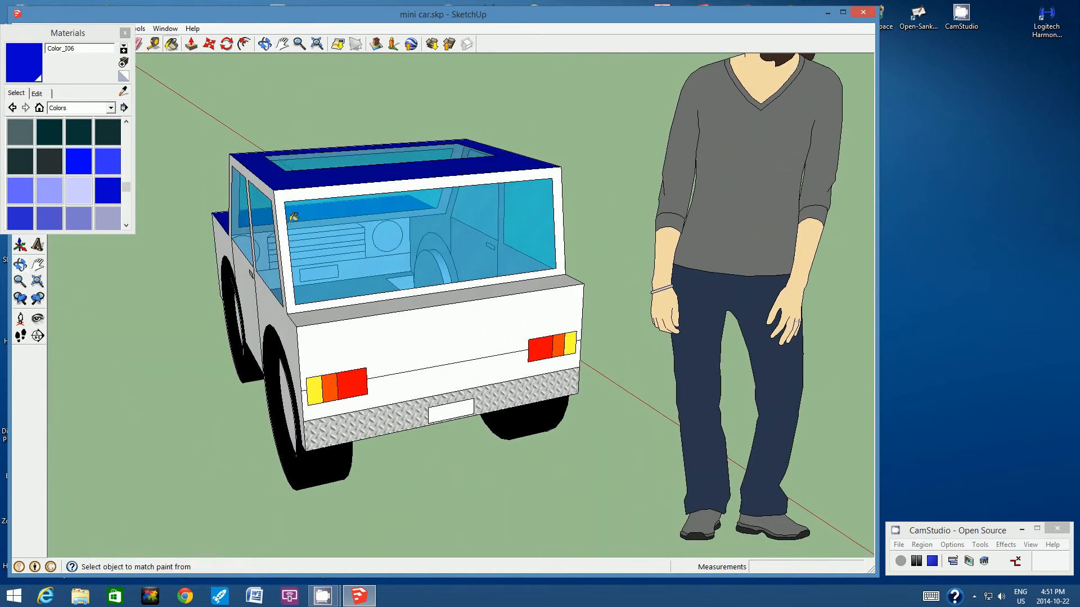
{"action": "left_click", "coordinate": [440, 339]}
{"action": "left_click", "coordinate": [429, 382]}
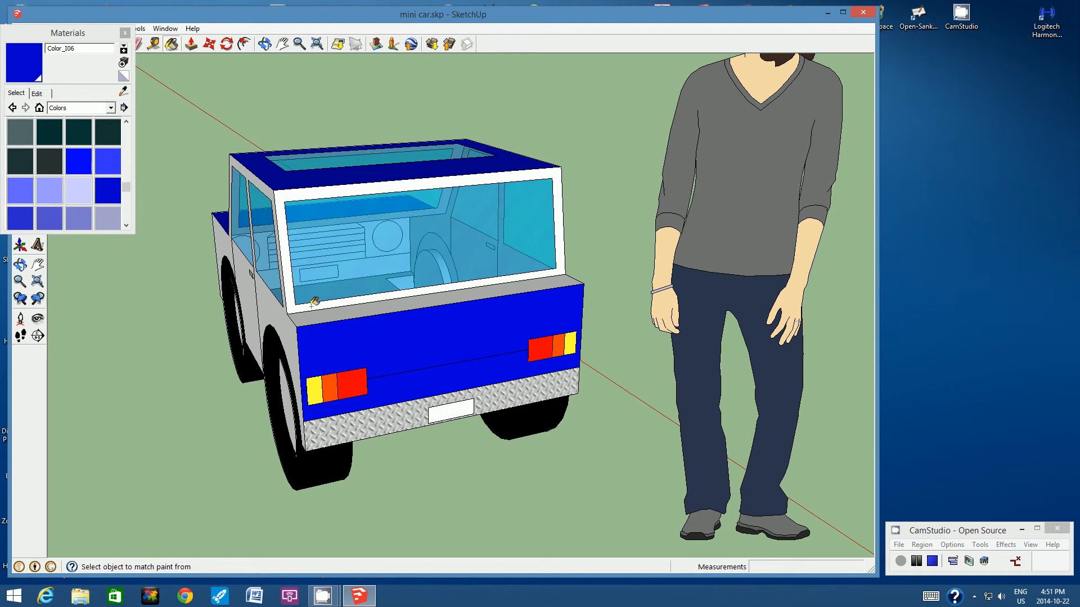
{"action": "left_click", "coordinate": [314, 303]}
{"action": "left_click", "coordinate": [328, 315]}
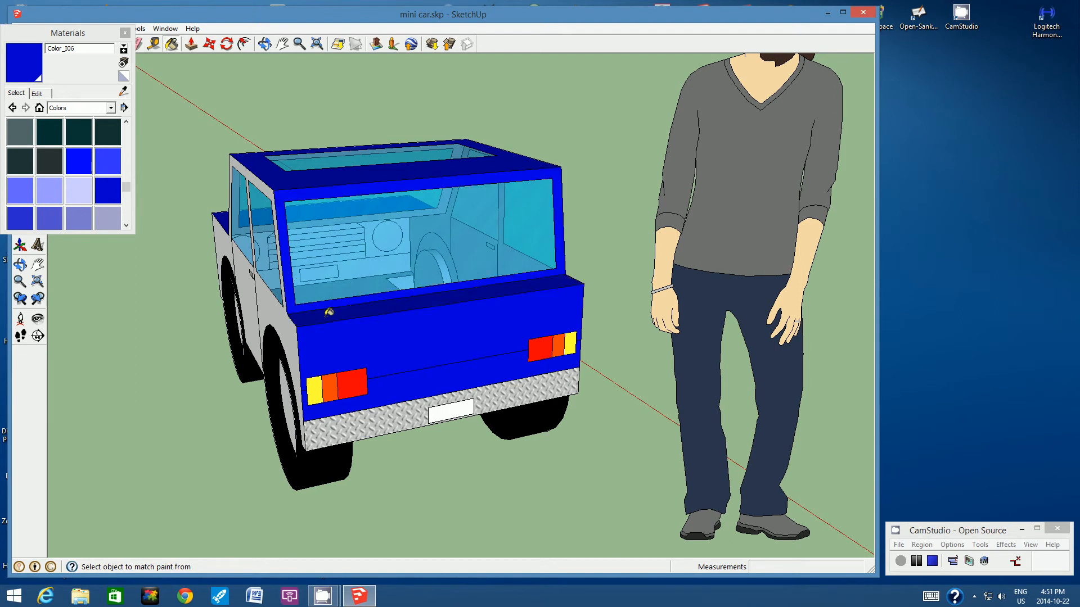
- Paint the car's left side body panel and its door with blue Color_I06
{"action": "left_click", "coordinate": [264, 44]}
{"action": "left_click_drag", "start_coordinate": [393, 236], "coordinate": [537, 263]}
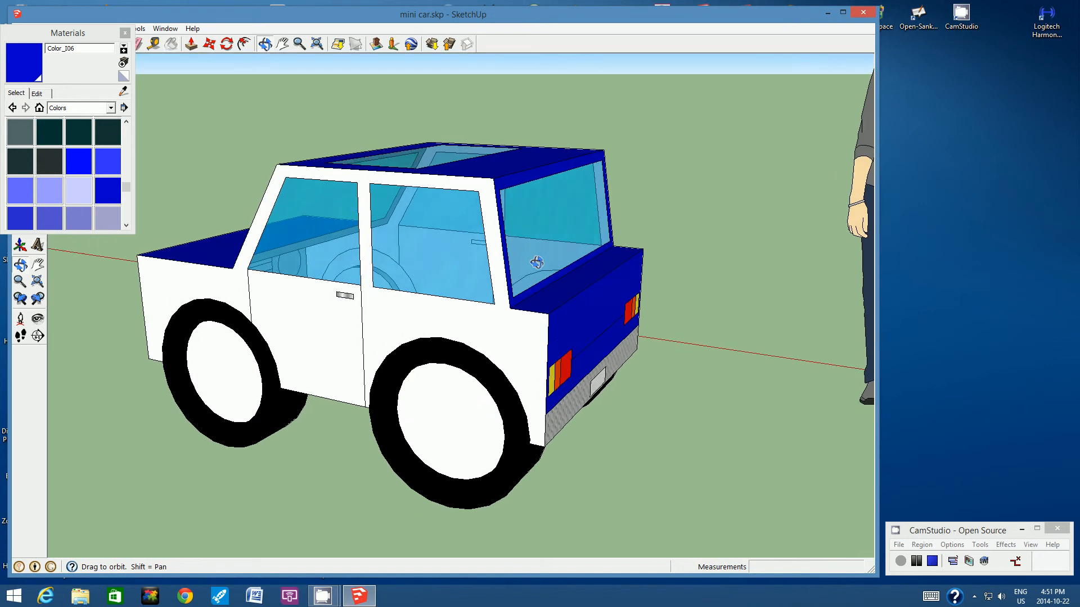
{"action": "left_click", "coordinate": [171, 43]}
{"action": "left_click", "coordinate": [273, 187]}
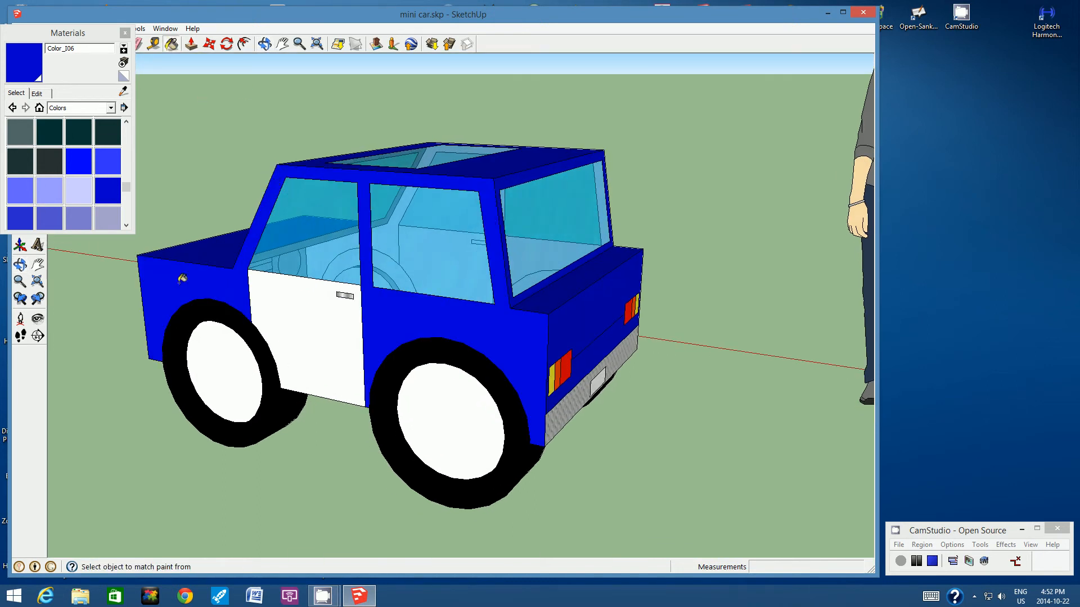
{"action": "left_click", "coordinate": [281, 292]}
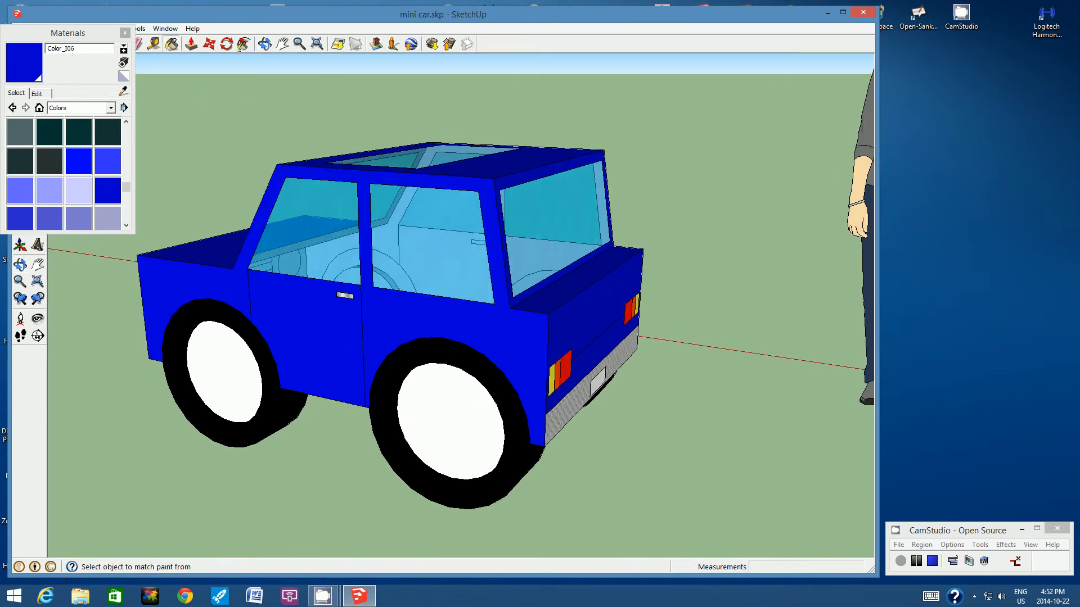
- Paint the front and rear wheel hubs on the car's left side with grey Color_004
{"action": "left_click", "coordinate": [265, 43]}
{"action": "left_click_drag", "start_coordinate": [278, 184], "coordinate": [565, 336]}
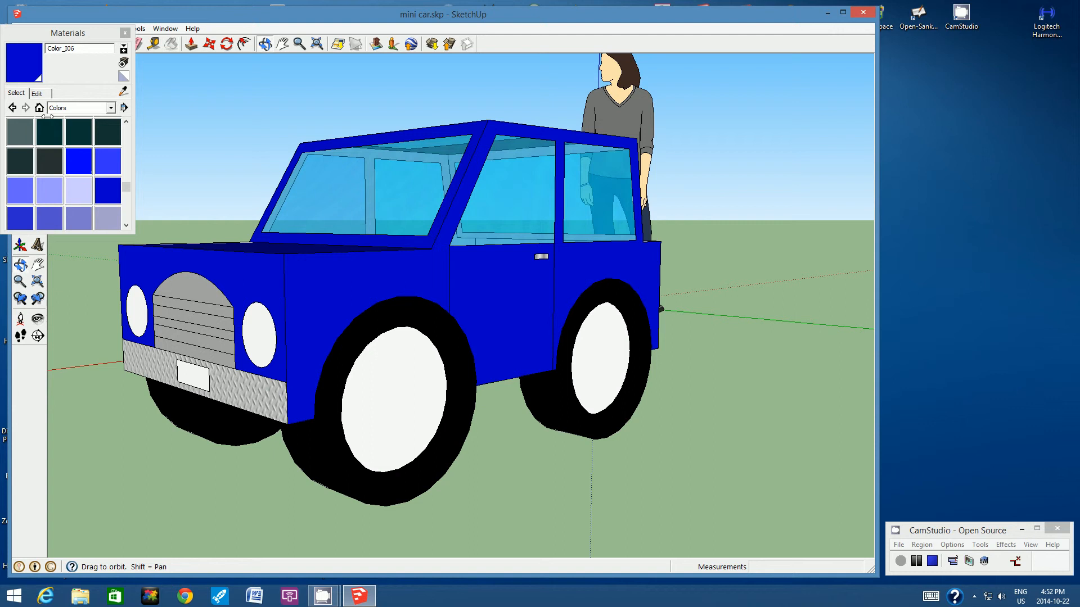
{"action": "left_click_drag", "start_coordinate": [126, 188], "coordinate": [130, 130]}
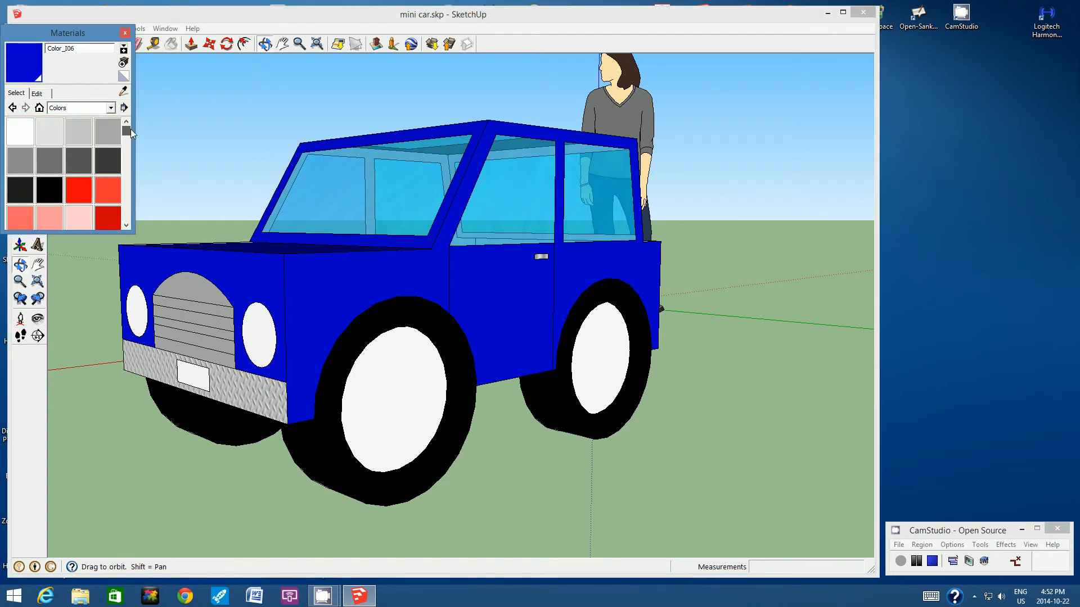
{"action": "left_click", "coordinate": [25, 157]}
{"action": "left_click", "coordinate": [402, 369]}
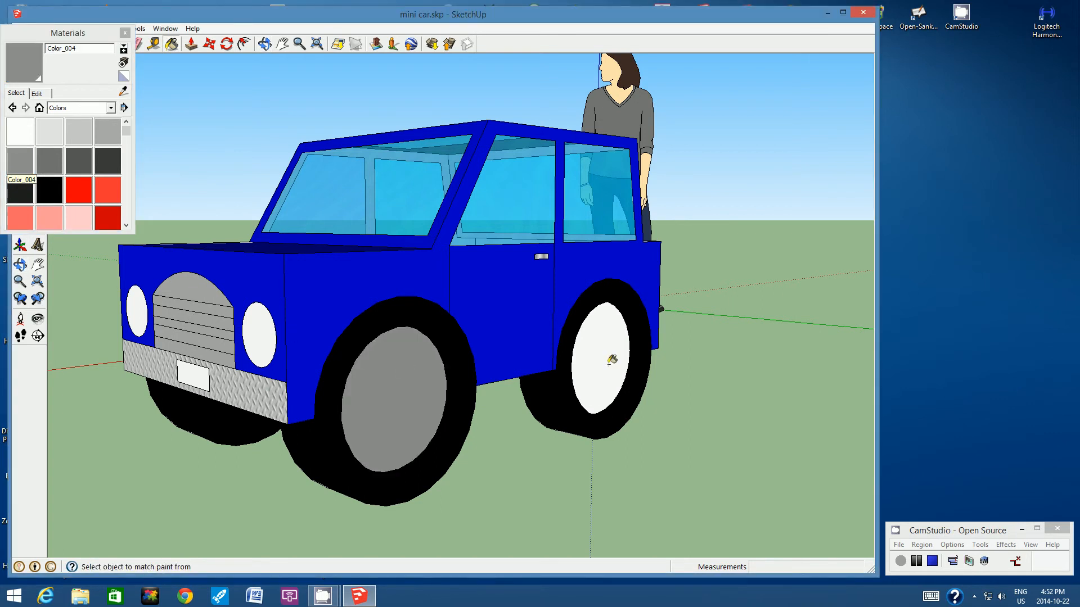
{"action": "left_click", "coordinate": [589, 333]}
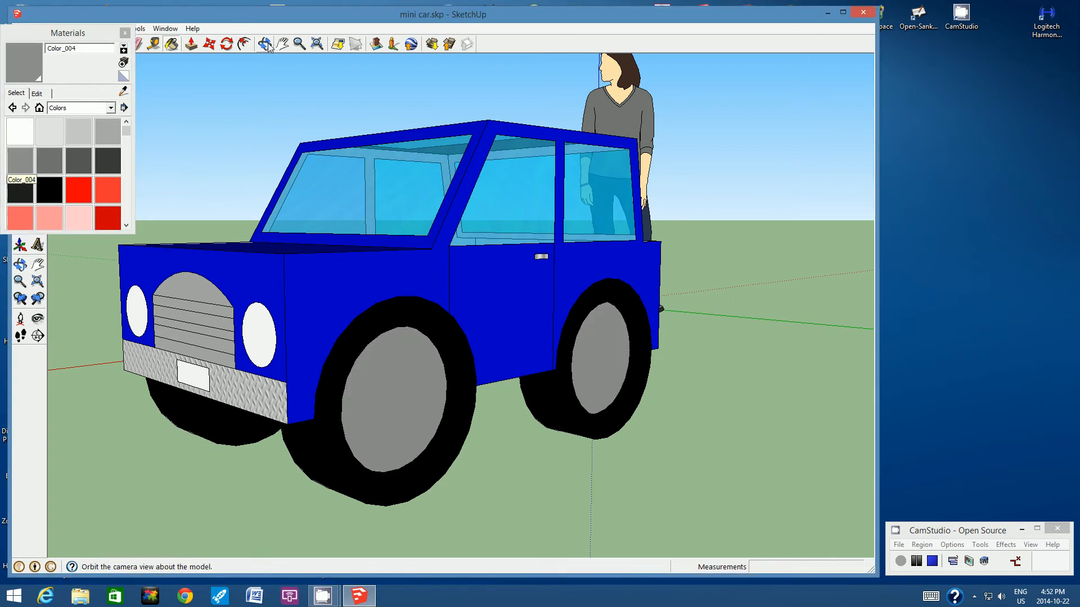
- Paint both wheel hubs on the car's right side with the same grey Color_004
{"action": "left_click", "coordinate": [264, 44]}
{"action": "left_click_drag", "start_coordinate": [219, 292], "coordinate": [469, 290]}
{"action": "left_click", "coordinate": [26, 157]}
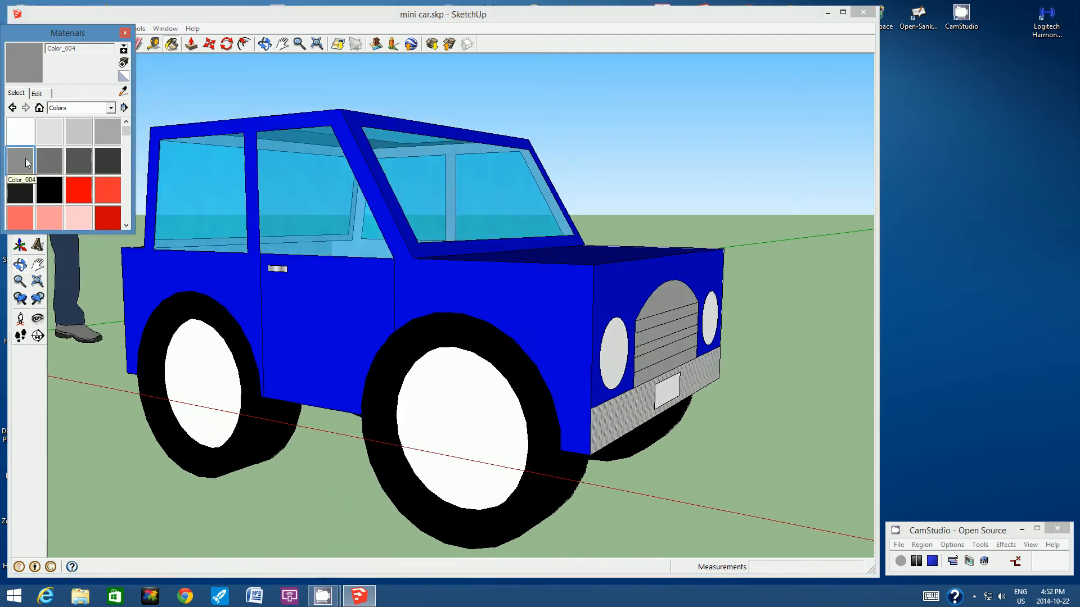
{"action": "left_click", "coordinate": [204, 347]}
{"action": "left_click", "coordinate": [436, 403]}
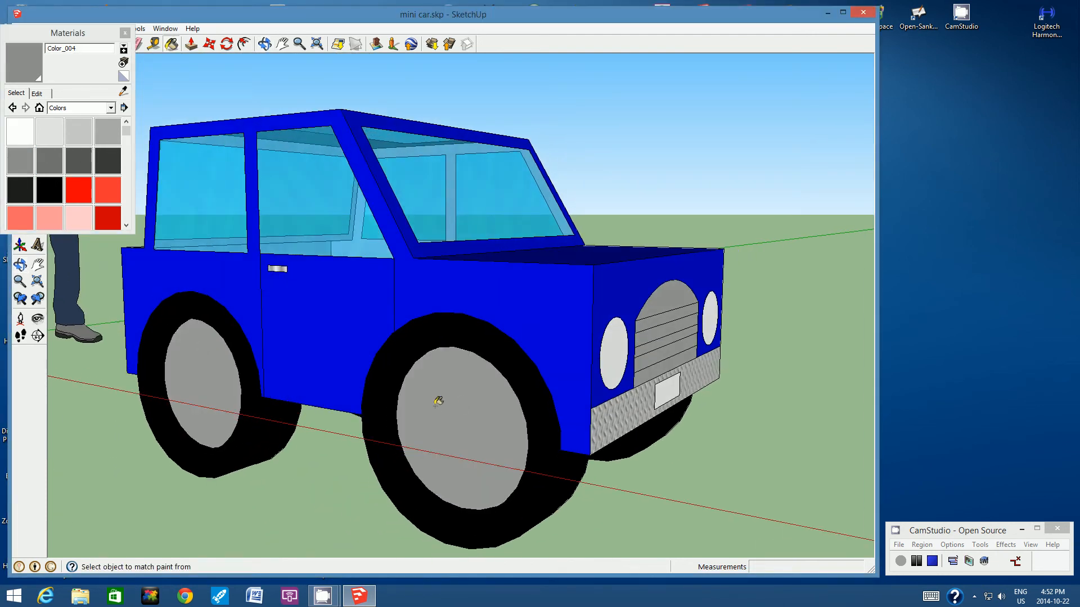
- Paint the headlight on the car's right side with light grey Color_001
{"action": "left_click", "coordinate": [264, 45]}
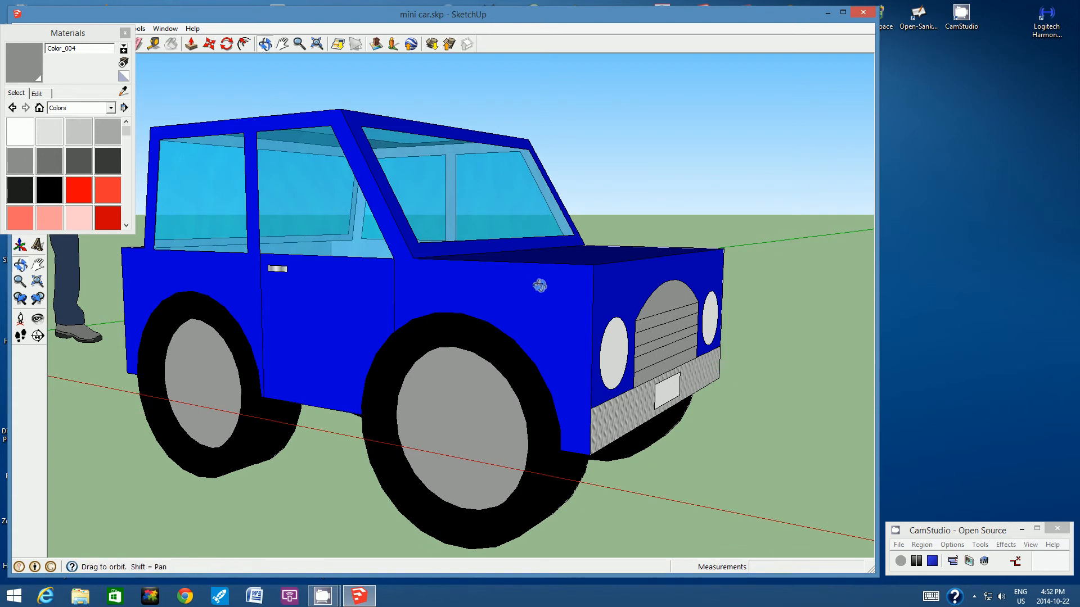
{"action": "left_click_drag", "start_coordinate": [539, 285], "coordinate": [452, 372]}
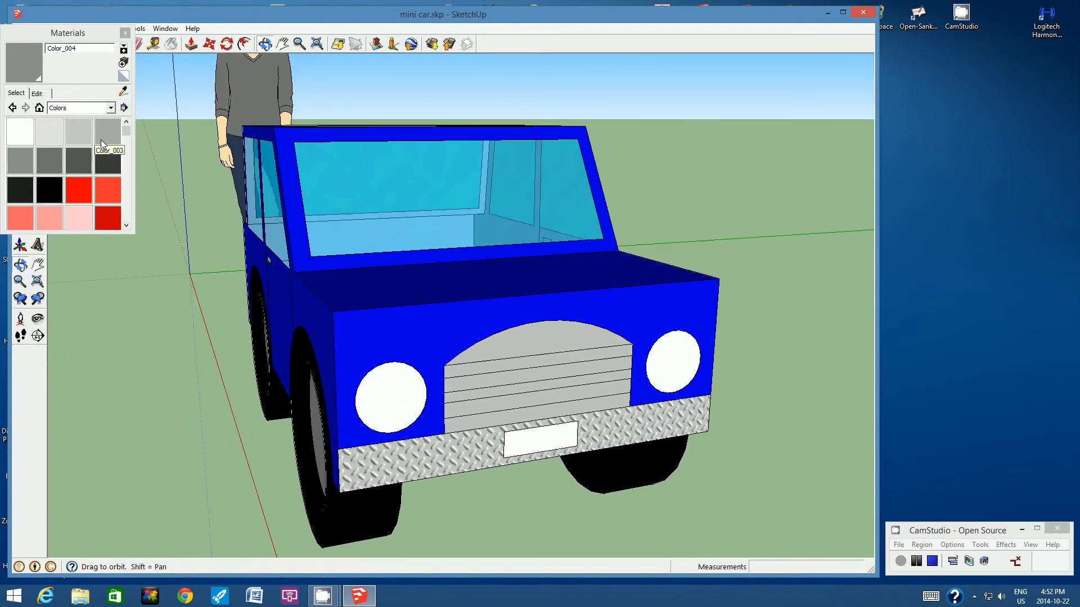
{"action": "left_click", "coordinate": [55, 133]}
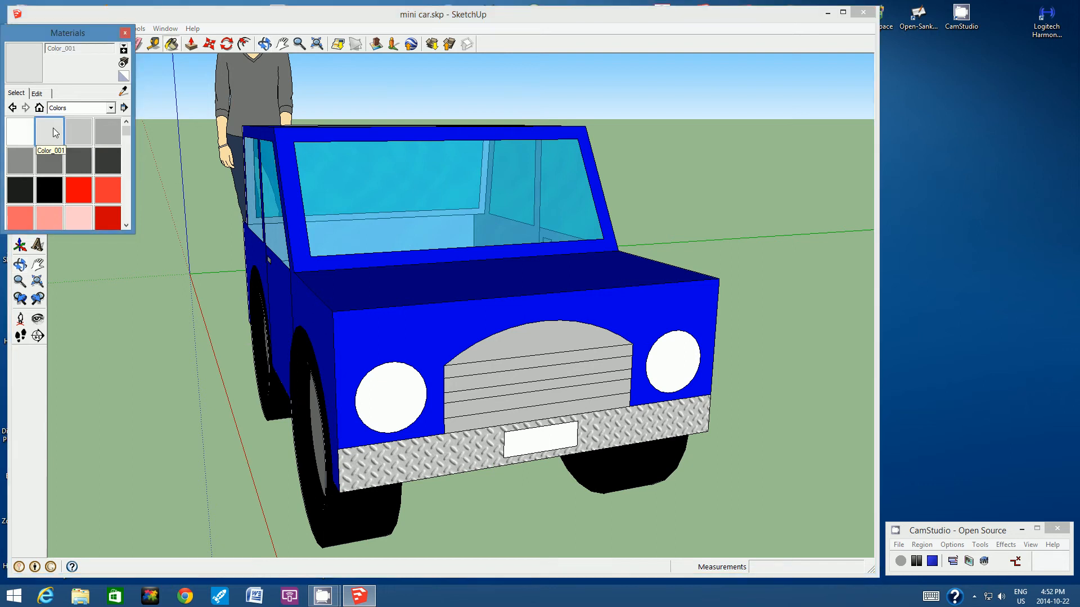
{"action": "left_click", "coordinate": [378, 400], "text": "alt"}
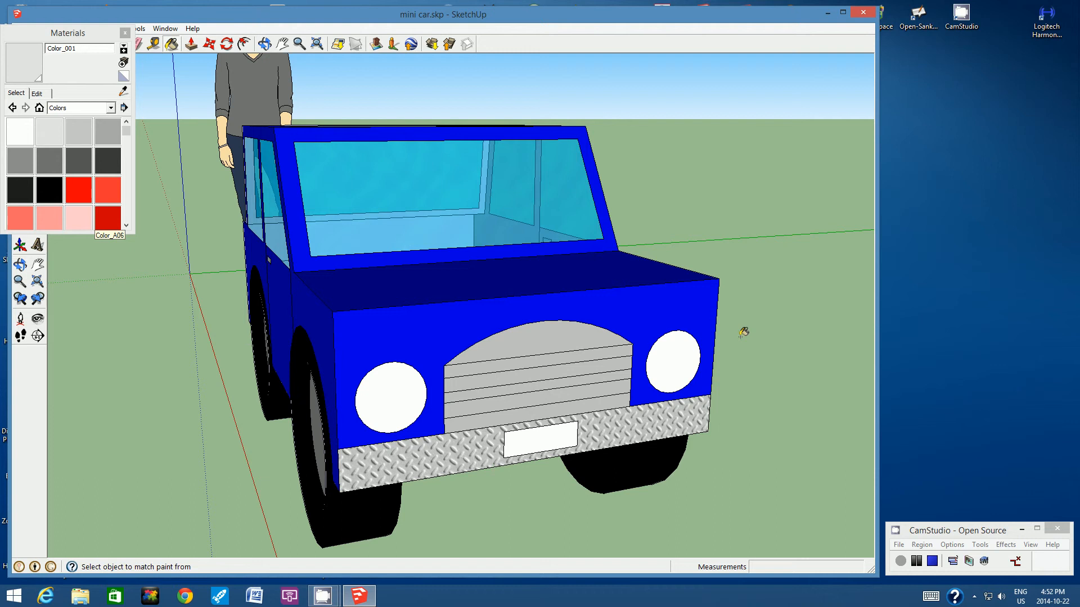
- Paint the car's underside with dark grey Color_007
{"action": "left_click", "coordinate": [267, 44]}
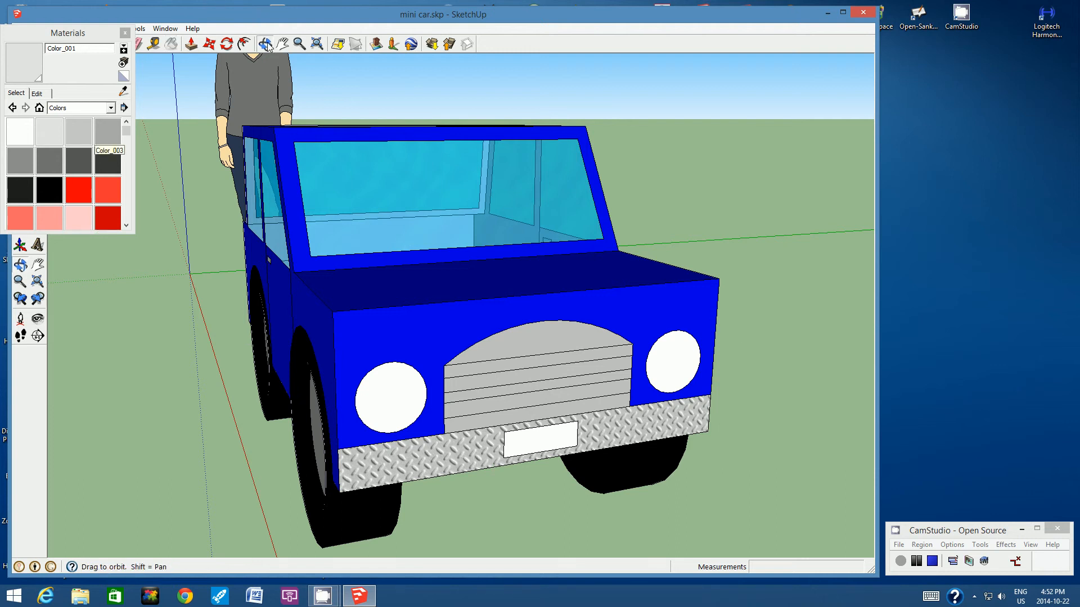
{"action": "left_click_drag", "start_coordinate": [487, 454], "coordinate": [517, 253]}
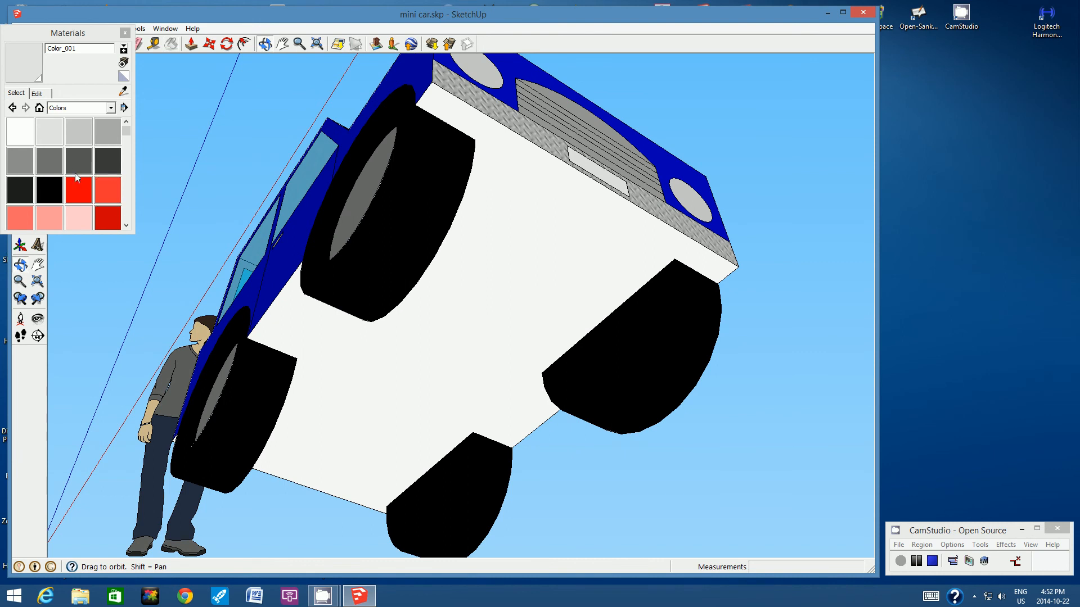
{"action": "left_click", "coordinate": [110, 159]}
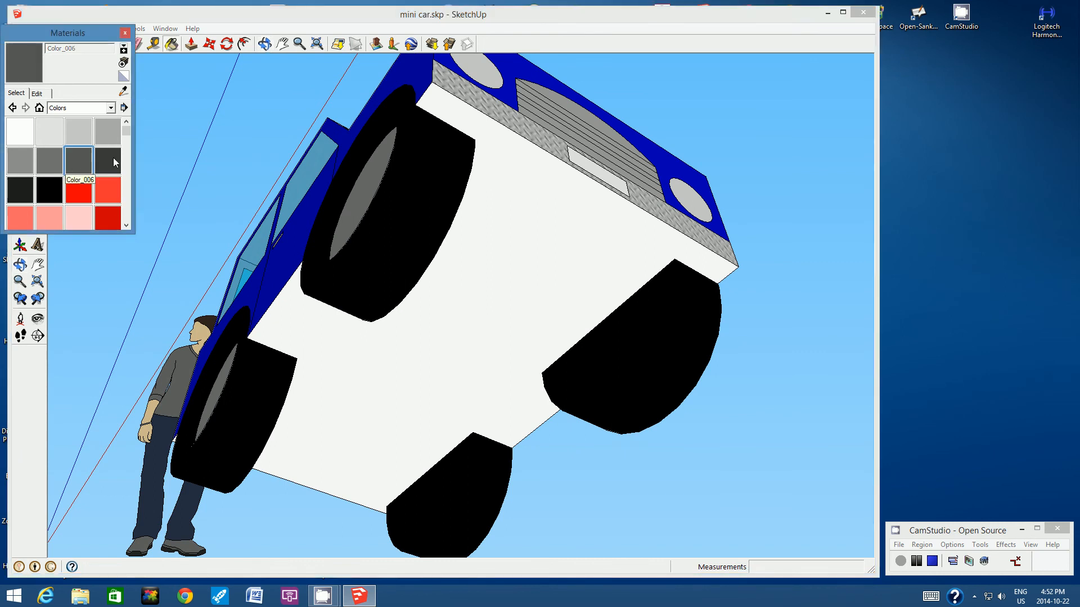
{"action": "left_click", "coordinate": [484, 243]}
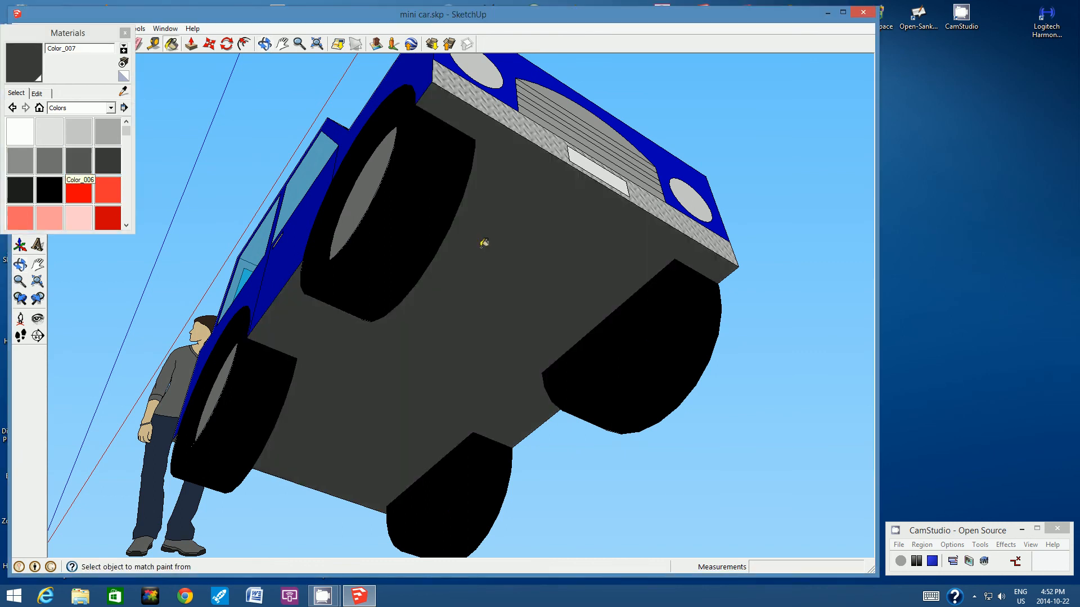
- Inspect the painted car's exterior from above, the front and both sides
{"action": "left_click", "coordinate": [265, 43]}
{"action": "left_click_drag", "start_coordinate": [388, 186], "coordinate": [448, 261]}
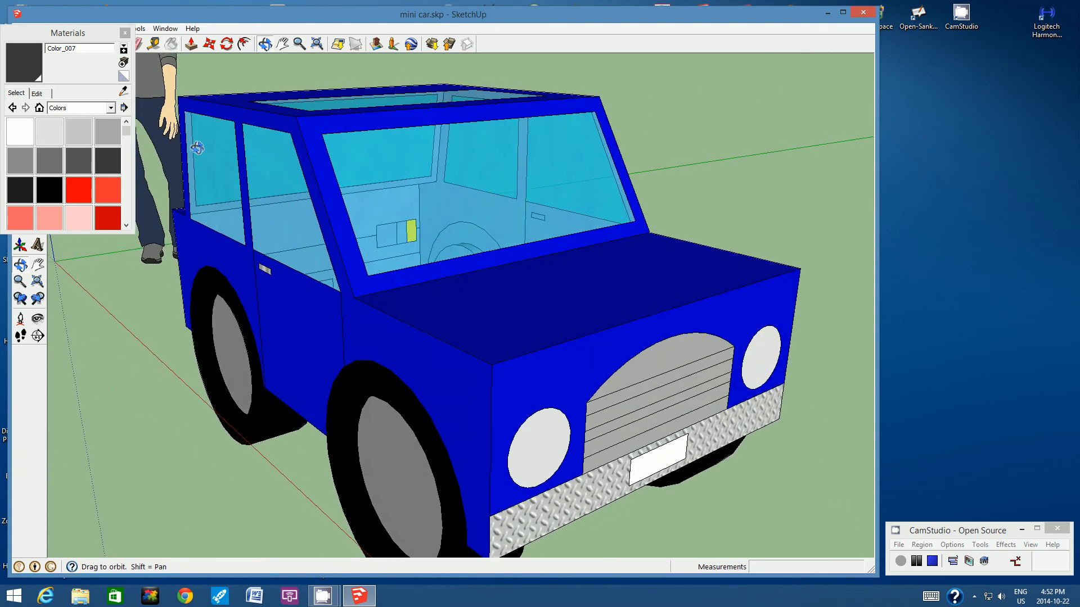
{"action": "left_click", "coordinate": [299, 44]}
{"action": "scroll", "coordinate": [394, 209], "scroll_direction": "down", "scroll_amount": 5}
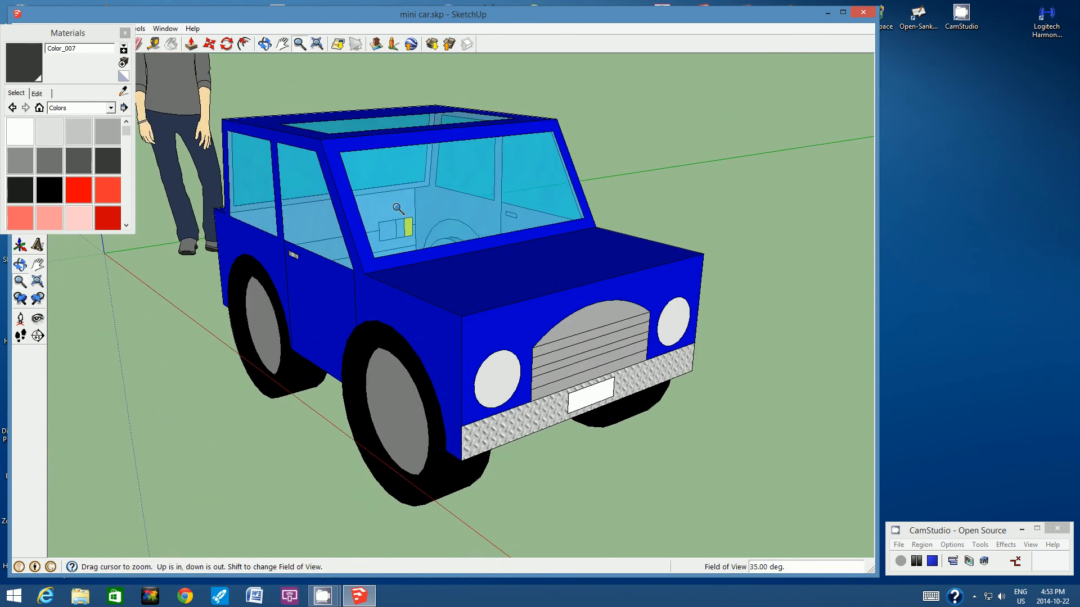
{"action": "left_click", "coordinate": [264, 44]}
{"action": "left_click_drag", "start_coordinate": [388, 165], "coordinate": [425, 298]}
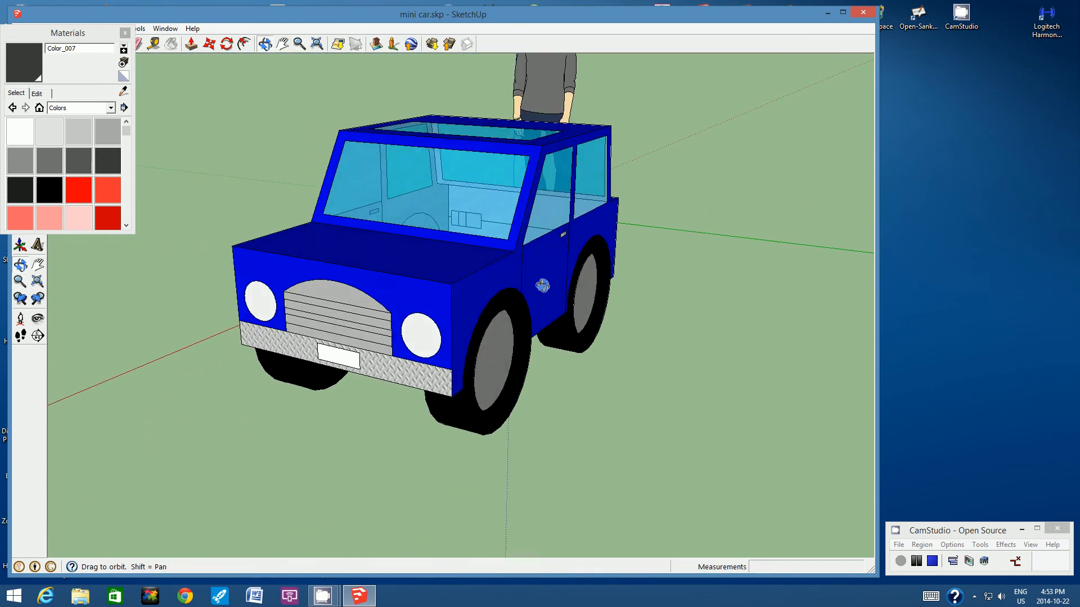
{"action": "left_click_drag", "start_coordinate": [542, 285], "coordinate": [569, 287]}
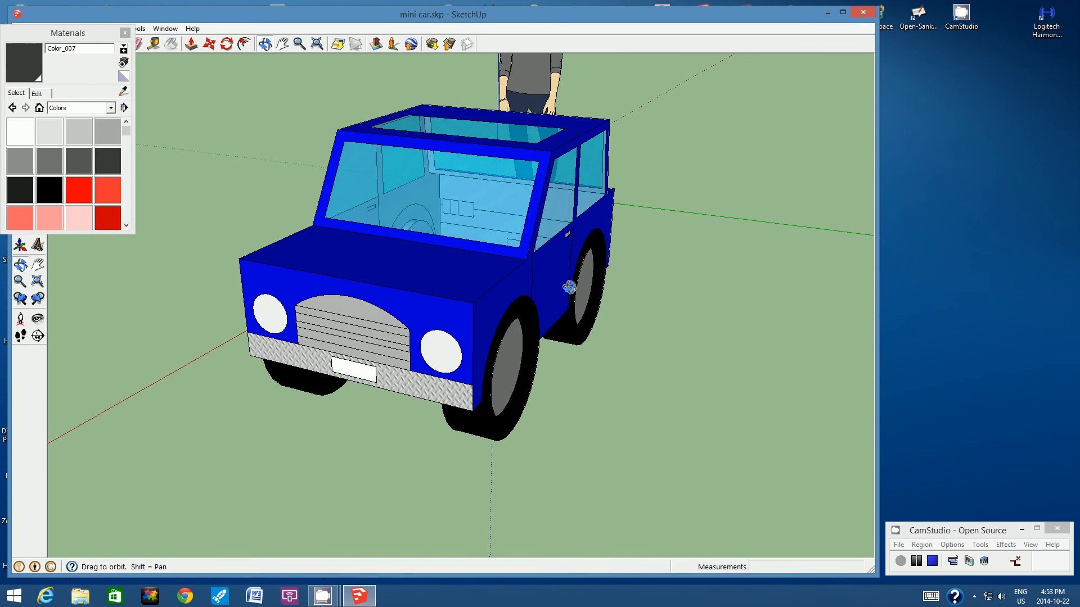
{"action": "left_click_drag", "start_coordinate": [473, 306], "coordinate": [582, 324]}
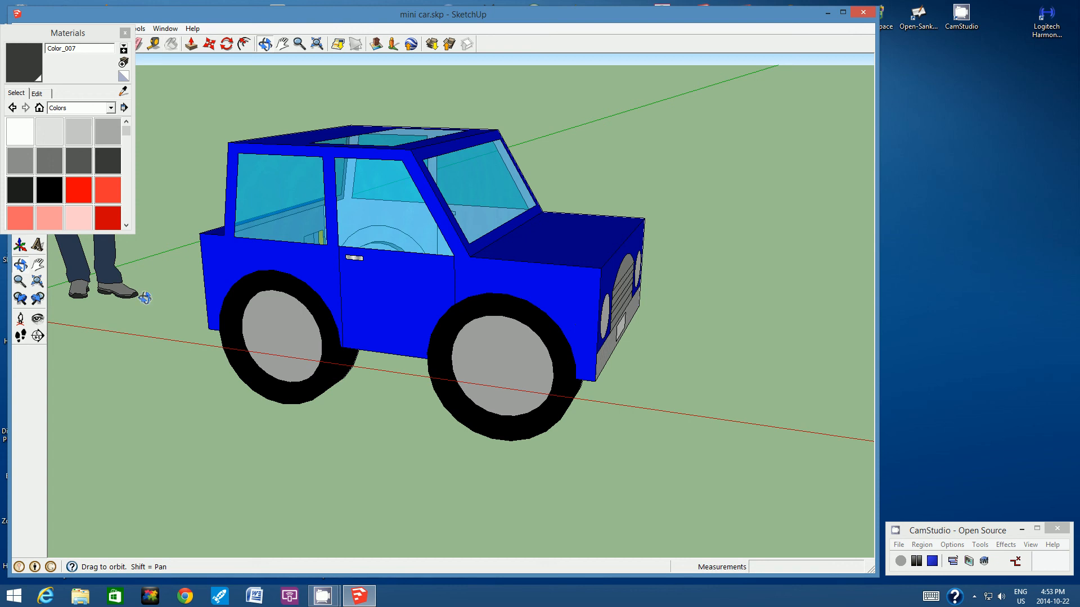
- Close the materials browser and save the painted model under its existing file name, mini car.skp
{"action": "left_click", "coordinate": [126, 32]}
{"action": "left_click", "coordinate": [21, 28]}
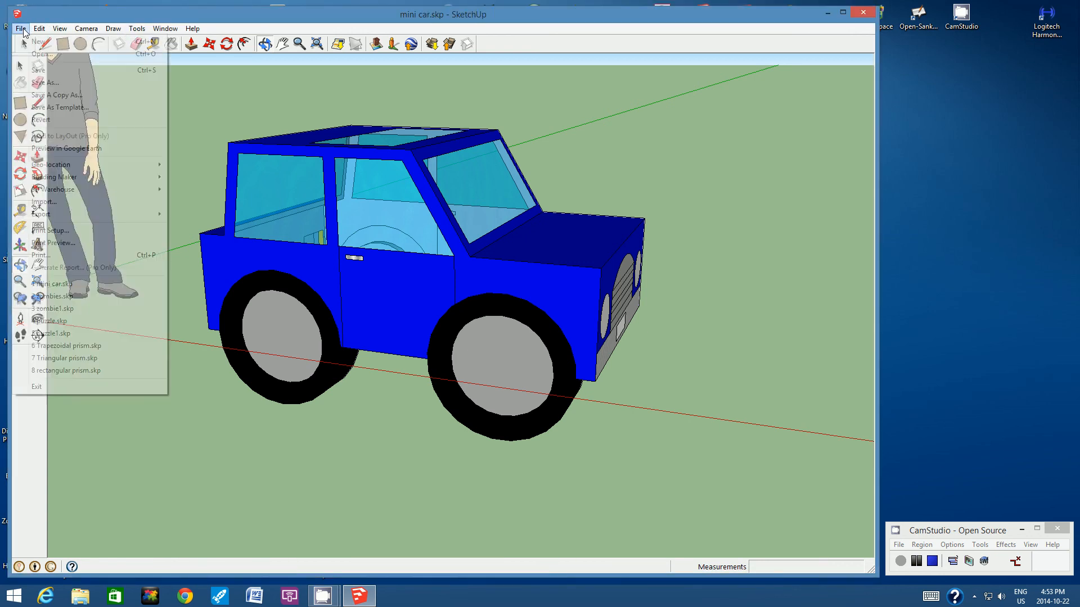
{"action": "left_click", "coordinate": [38, 71]}
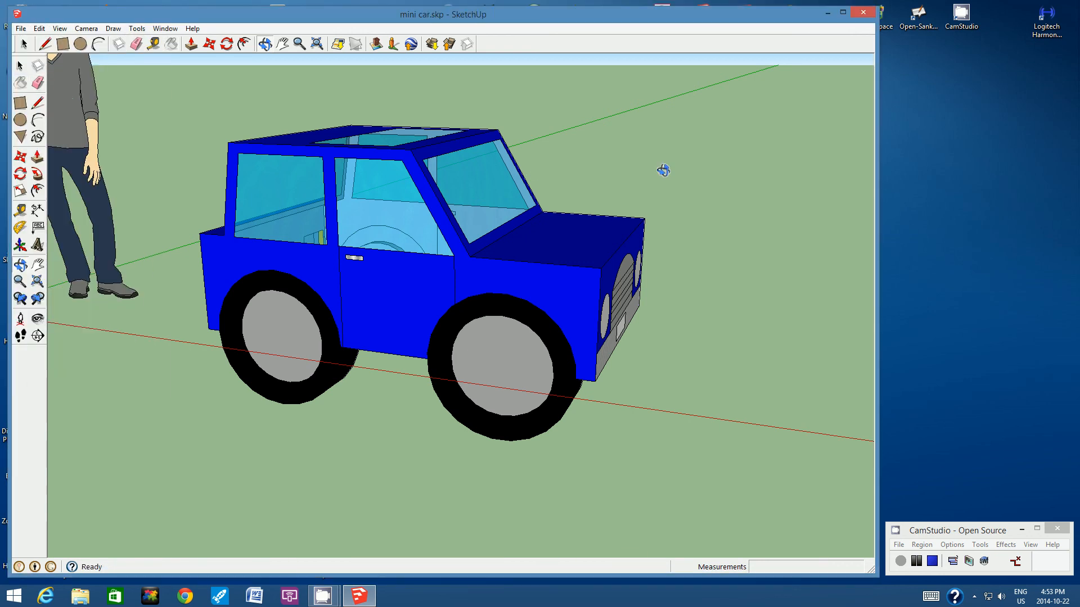